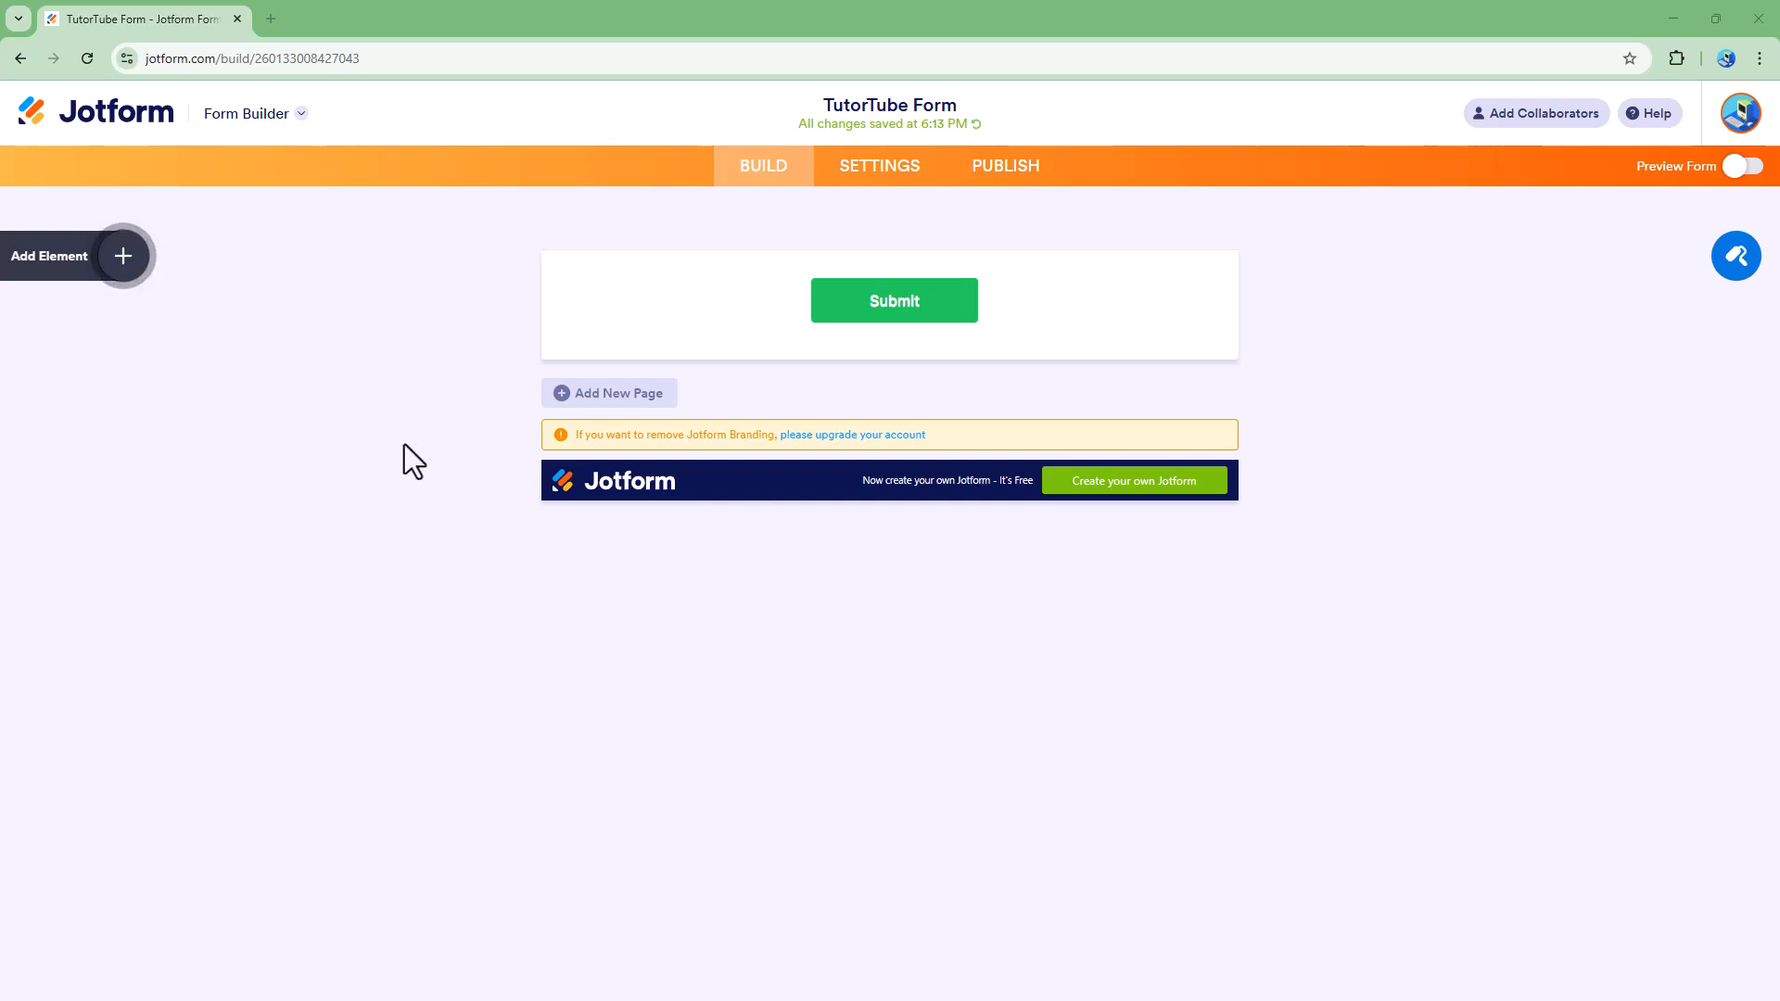
# Step: Add a Short Text element to the form and delete it again
pyautogui.click(126, 269)
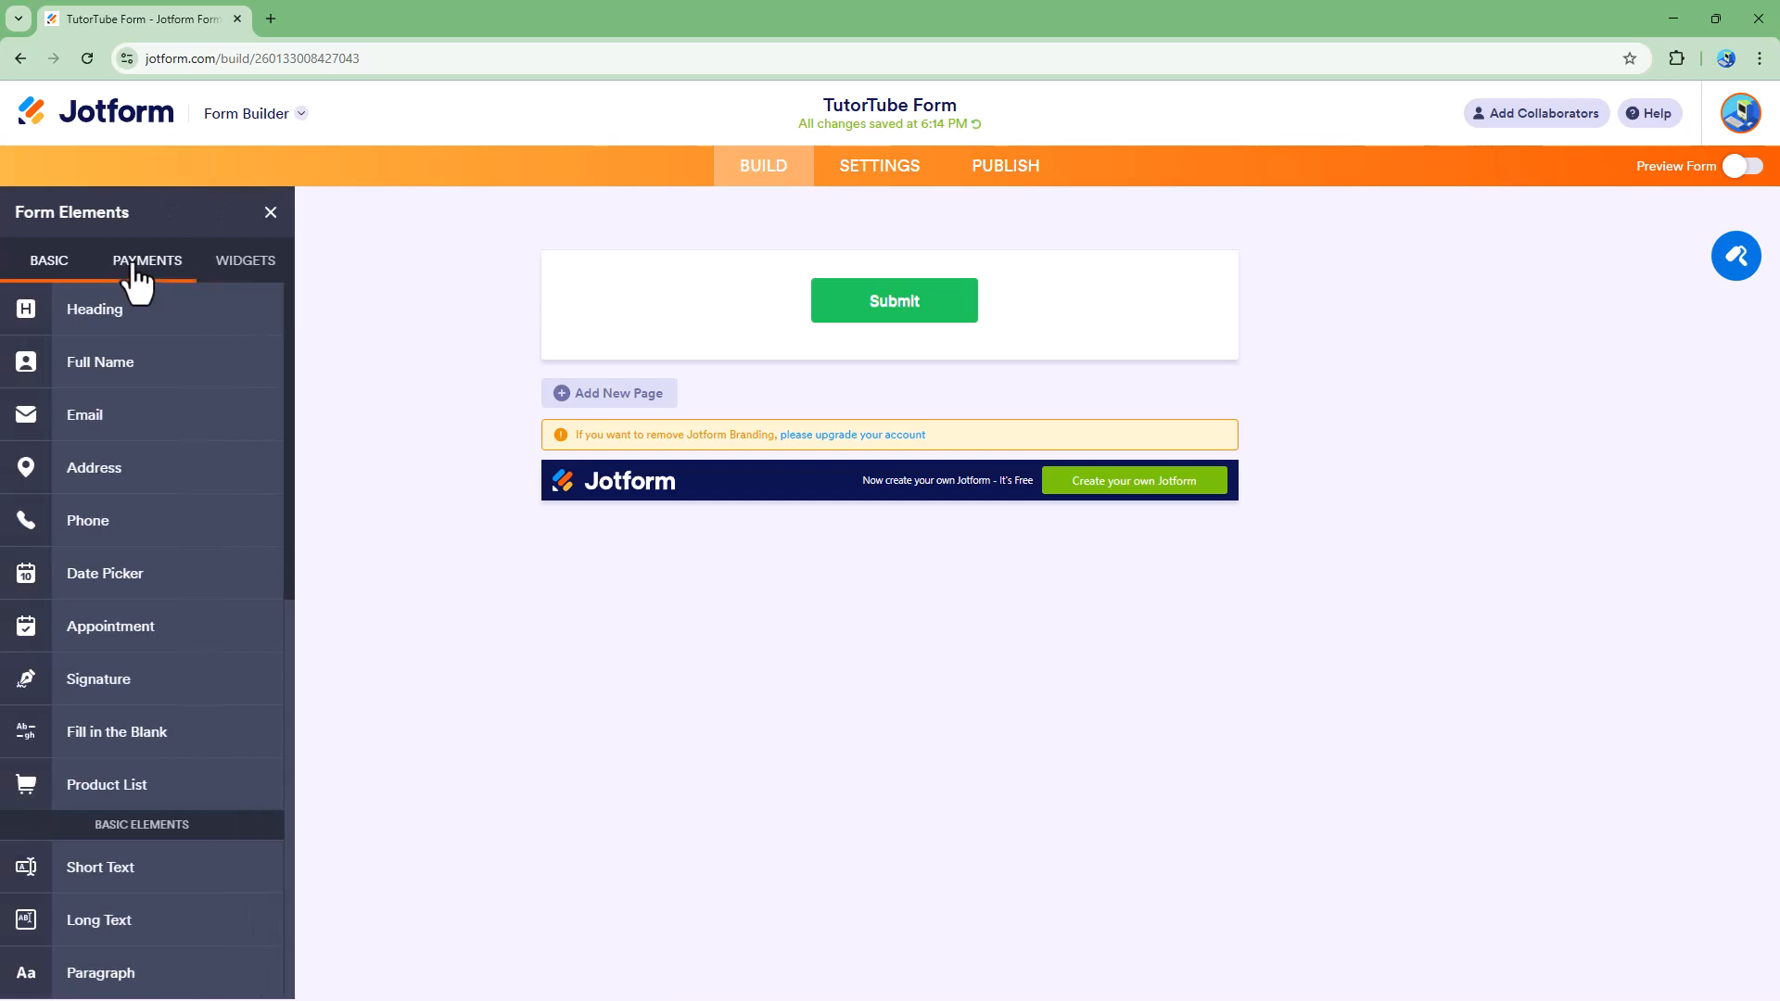
pyautogui.scroll(-4, 176, 588)
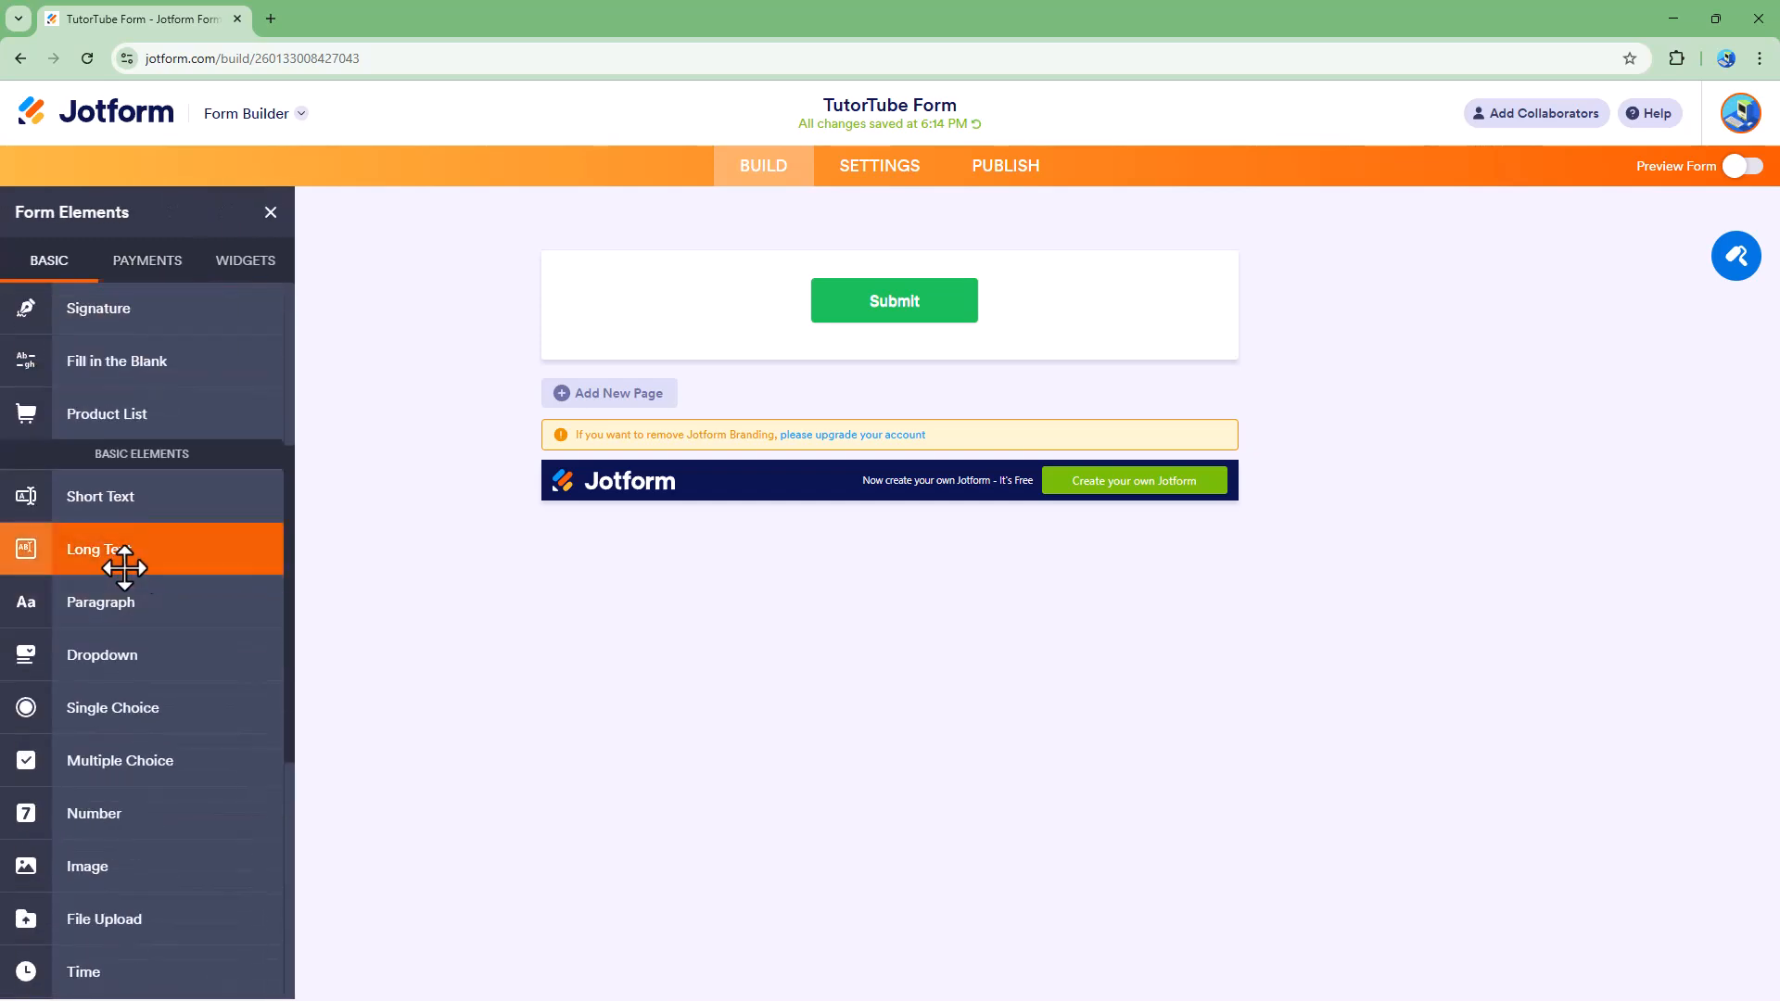
pyautogui.click(123, 508)
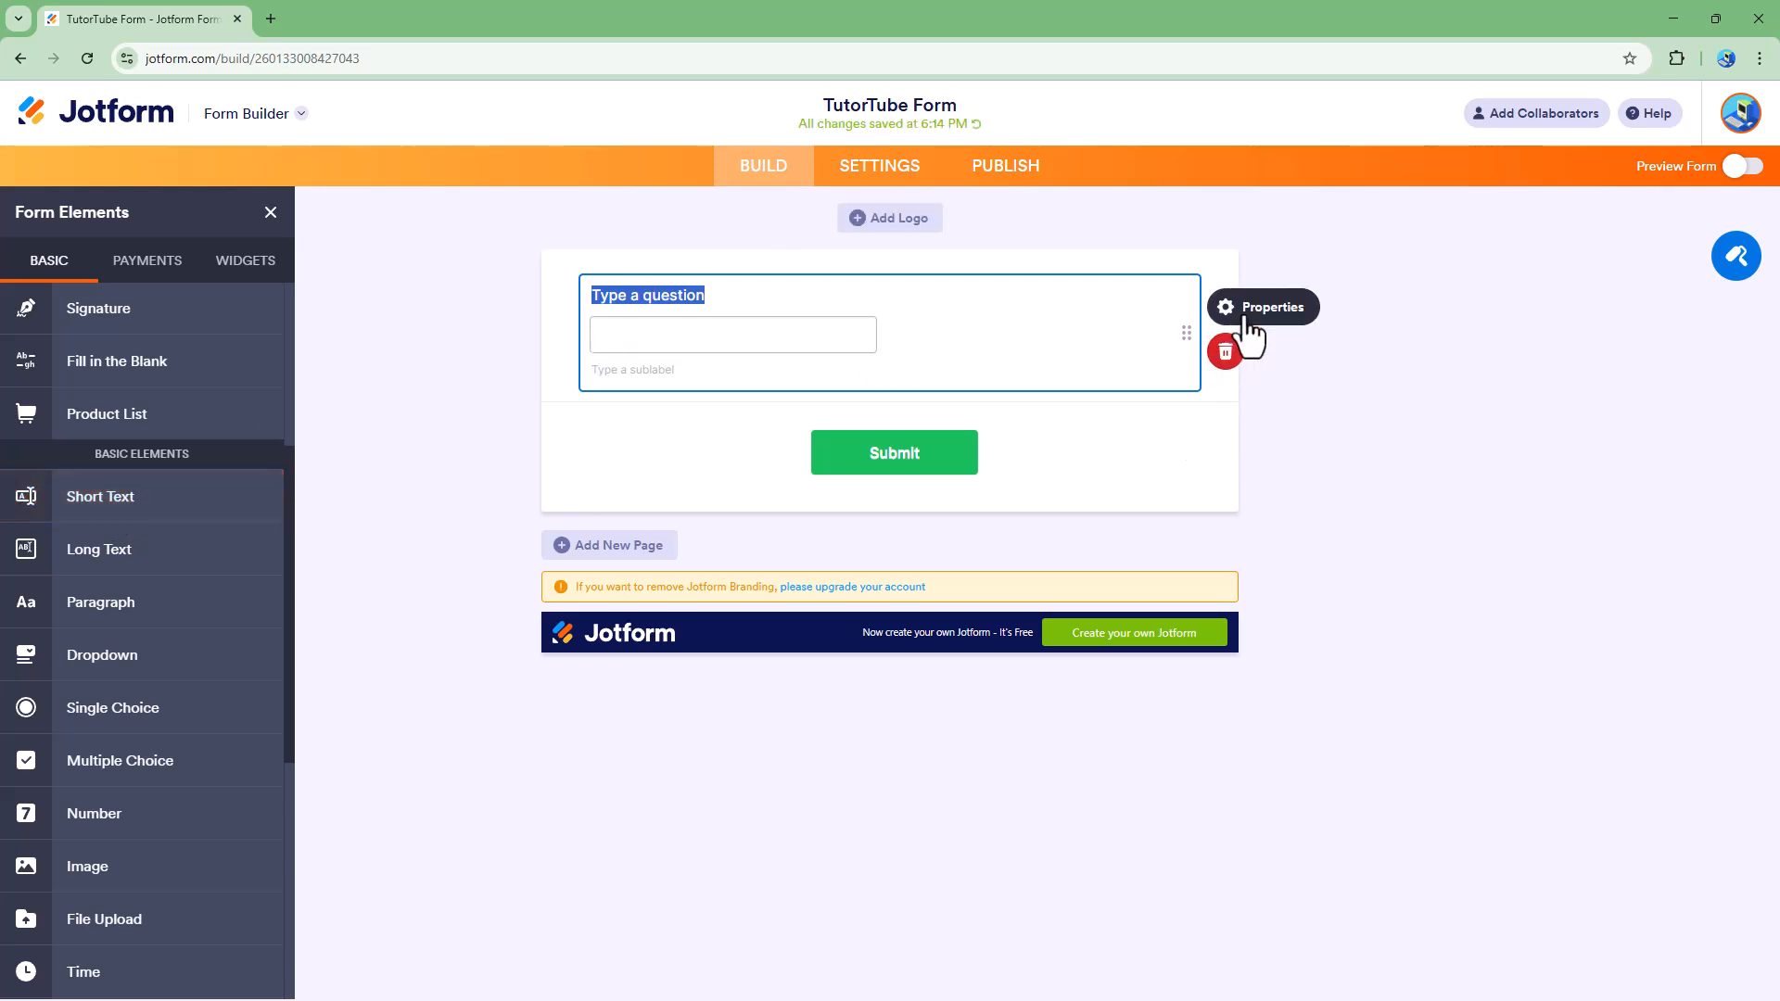
pyautogui.click(1227, 354)
pyautogui.click(1034, 700)
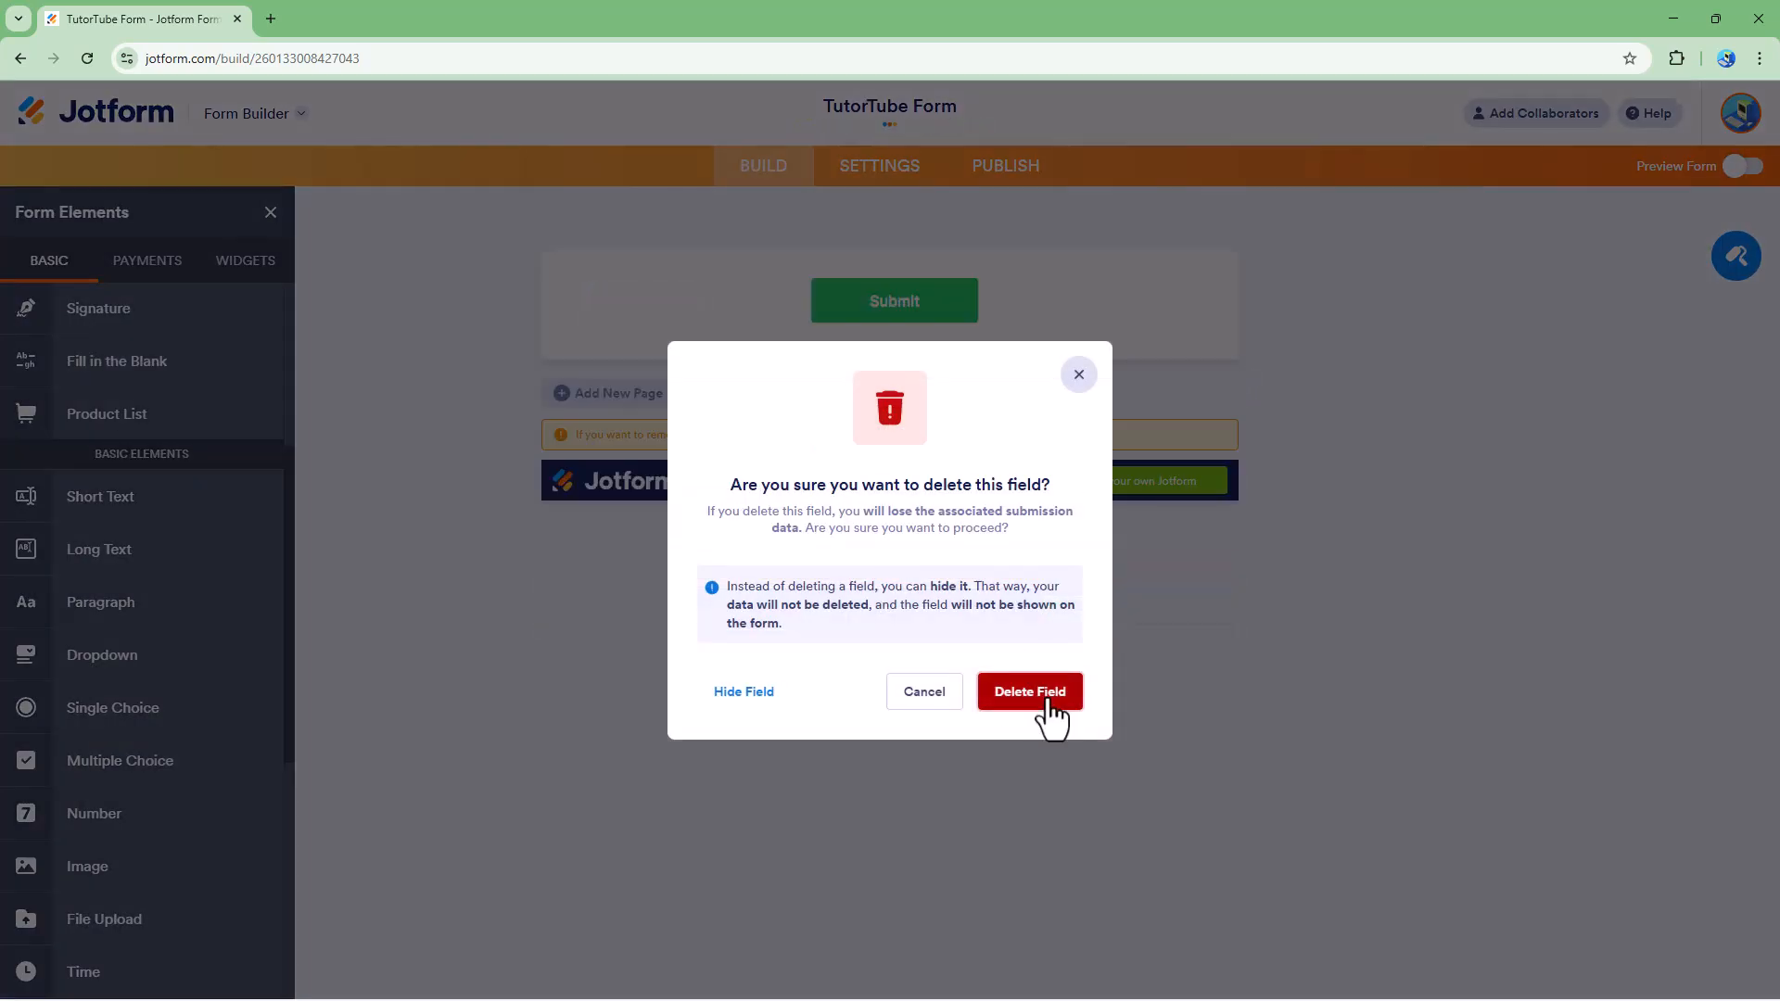
# Step: Add a Multiple Text Fields widget to the form and replace its default field names with High School
pyautogui.click(241, 264)
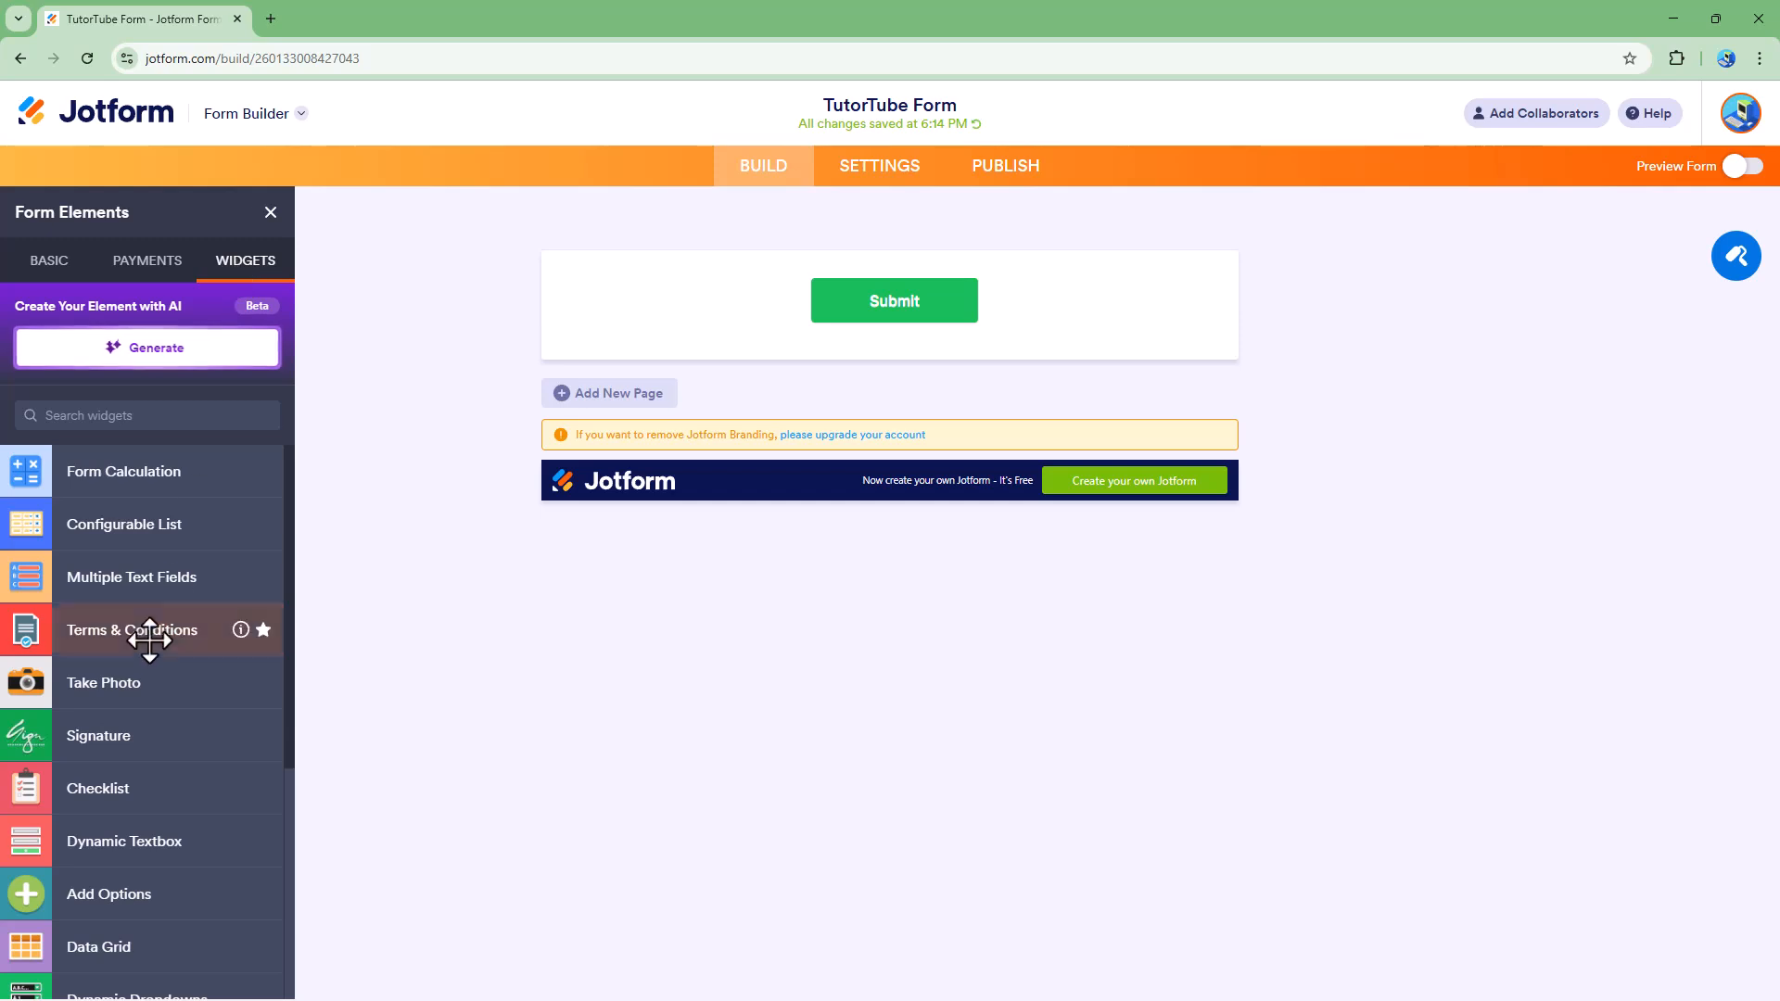
pyautogui.click(141, 582)
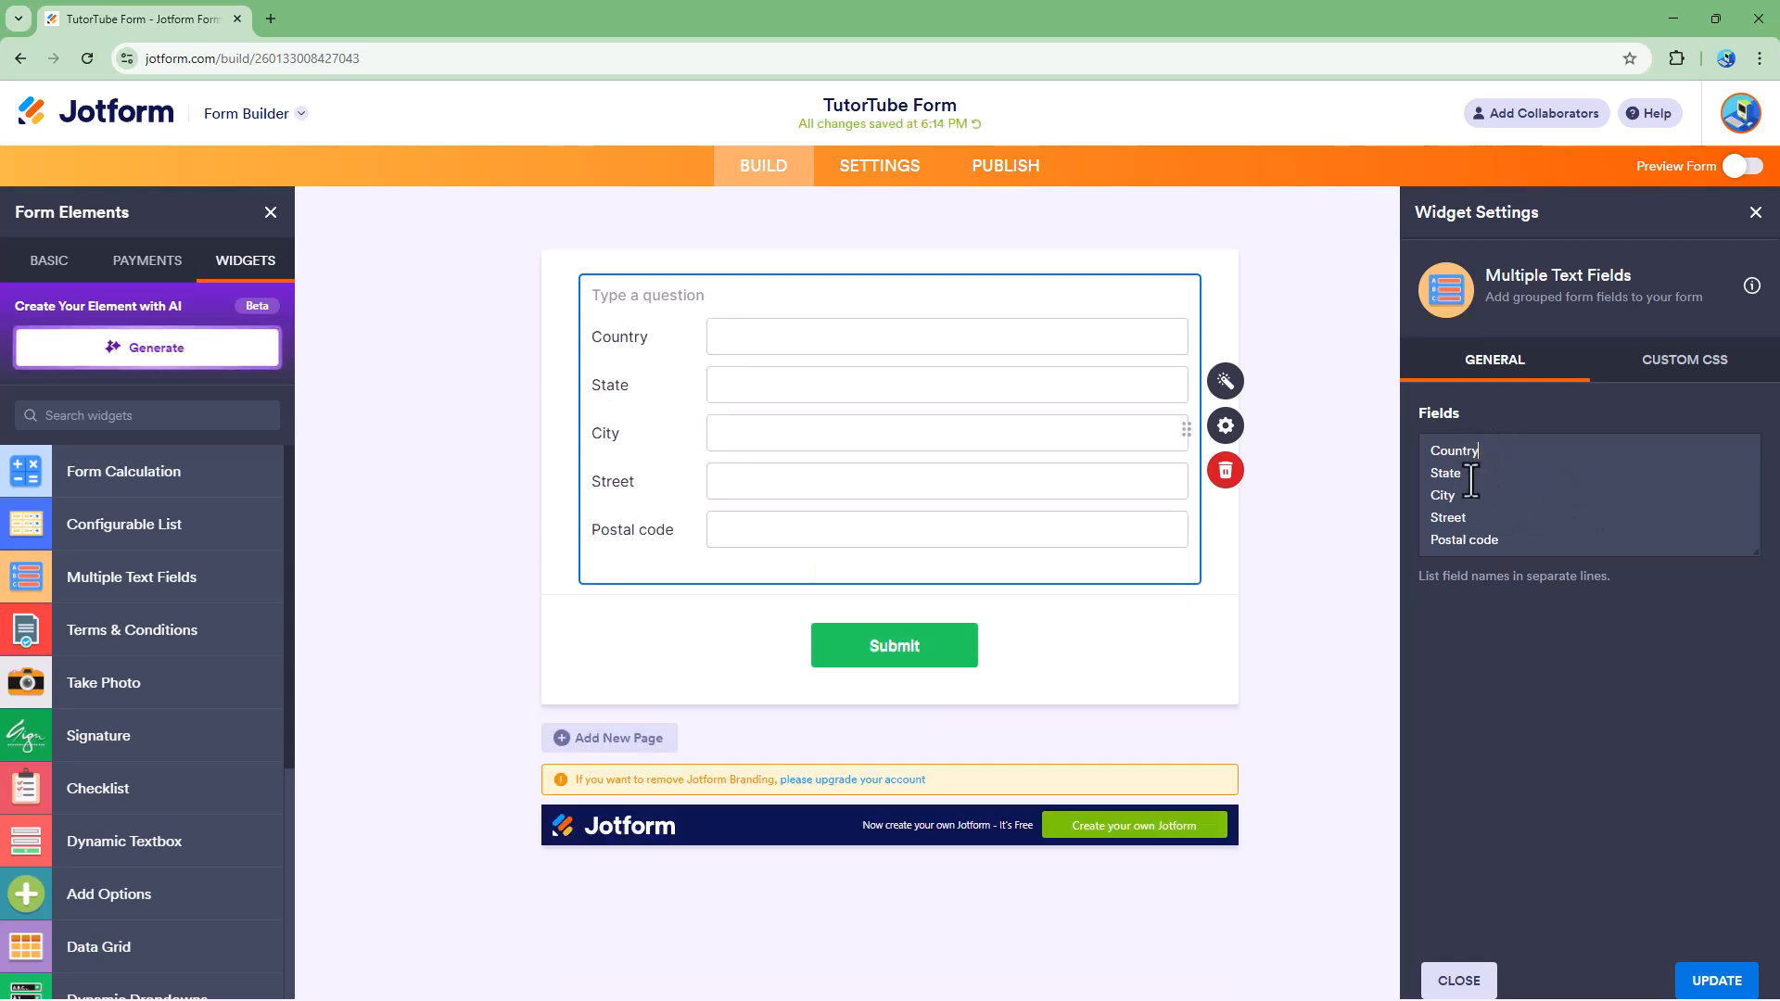
pyautogui.moveTo(1514, 548); pyautogui.dragTo(1399, 390)
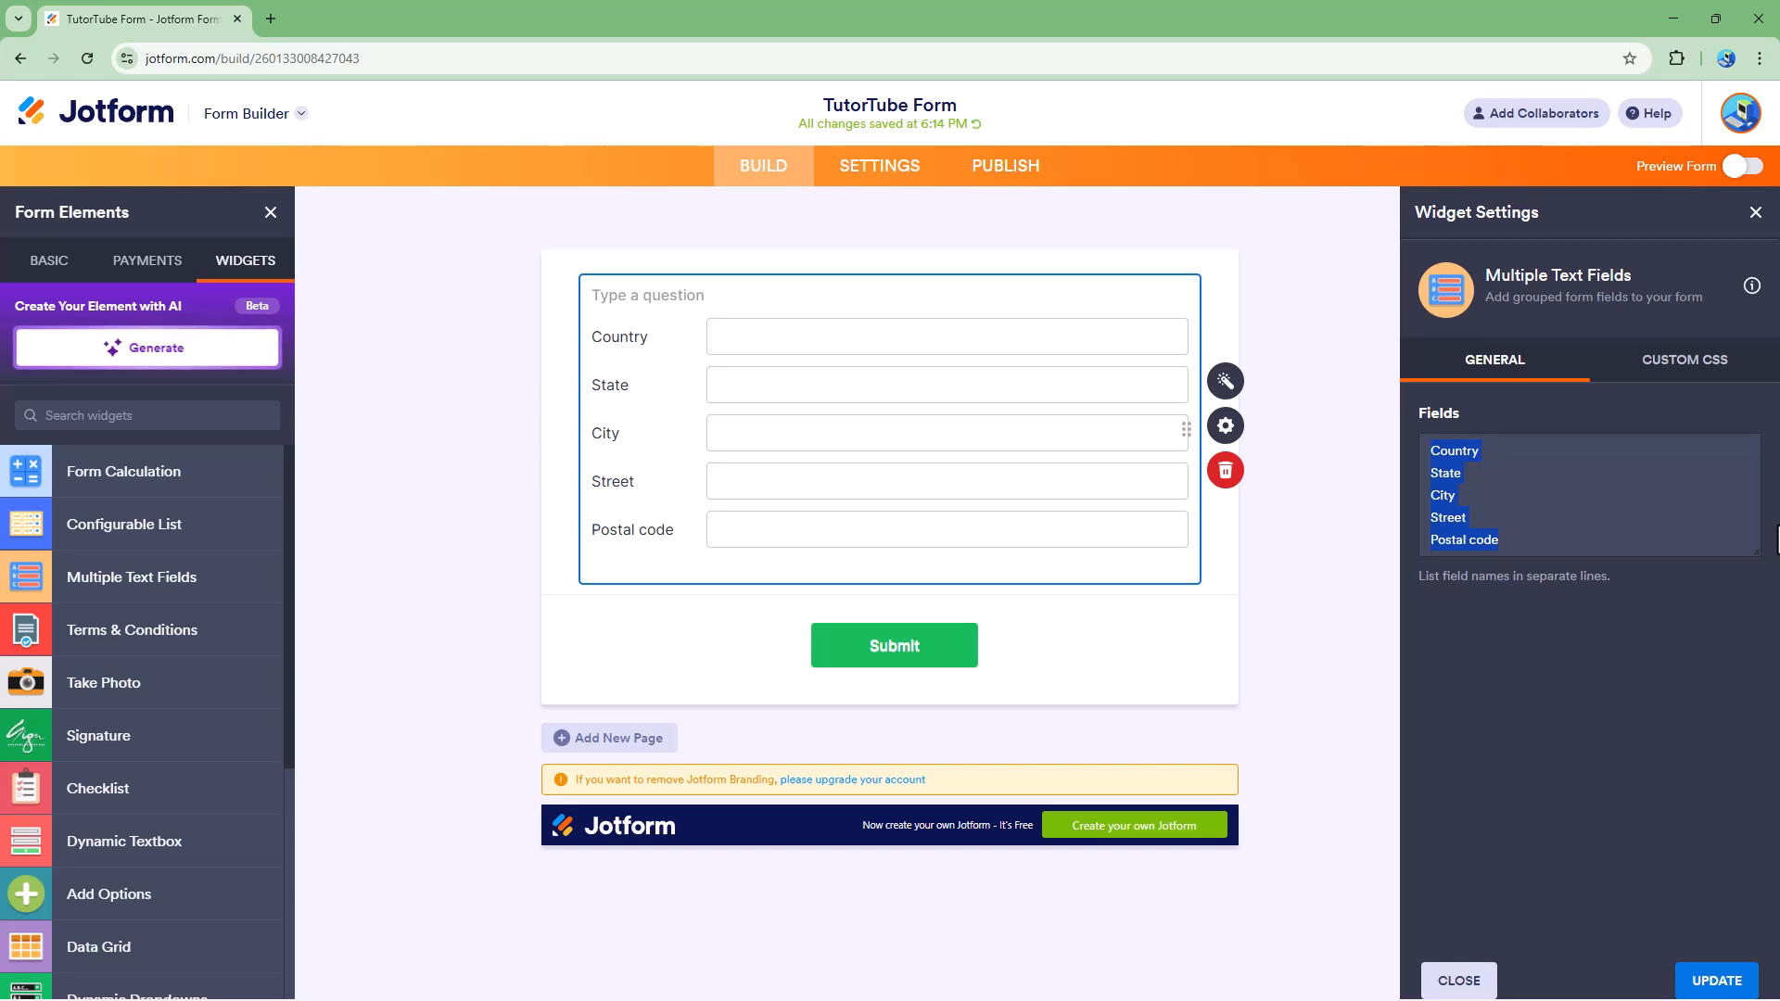
pyautogui.write('Hi')
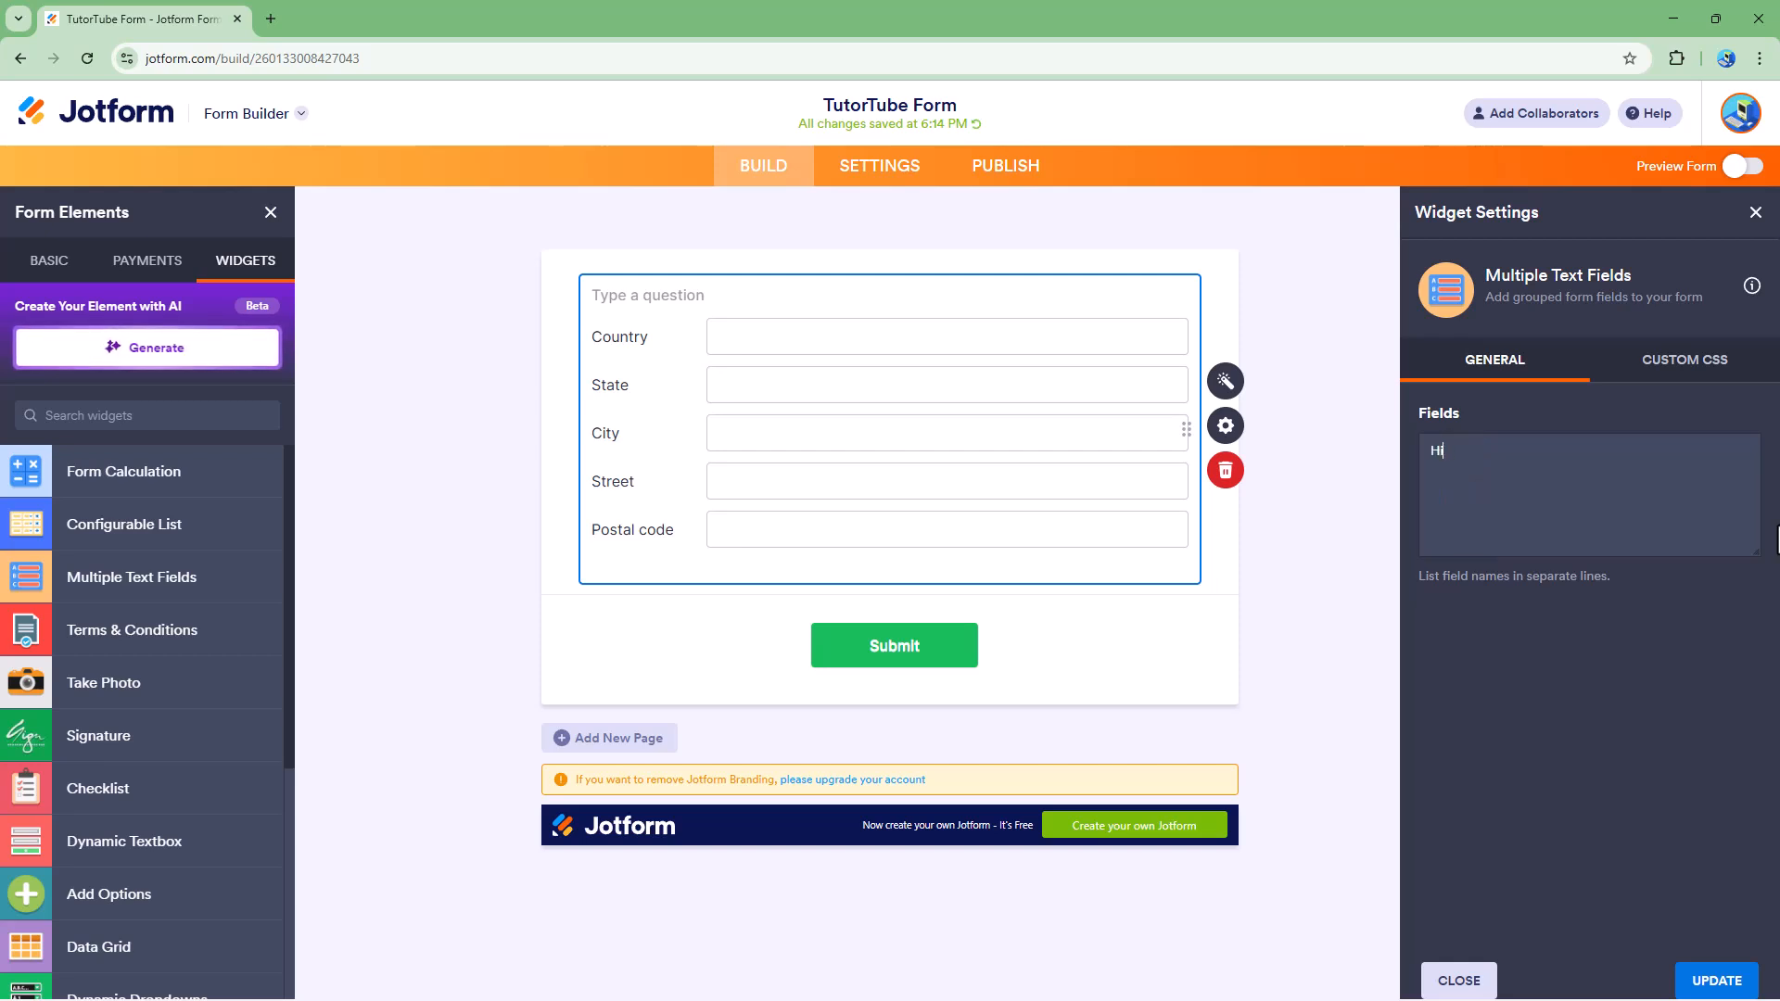
pyautogui.write('gh School')
pyautogui.press('Return')
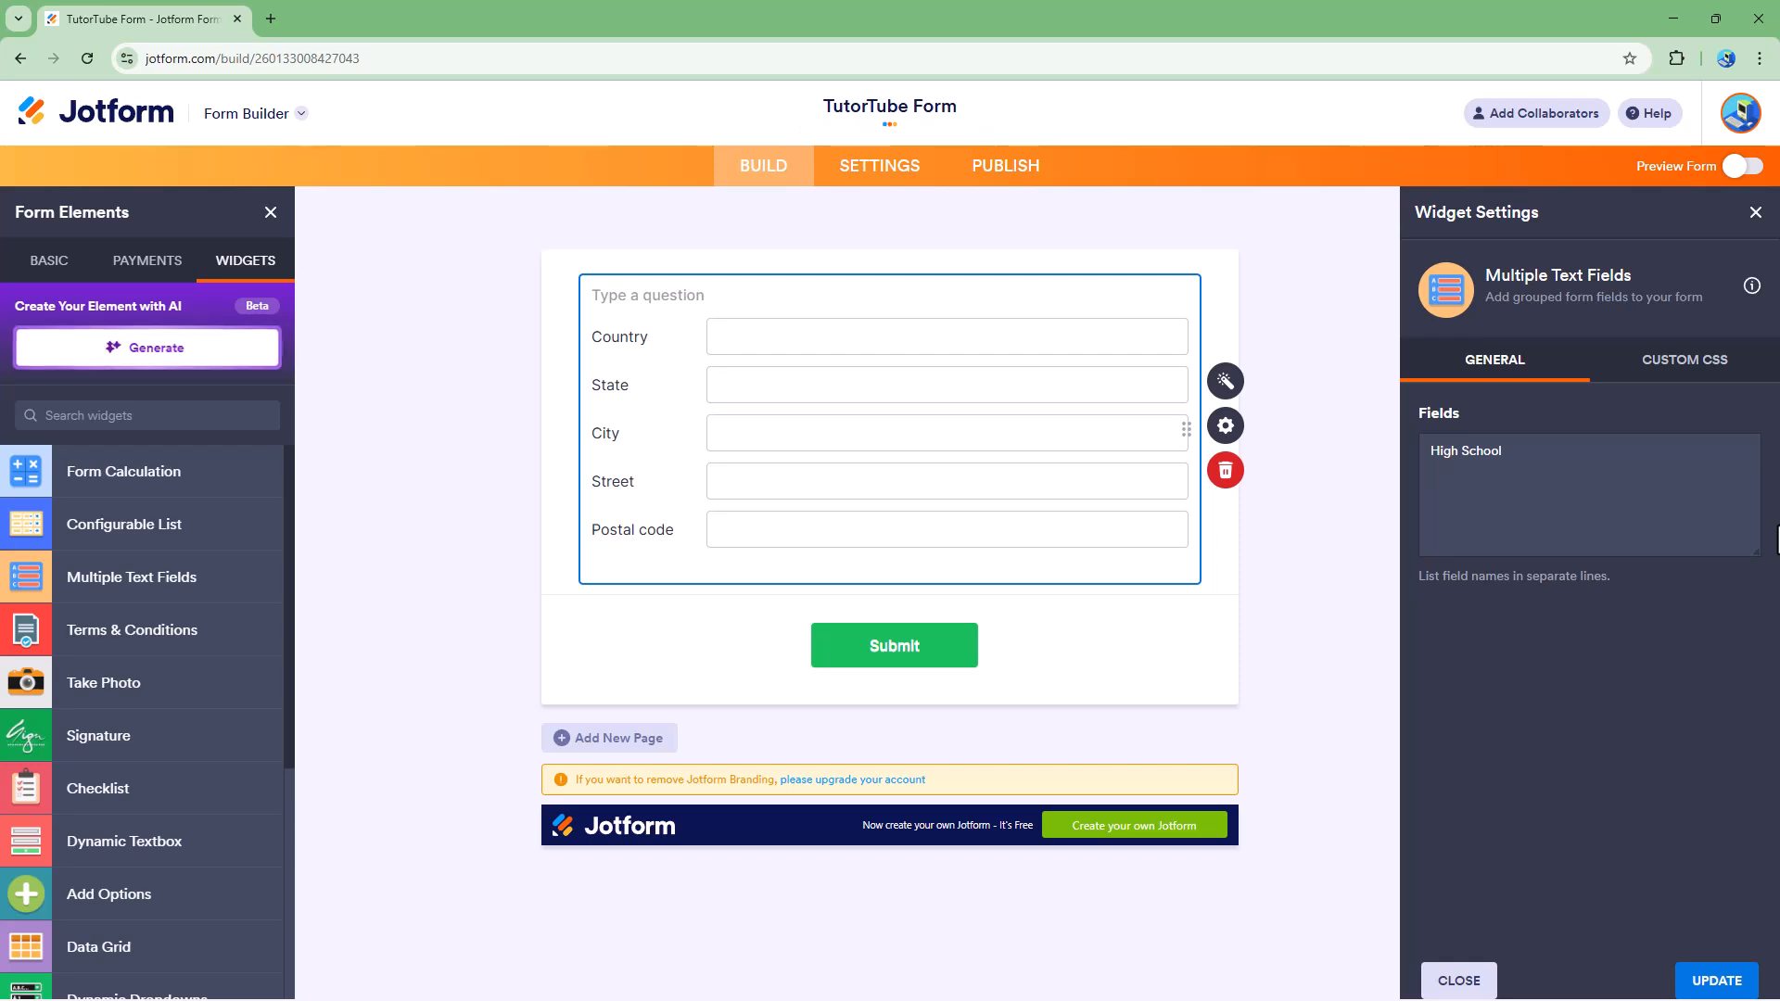
# Step: Add Primary School above High School in the widget's field list, and College and Office below it
pyautogui.press('Return')
pyautogui.press('Up')
pyautogui.write('Primary School')
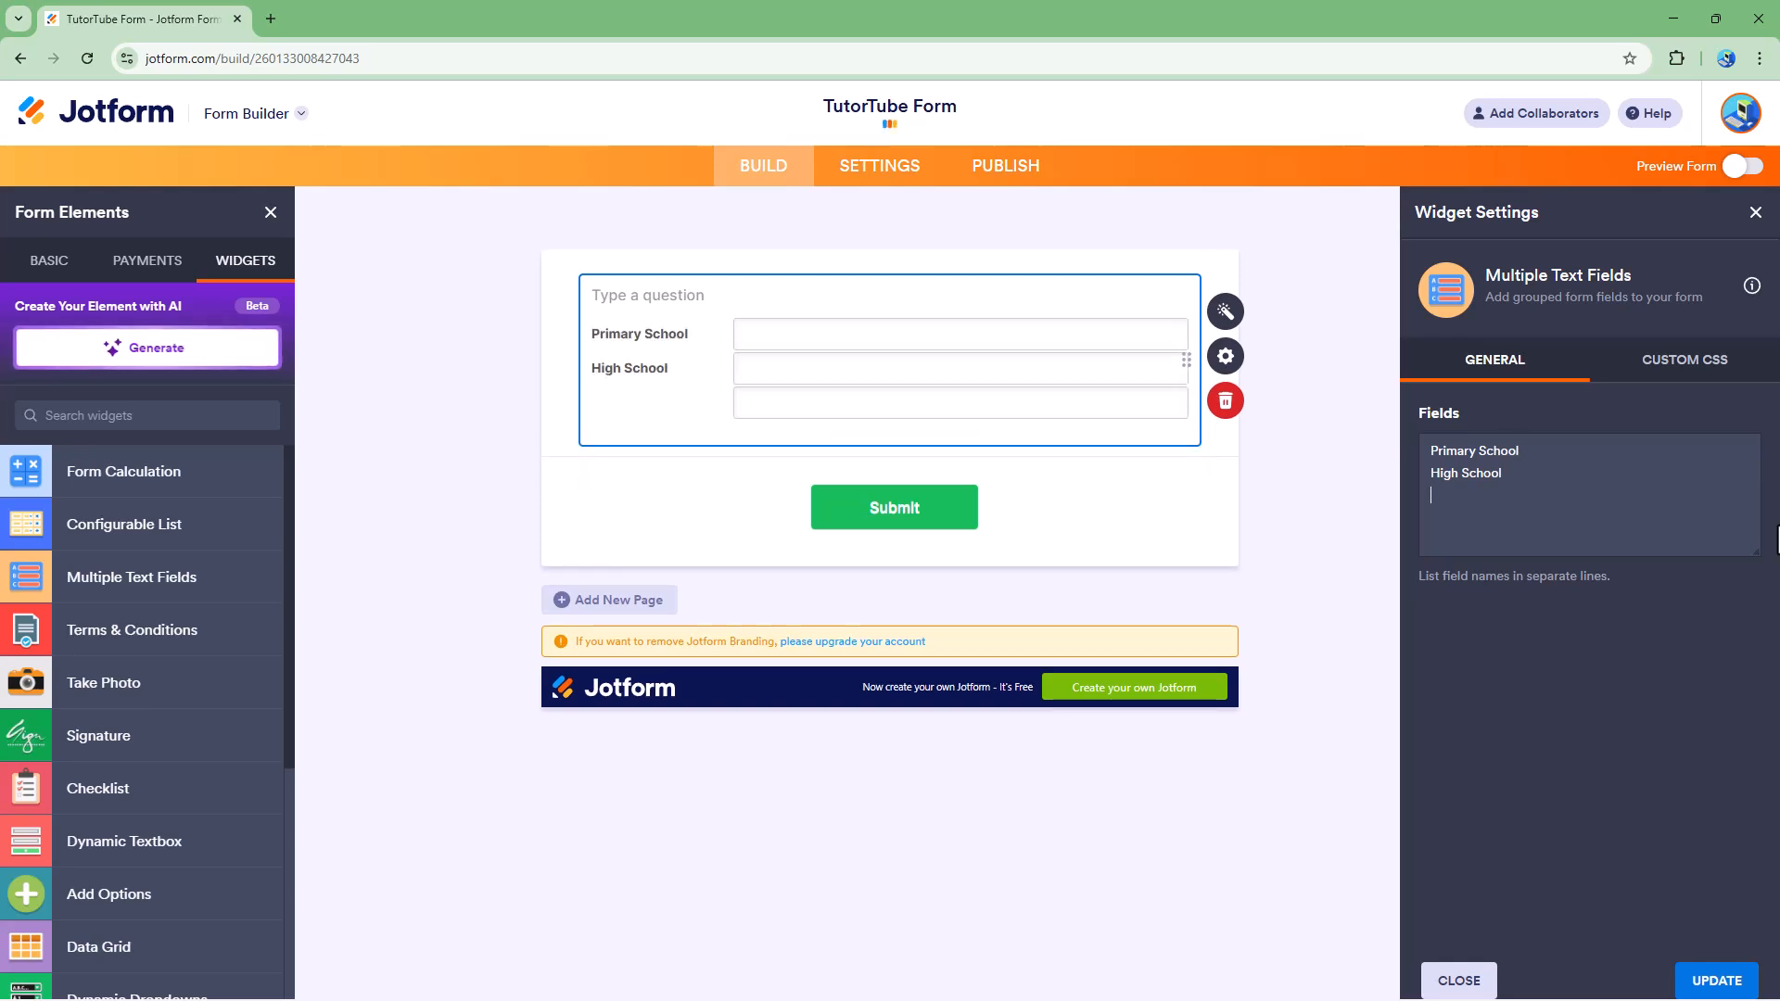
pyautogui.press('Return')
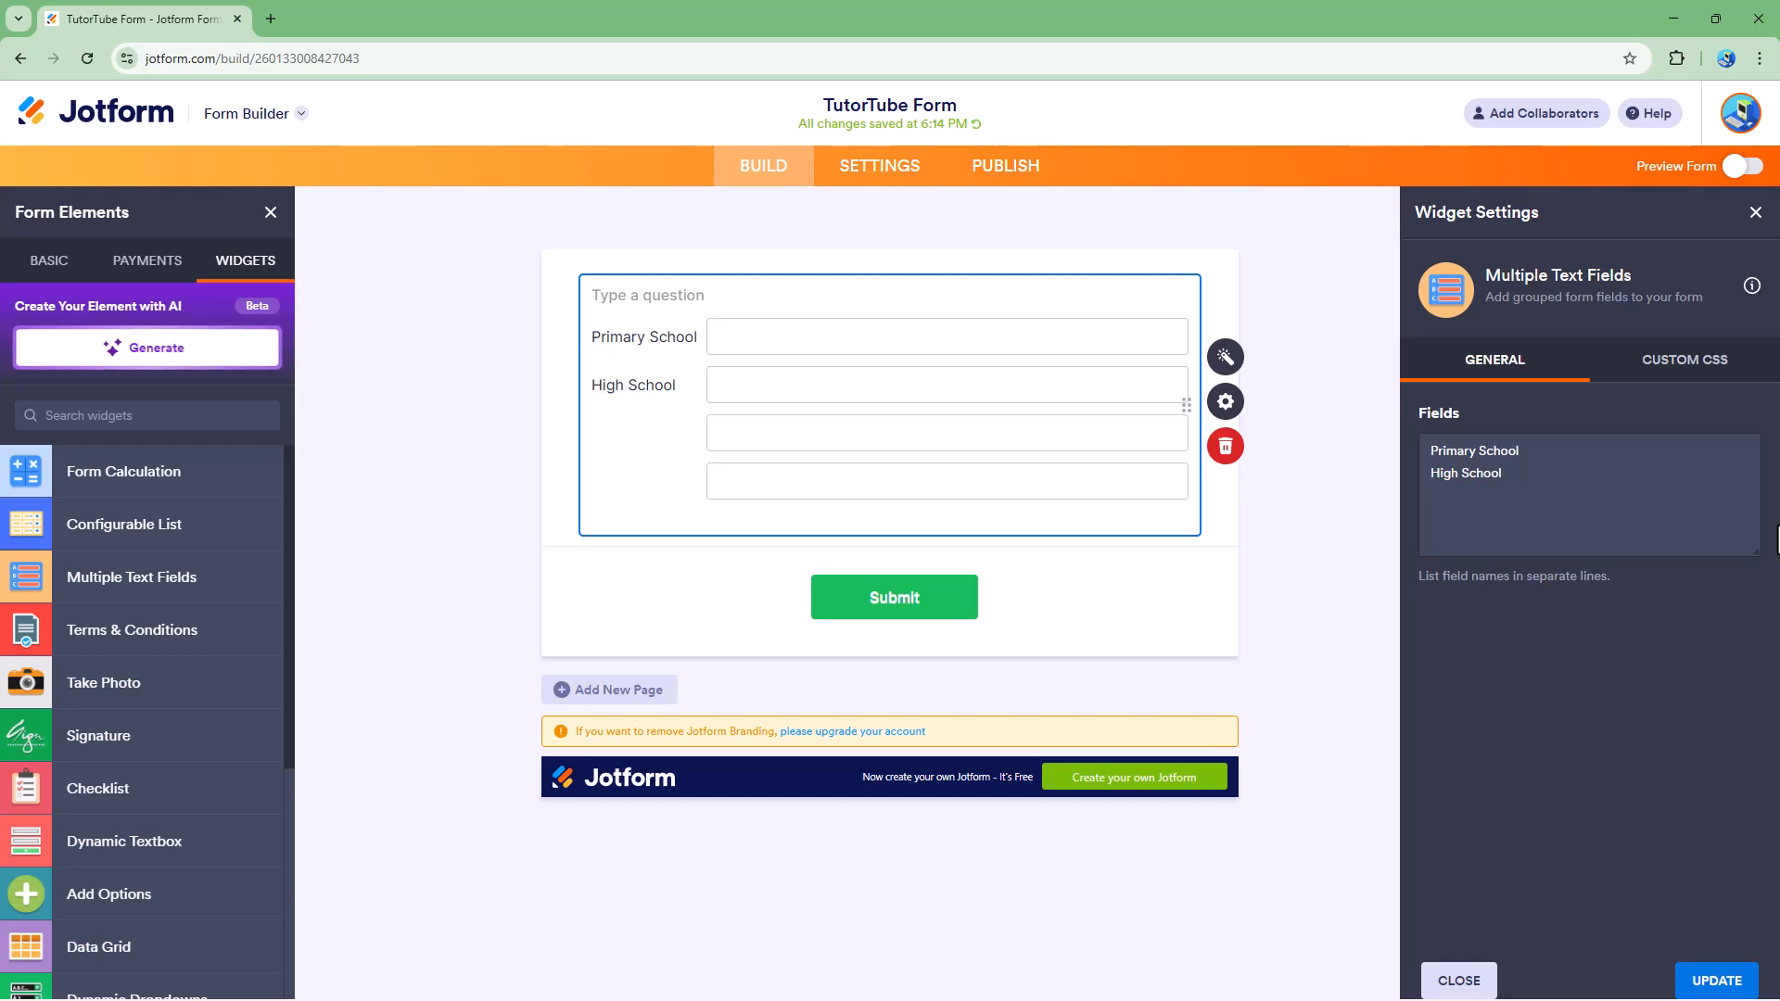
pyautogui.write('ollege')
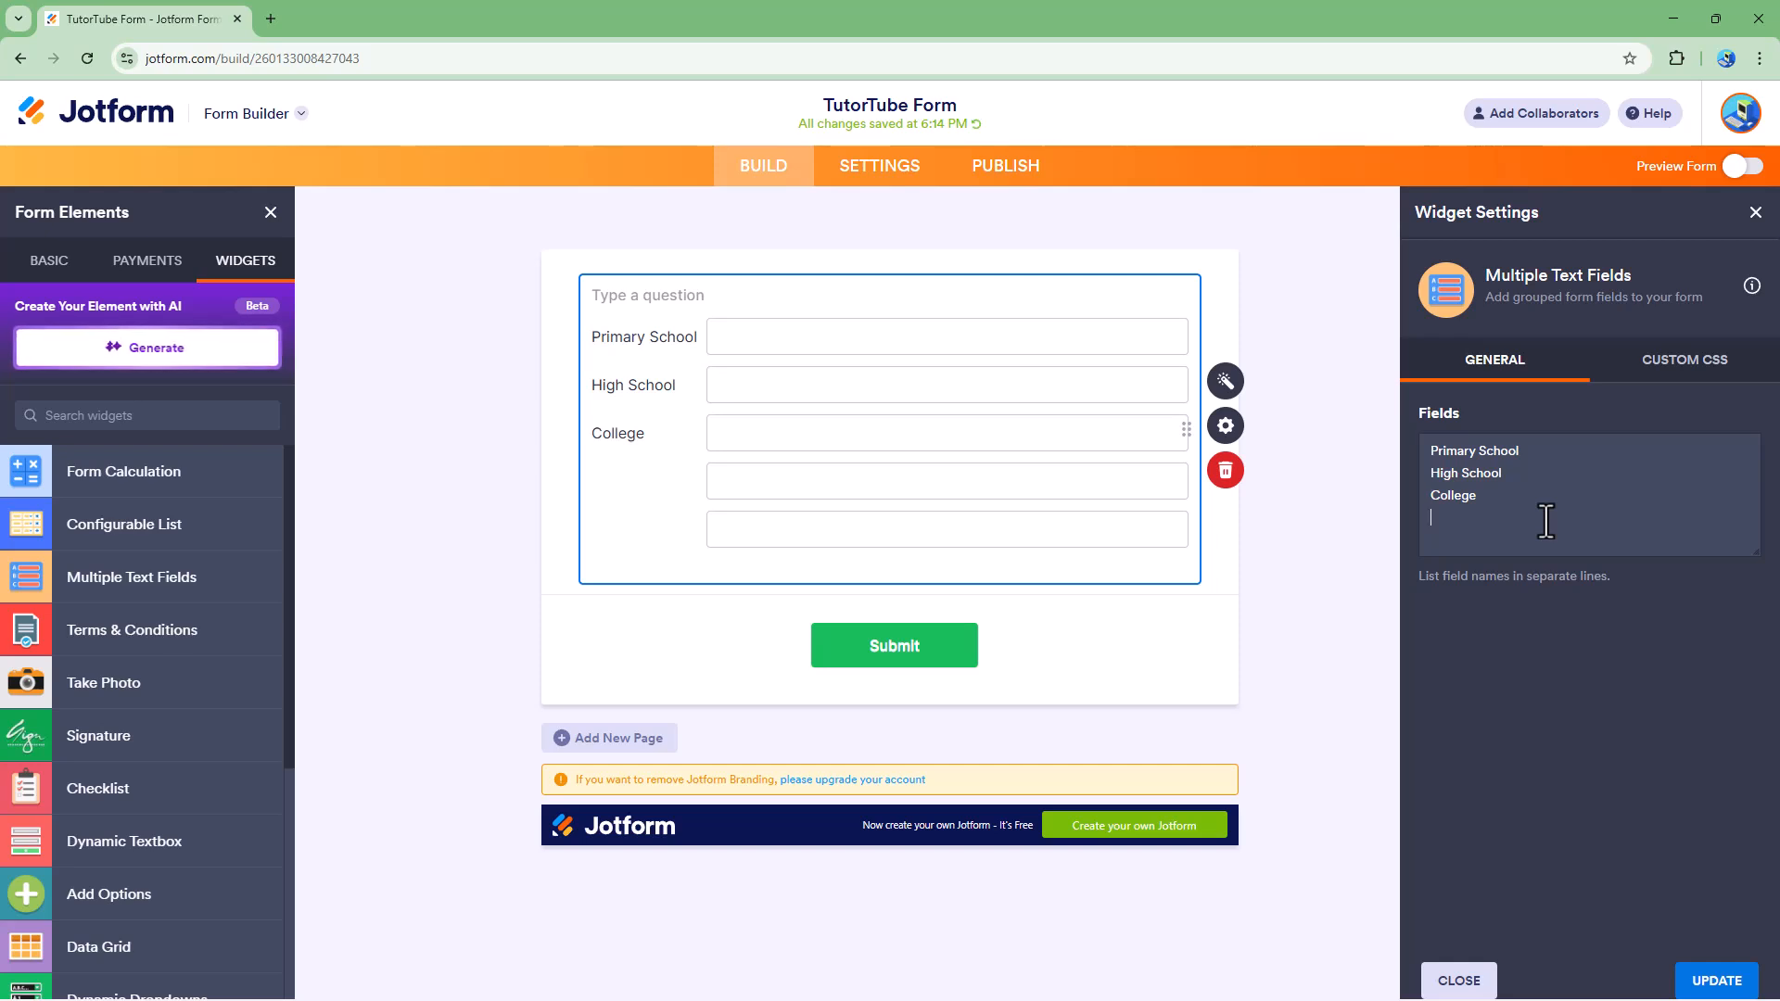
pyautogui.write('ice')
pyautogui.click(1311, 347)
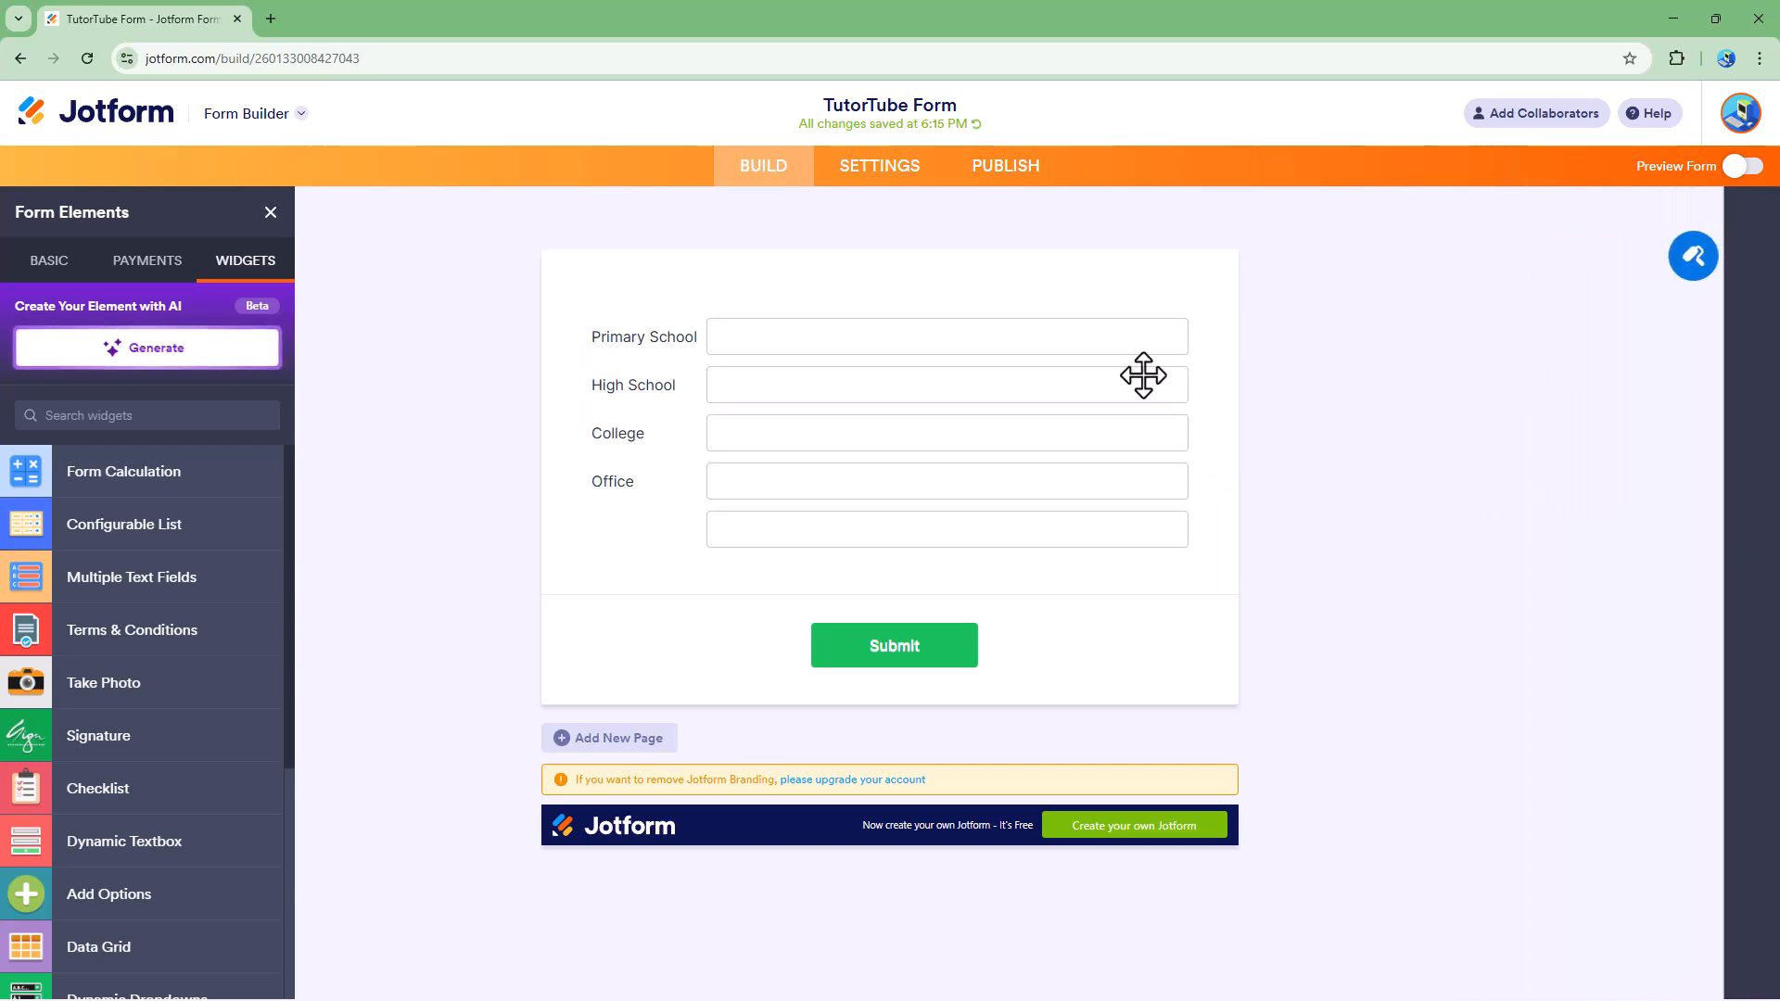
# Step: Remove the empty line after Office from the Multiple Text Fields widget's field list
pyautogui.click(864, 559)
pyautogui.click(1226, 427)
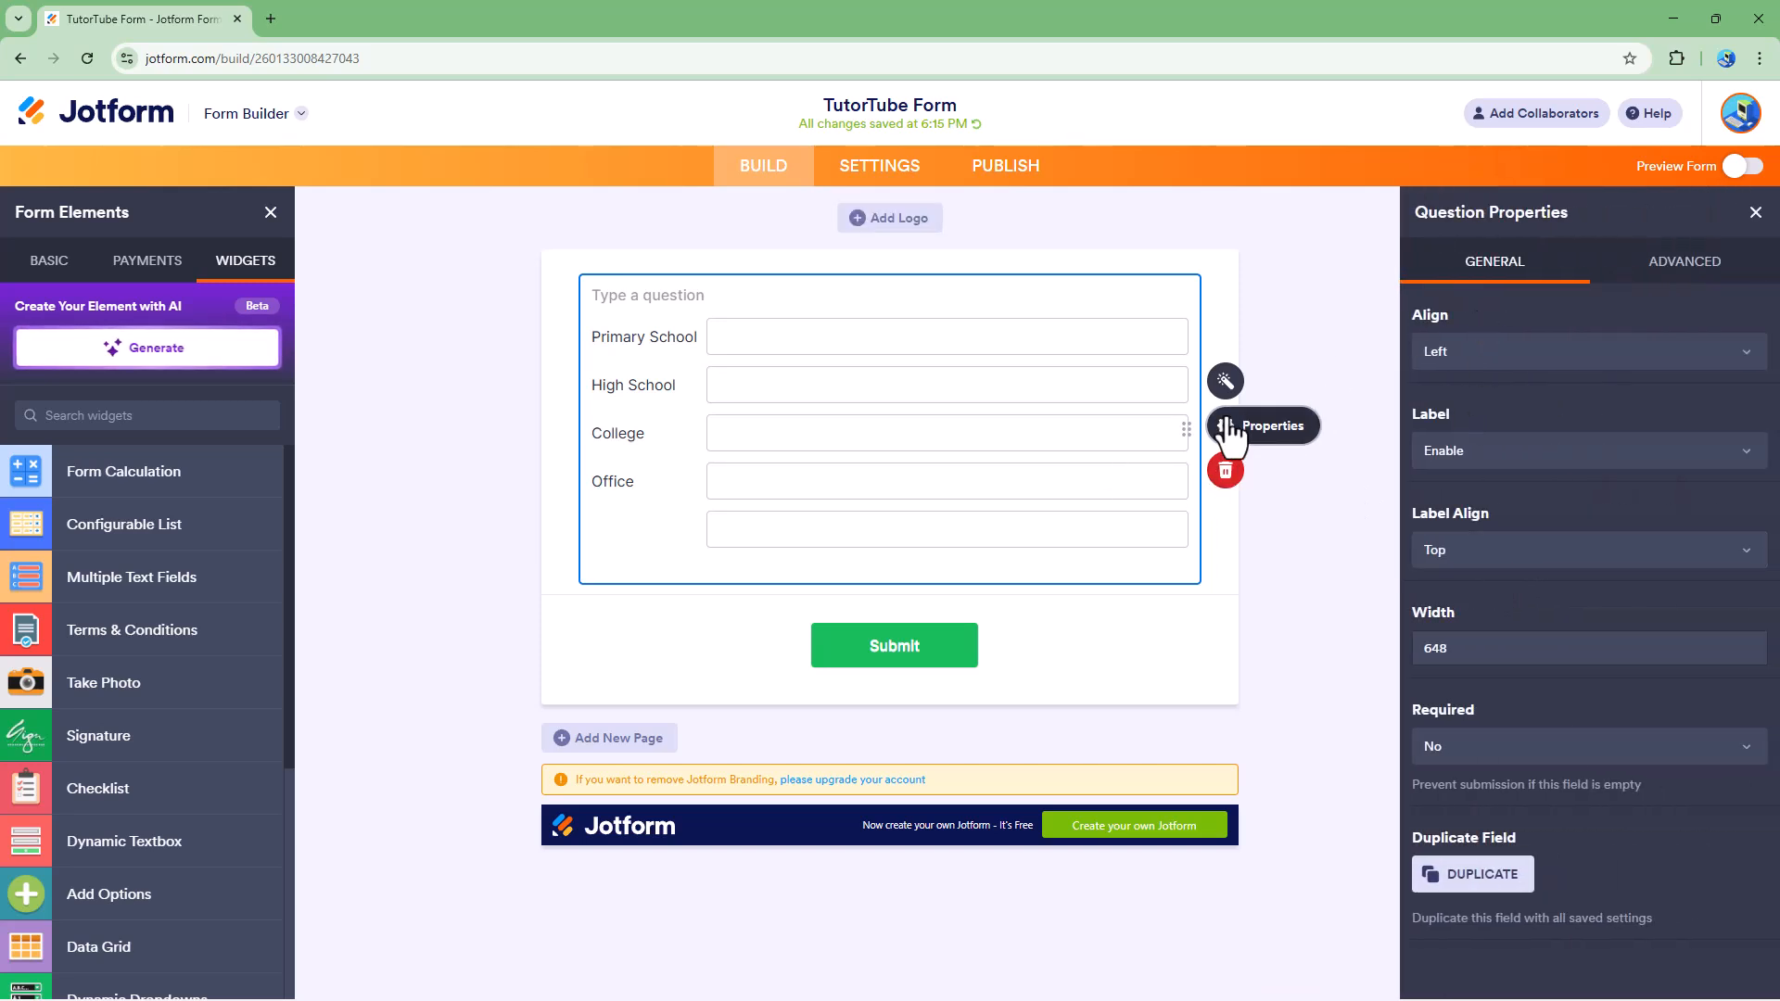
pyautogui.click(1225, 381)
pyautogui.click(1489, 545)
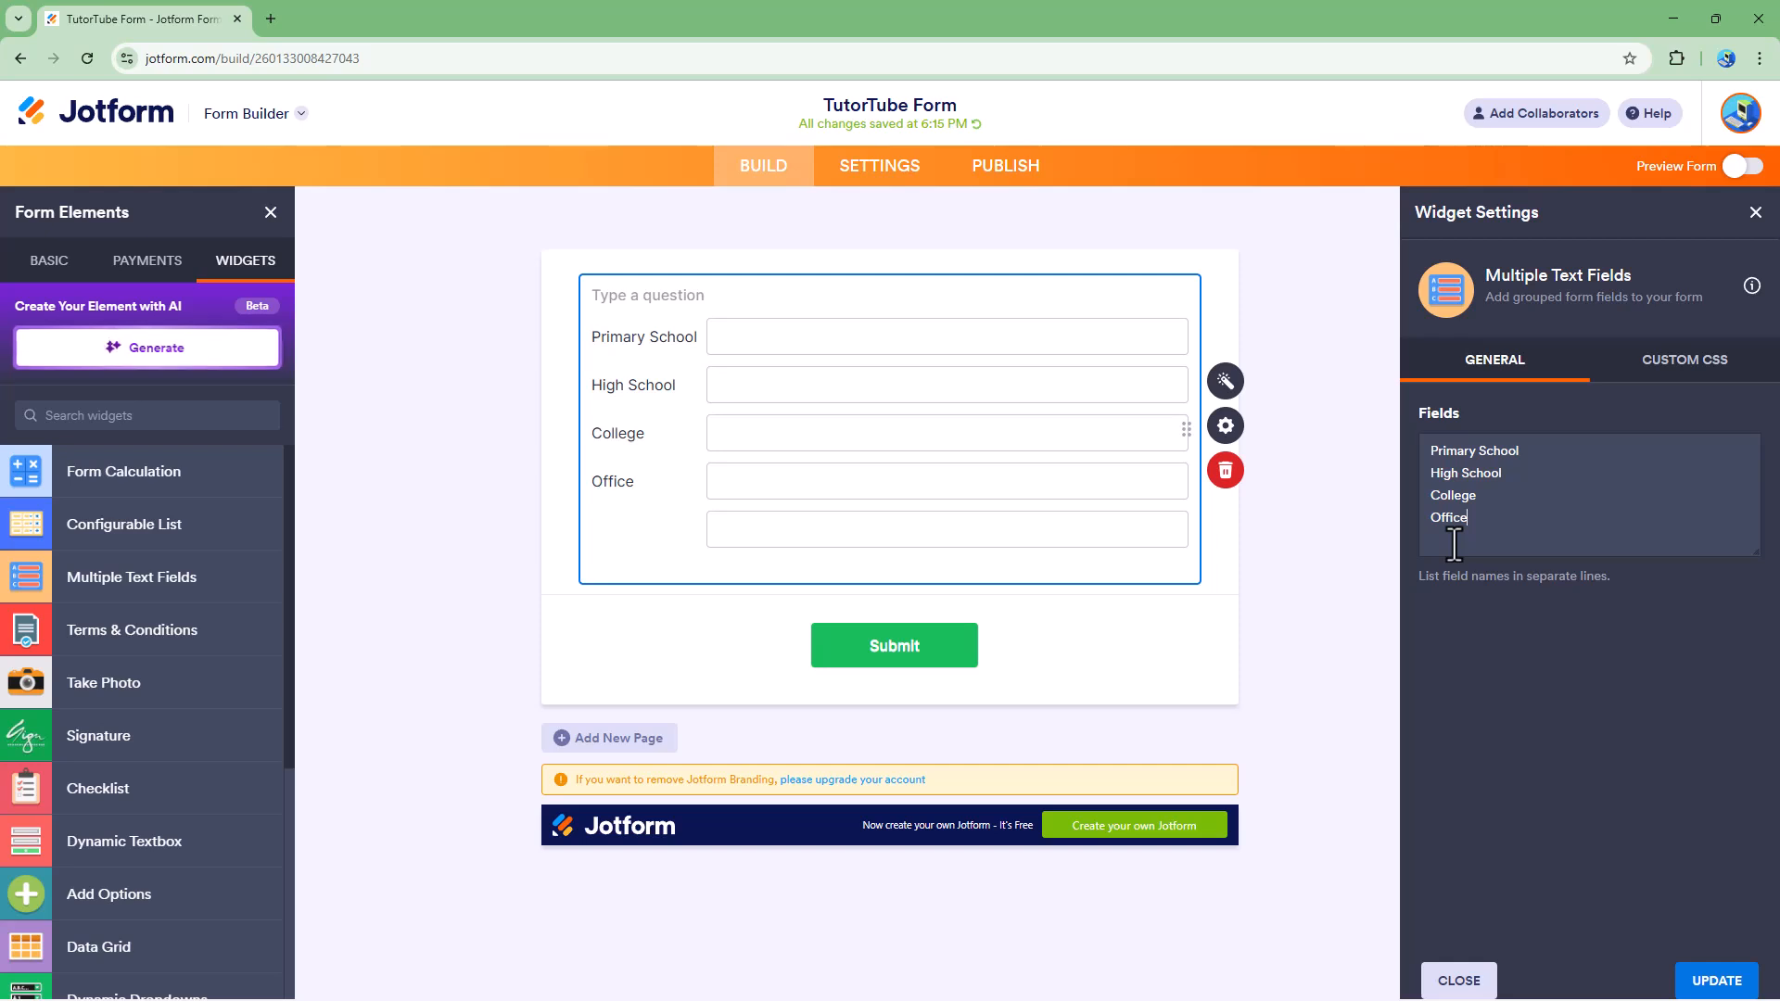
pyautogui.click(1326, 523)
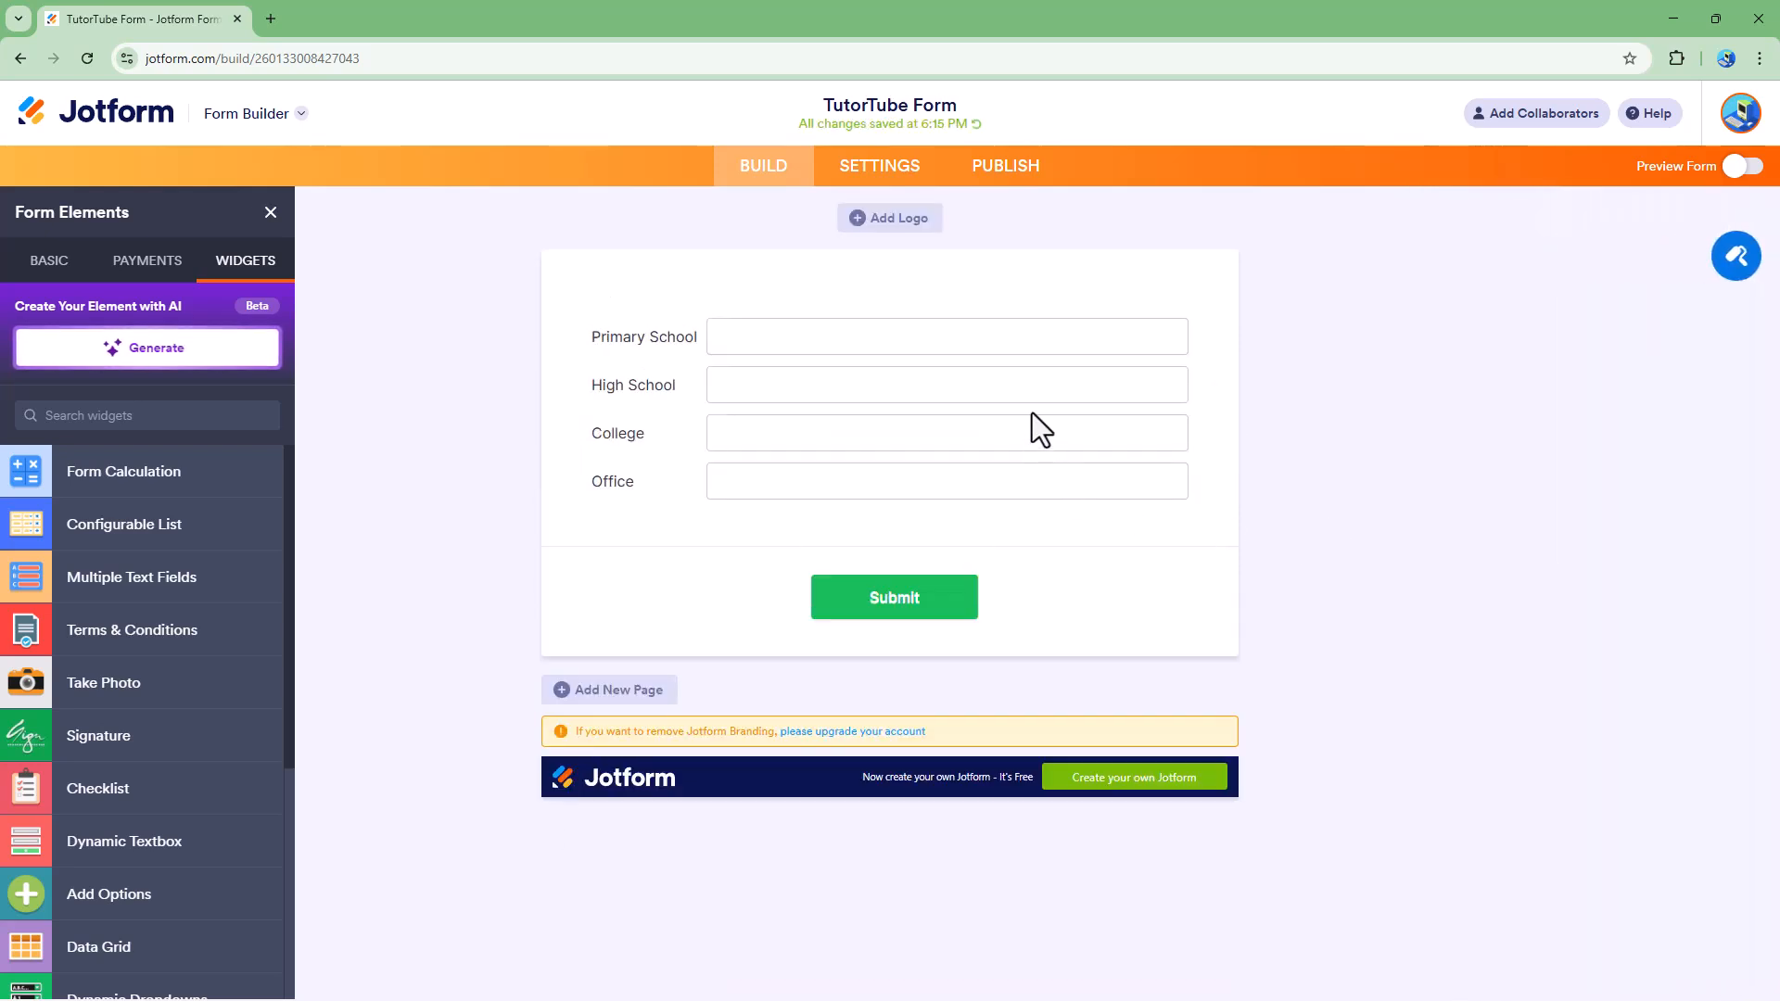
# Step: Review the Custom CSS and general settings of the Multiple Text Fields widget
pyautogui.click(1032, 414)
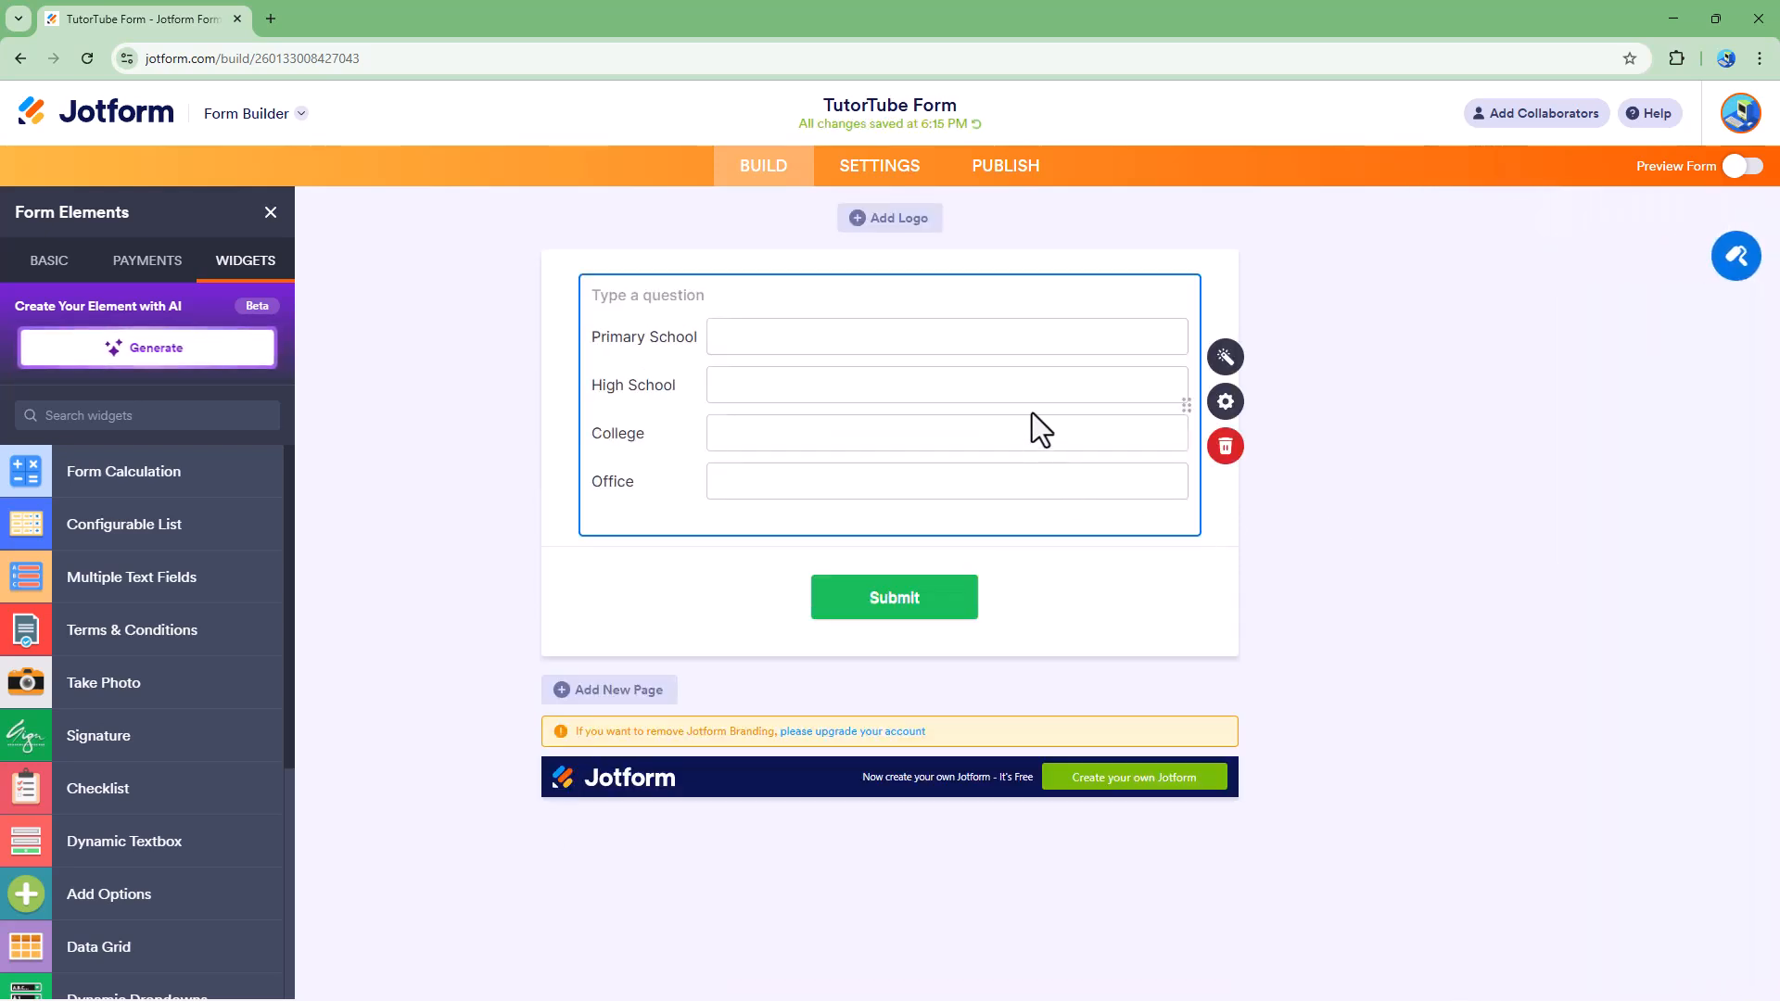
pyautogui.click(1223, 362)
pyautogui.click(1674, 359)
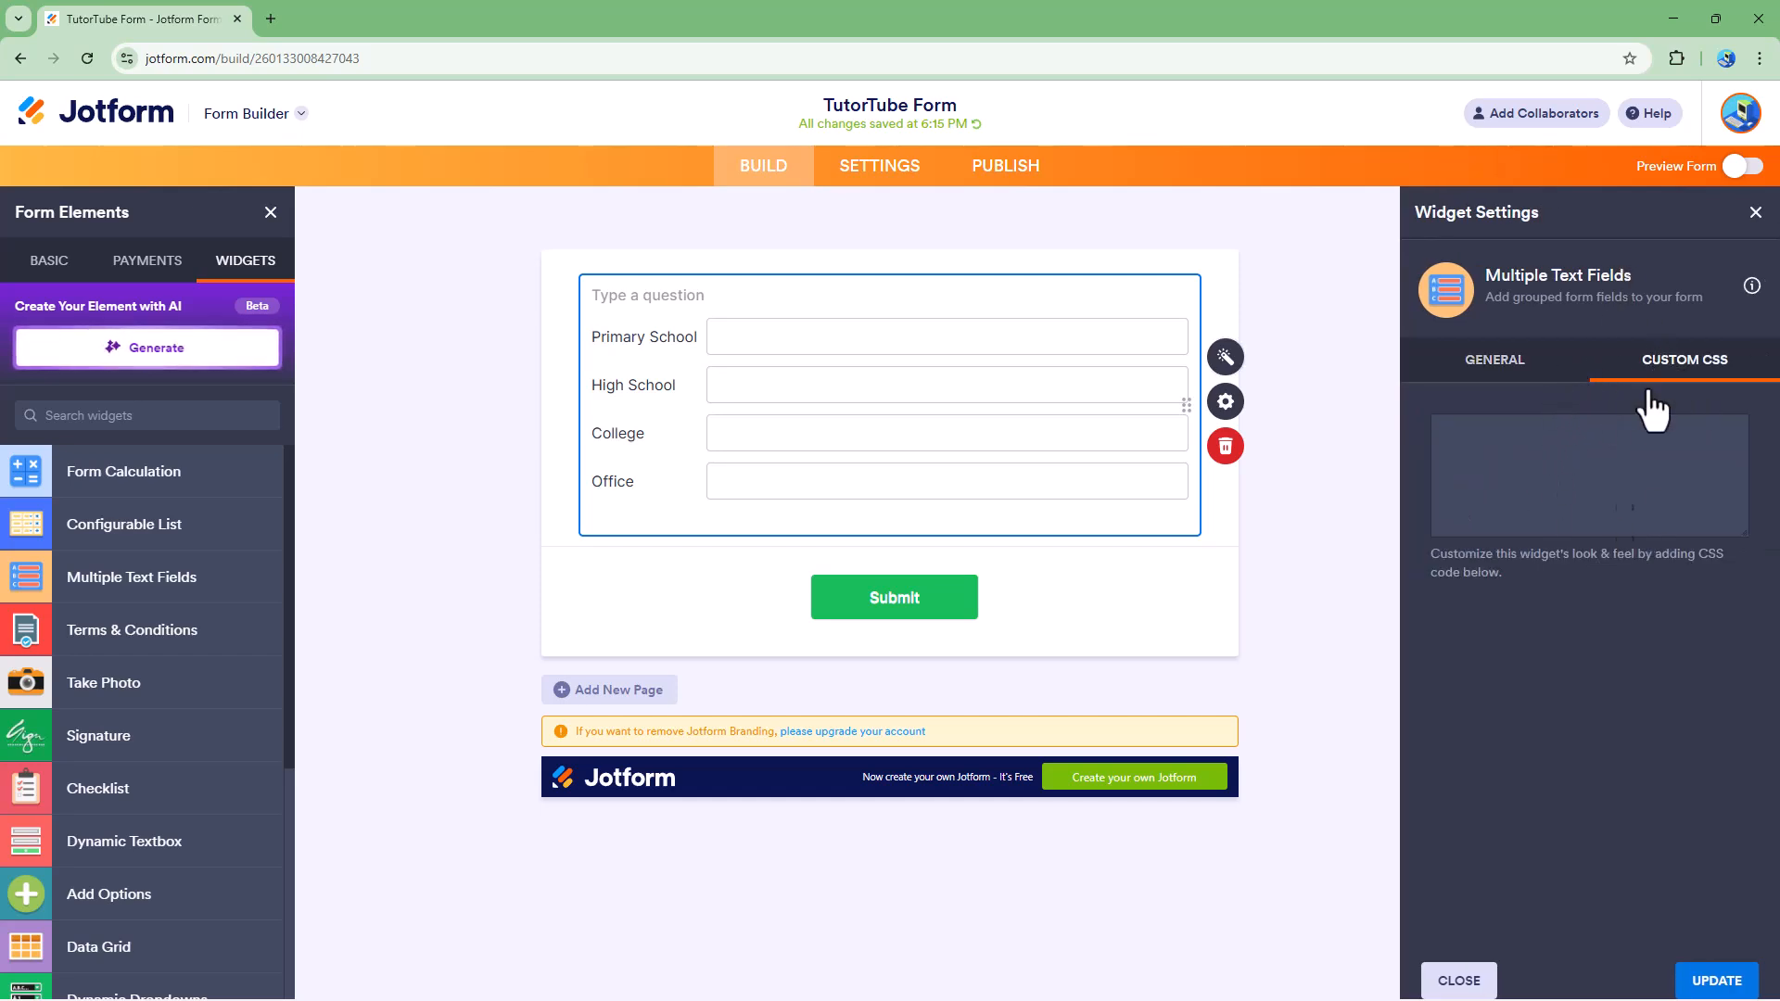
pyautogui.click(1713, 985)
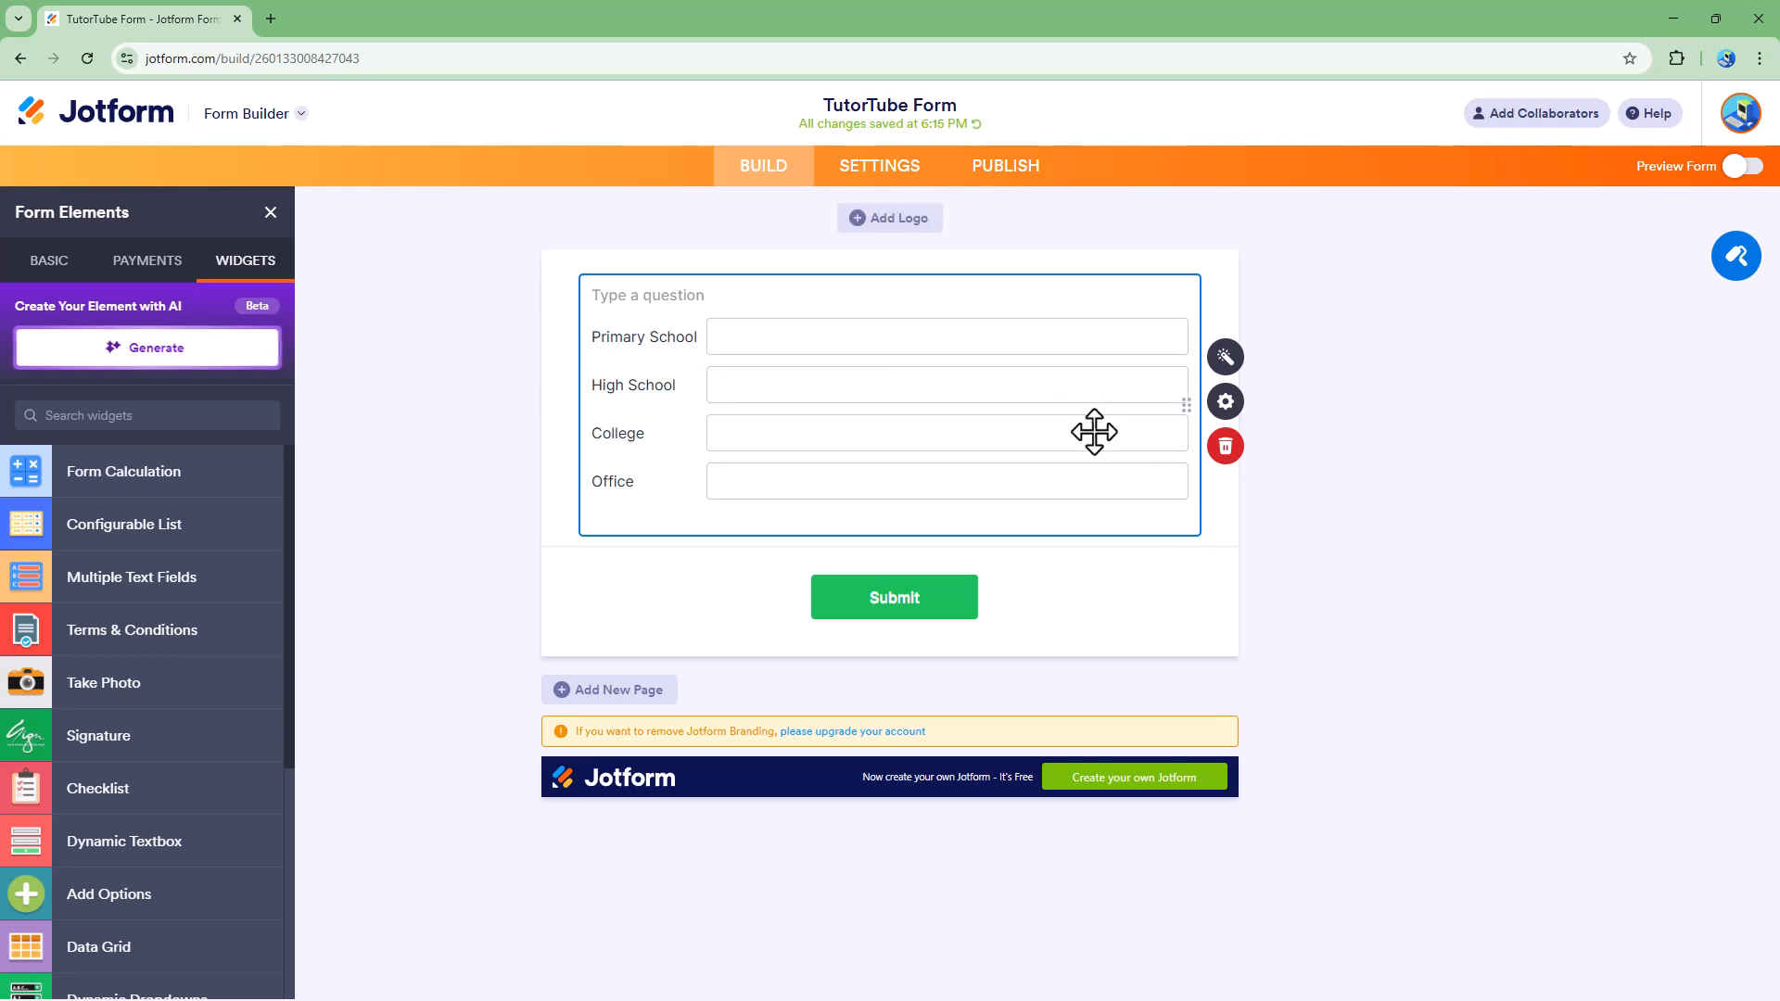
pyautogui.click(1229, 366)
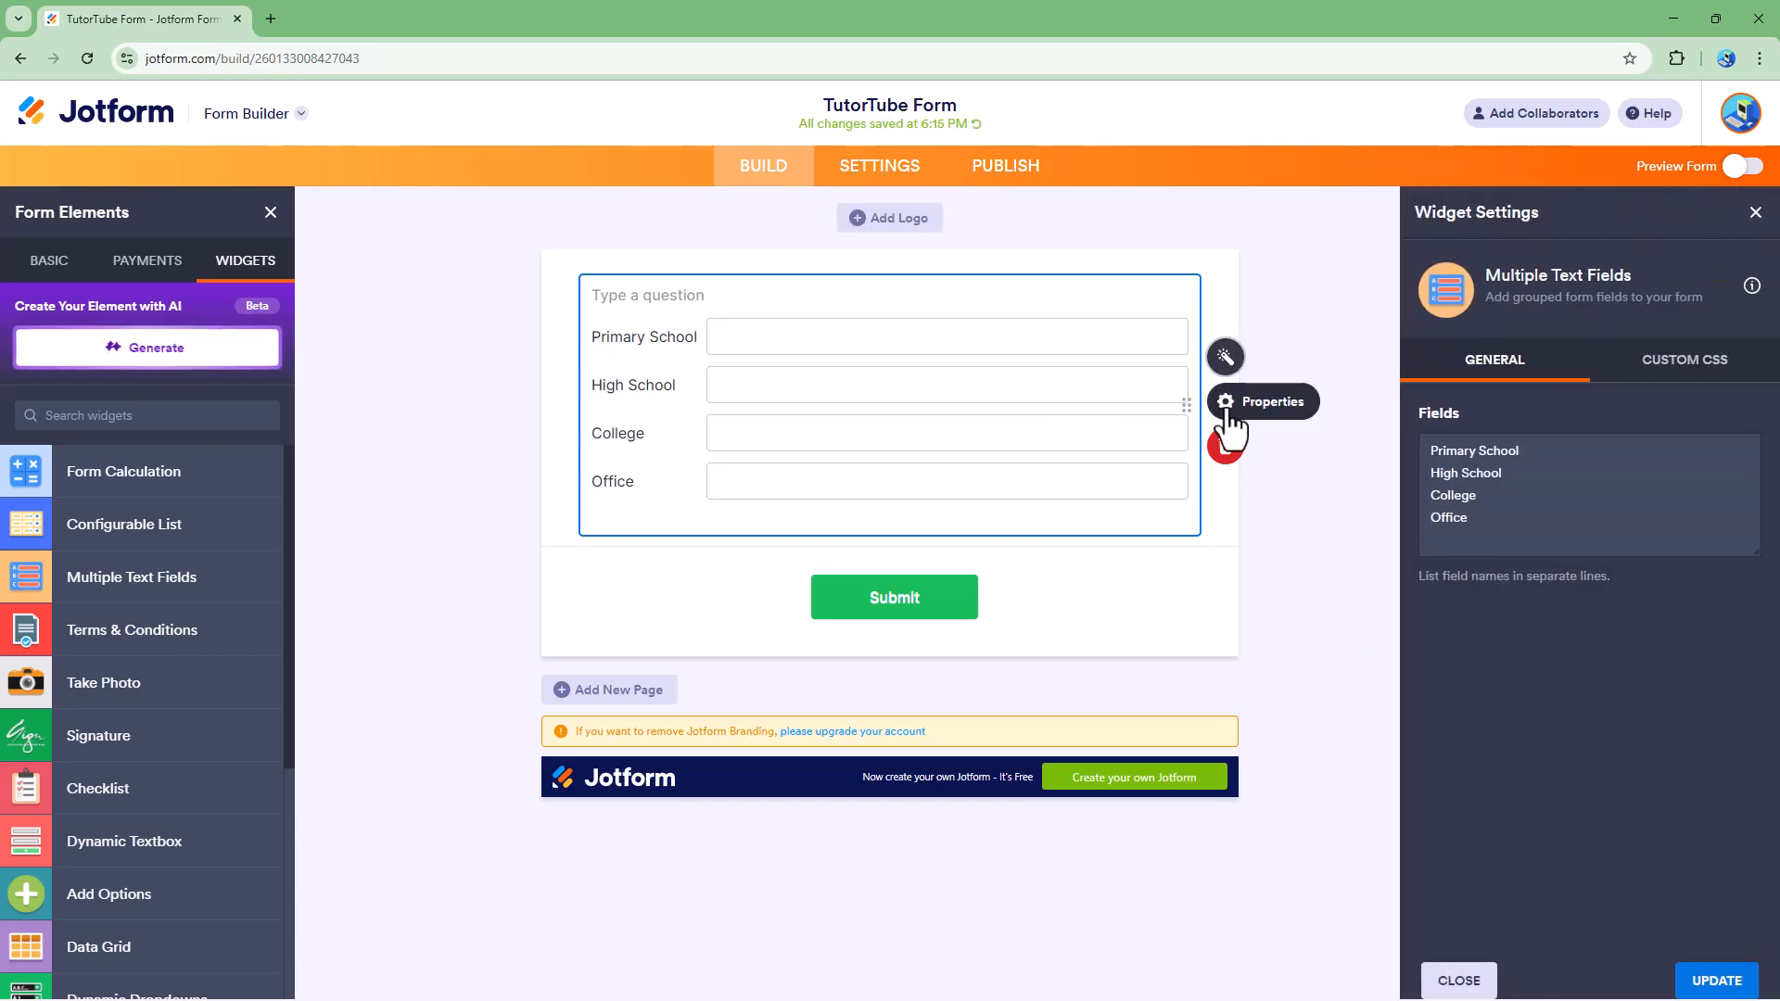
# Step: Try the Center and Right alignments in the widget's question properties and return the alignment to Left
pyautogui.click(1227, 407)
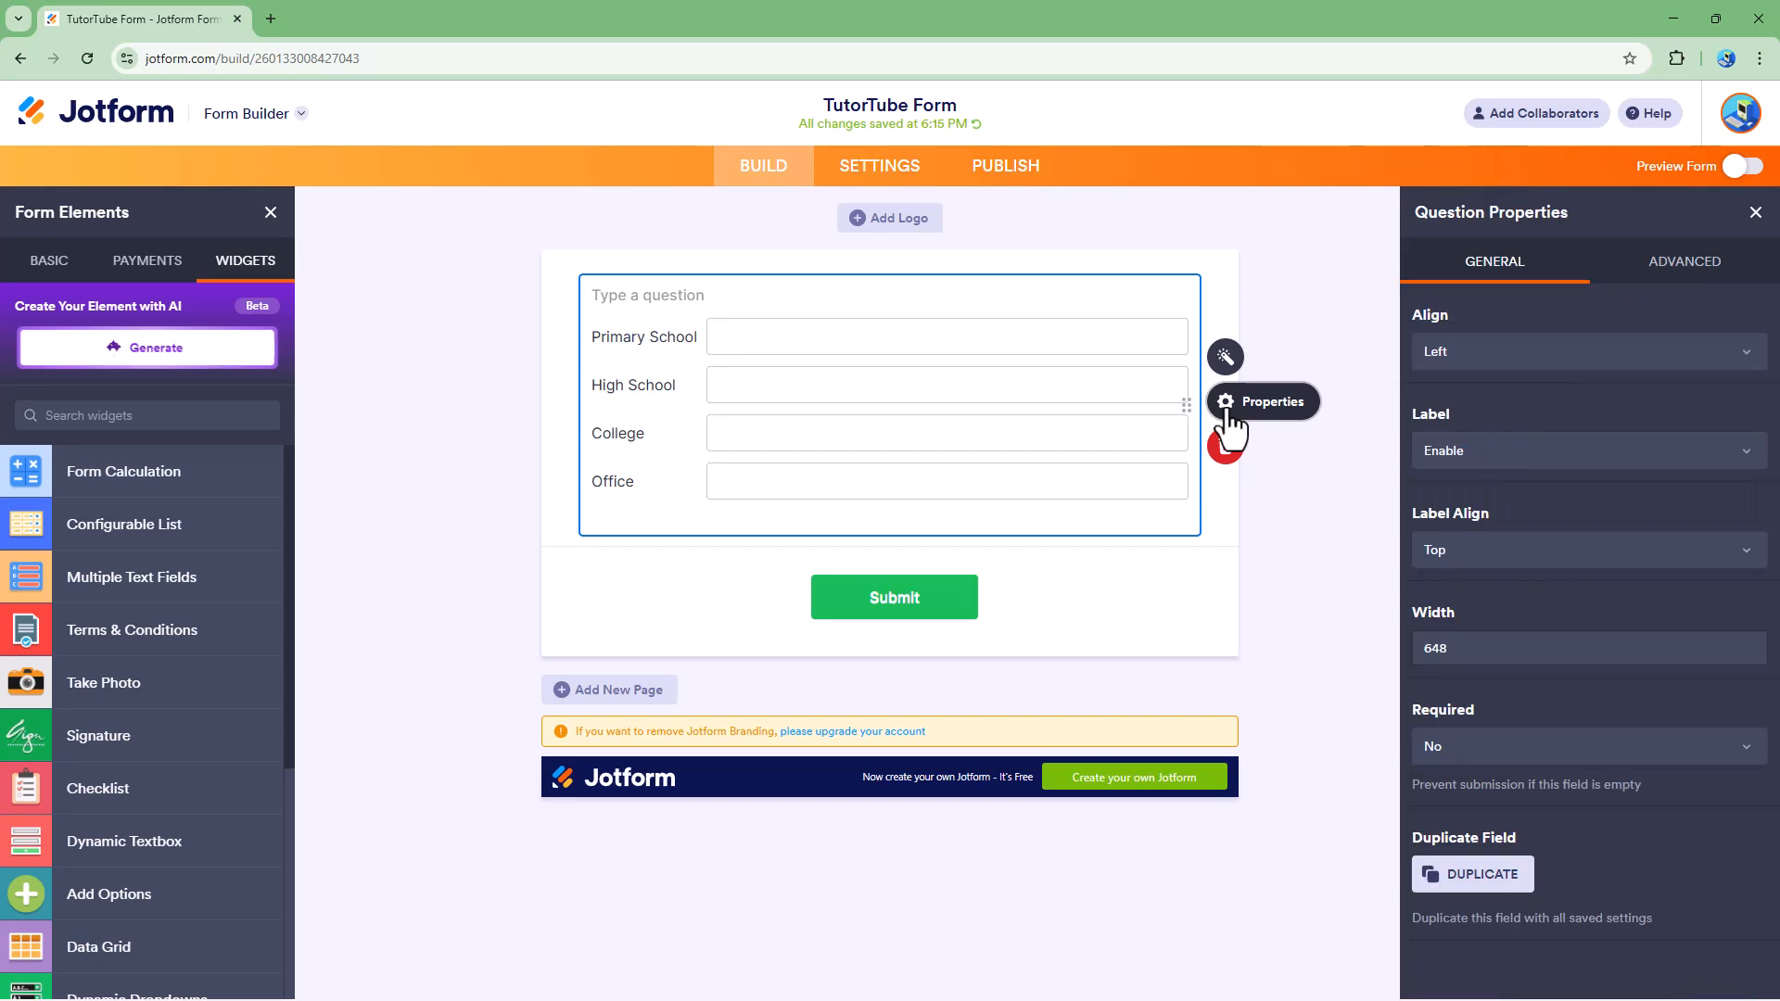
pyautogui.click(1520, 359)
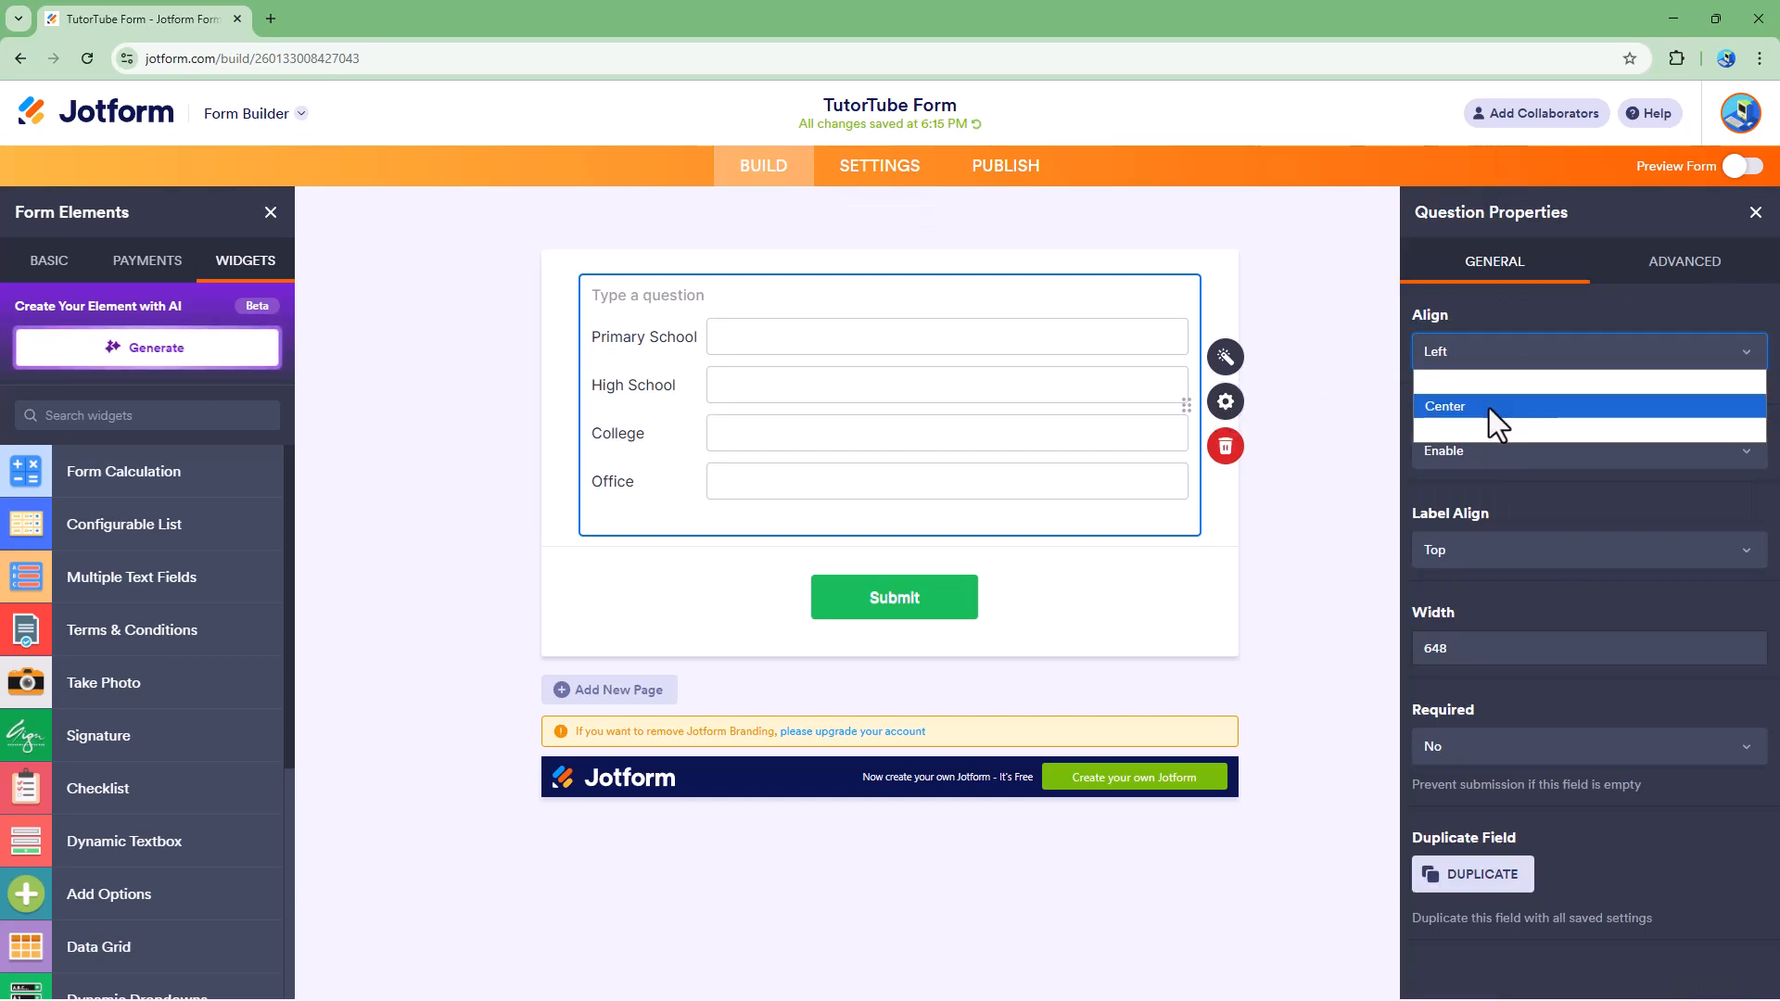
pyautogui.click(1487, 407)
pyautogui.click(1504, 358)
pyautogui.click(1510, 429)
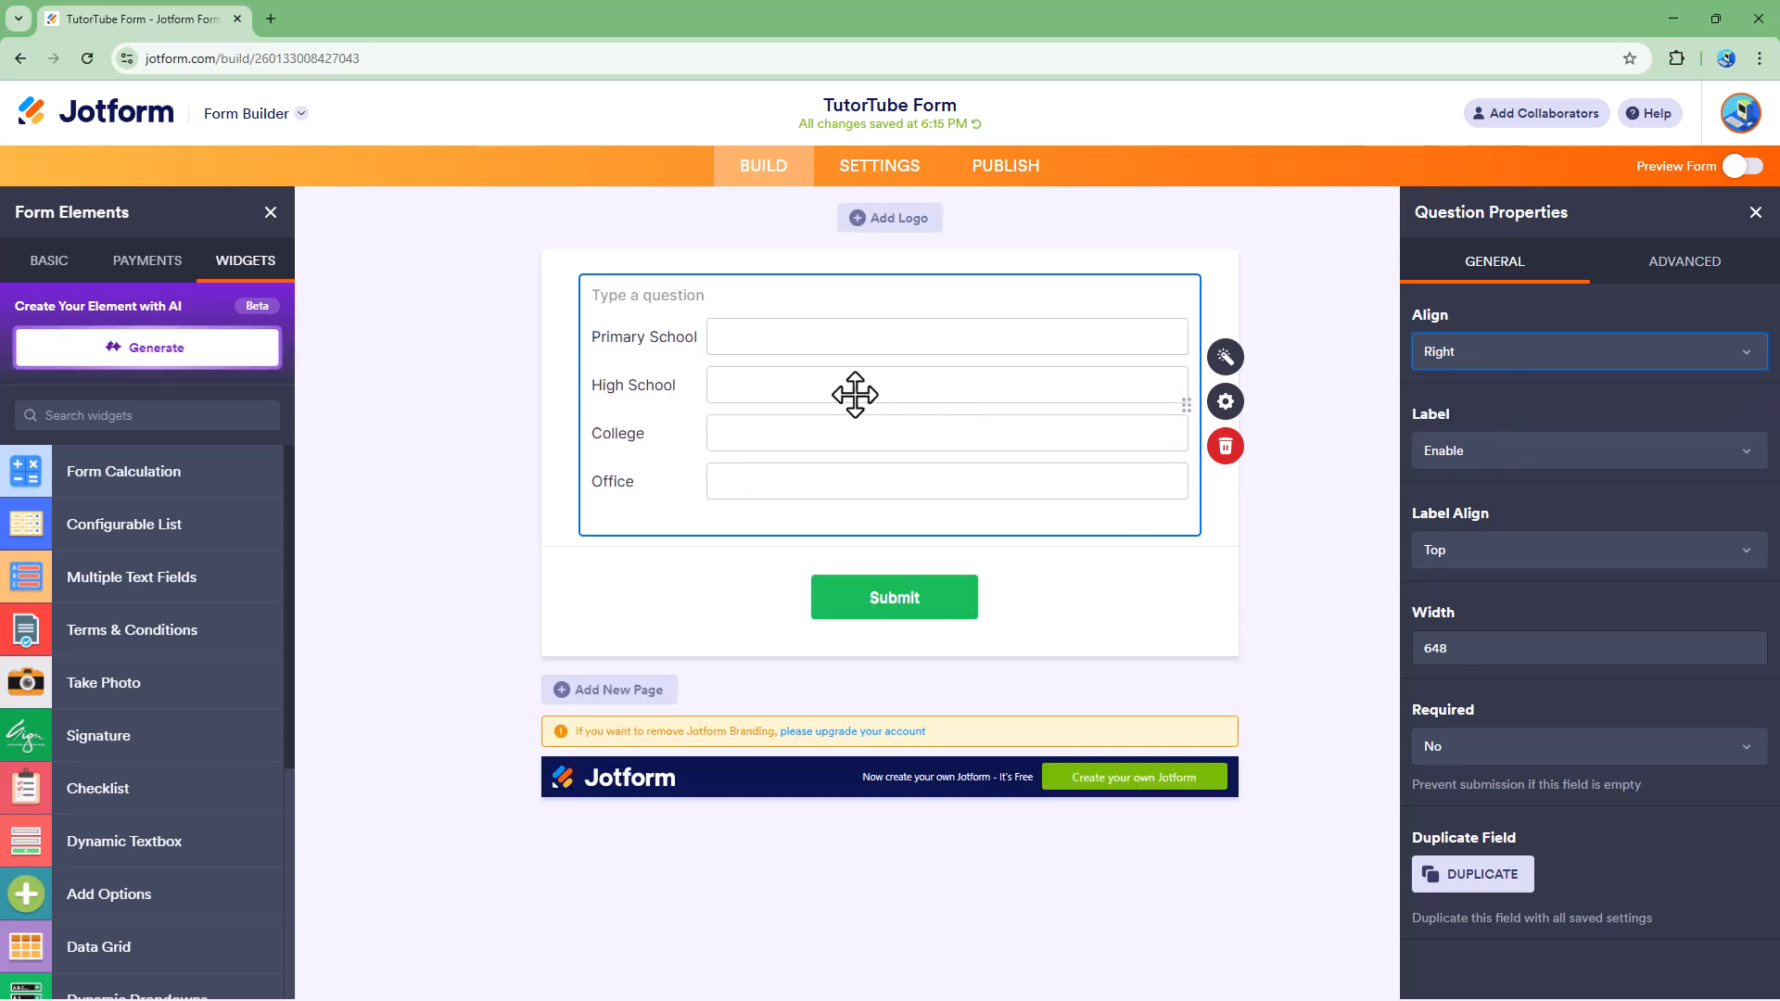
pyautogui.click(1510, 356)
pyautogui.click(1495, 380)
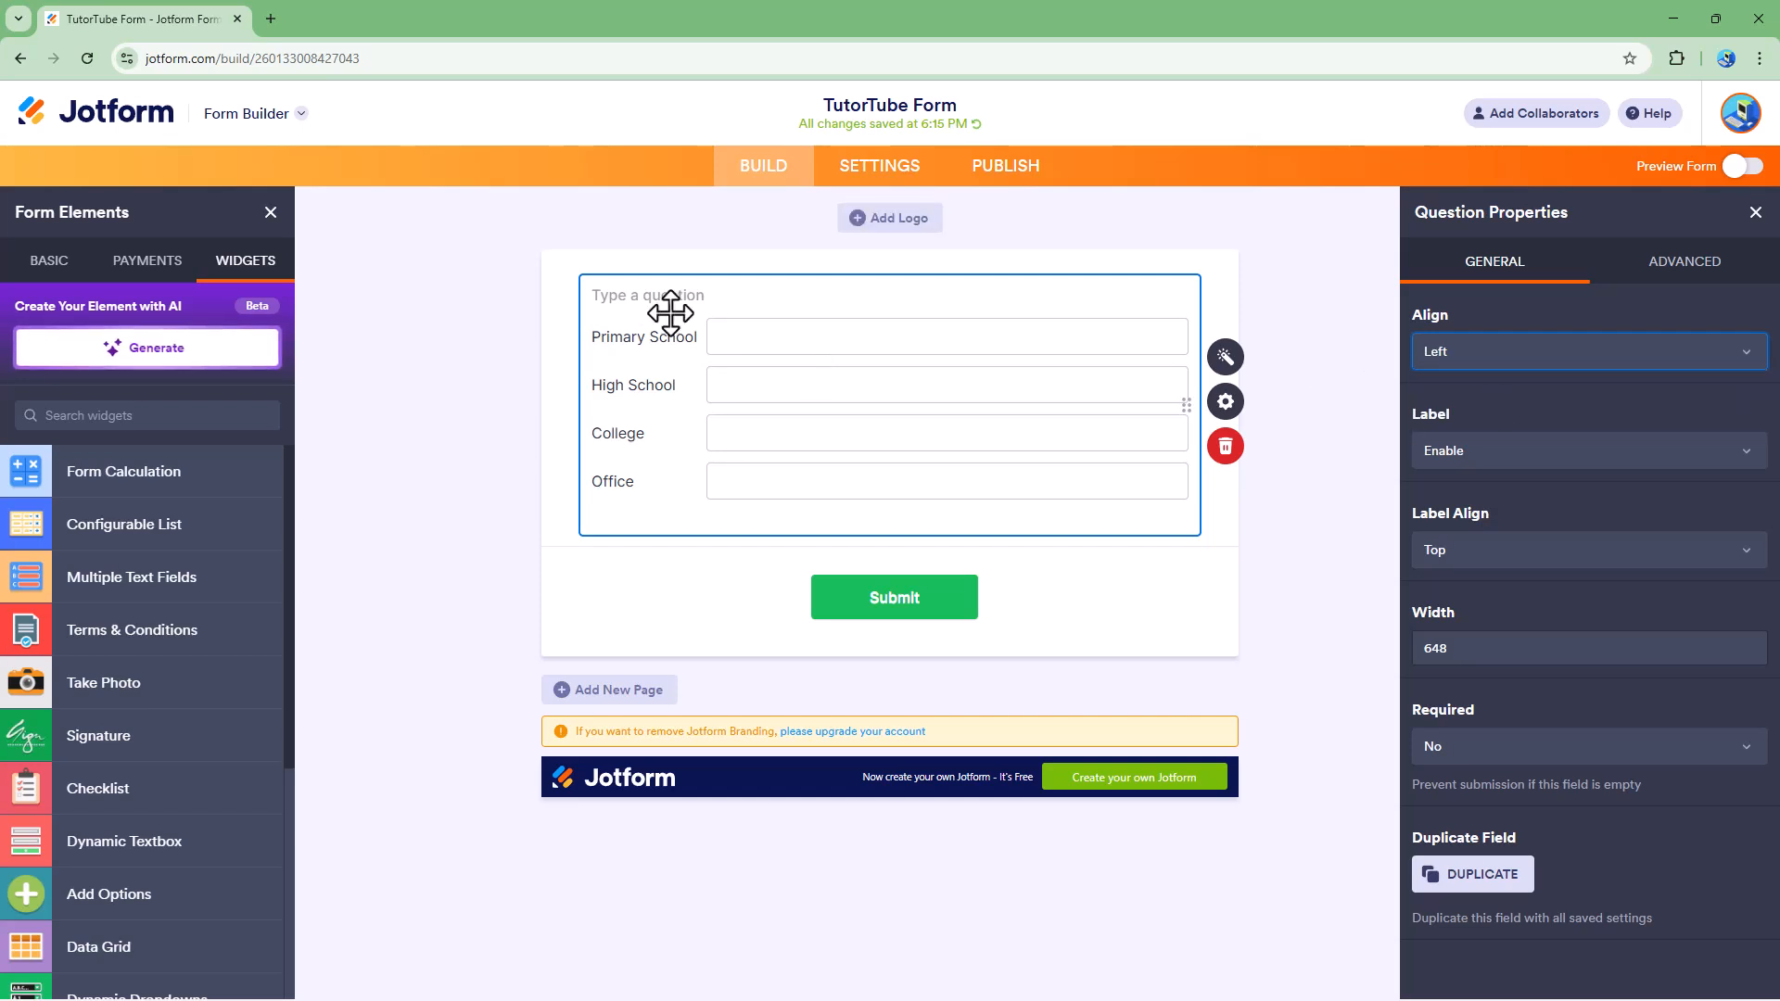
# Step: Set the widget's question label to "Enter your Education and Work Institutions"
pyautogui.click(714, 299)
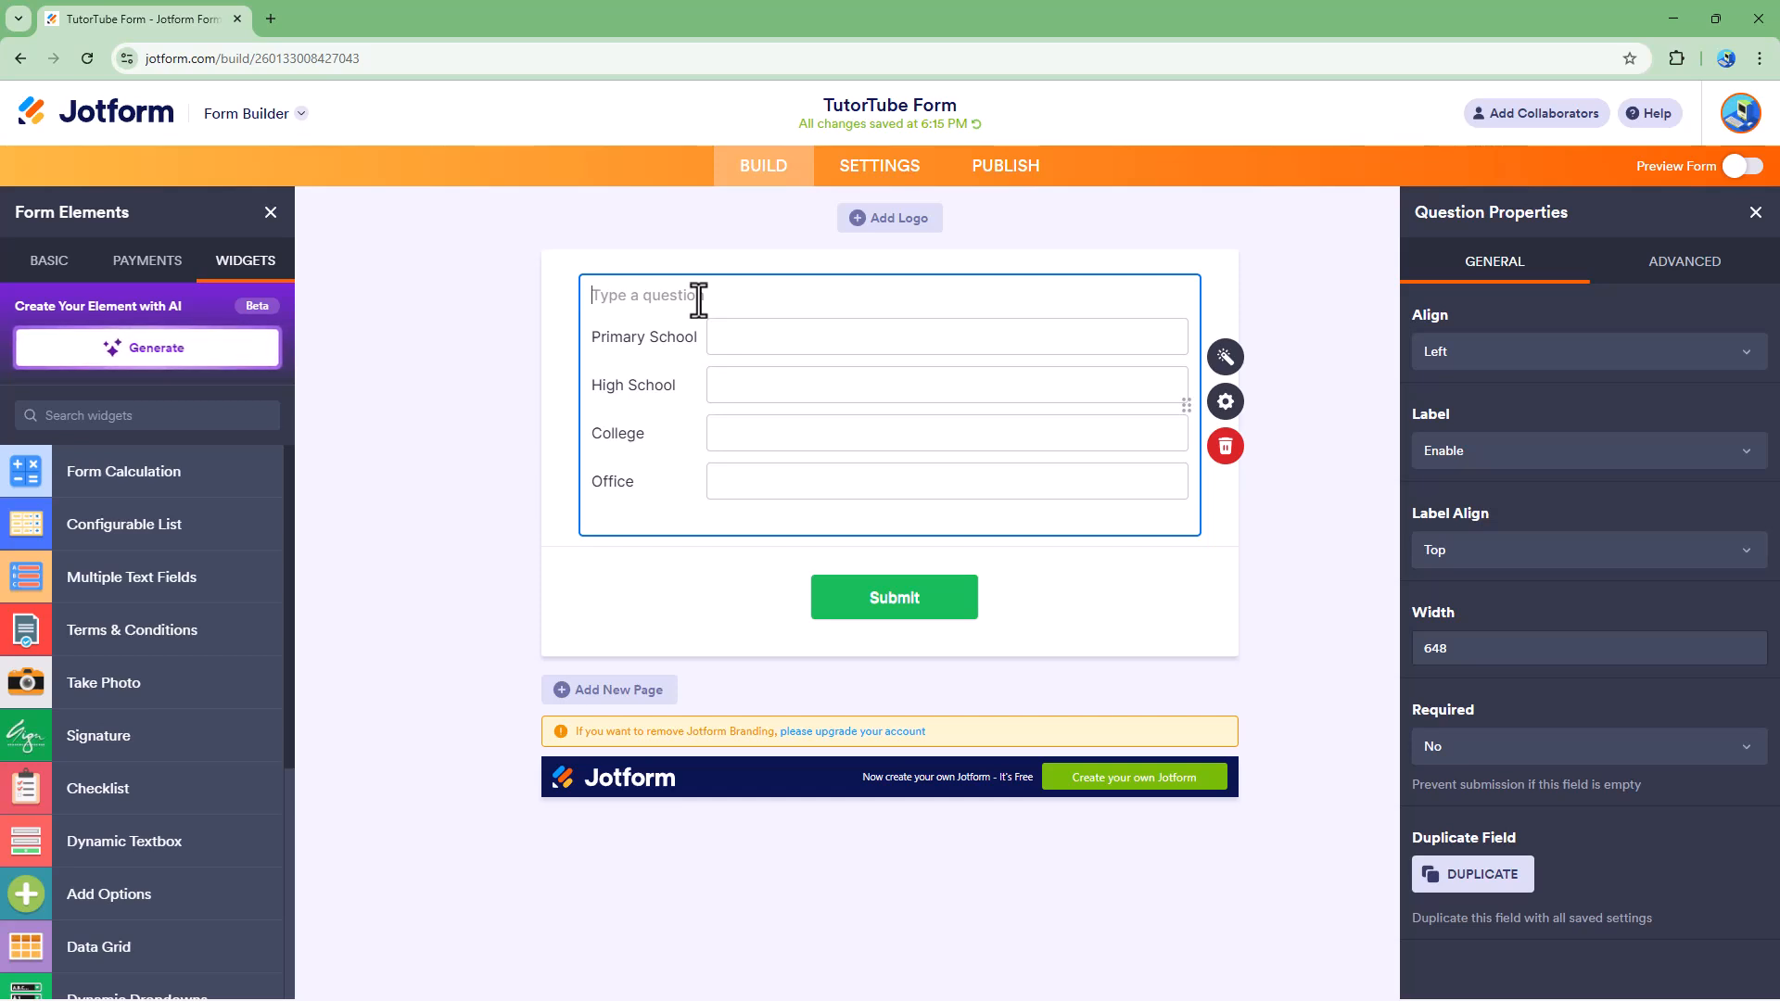
pyautogui.write('ter')
pyautogui.press('BackSpace')
pyautogui.press('BackSpace')
pyautogui.press('BackSpace')
pyautogui.press('BackSpace')
pyautogui.press('BackSpace')
pyautogui.write('nter your Education and Work I')
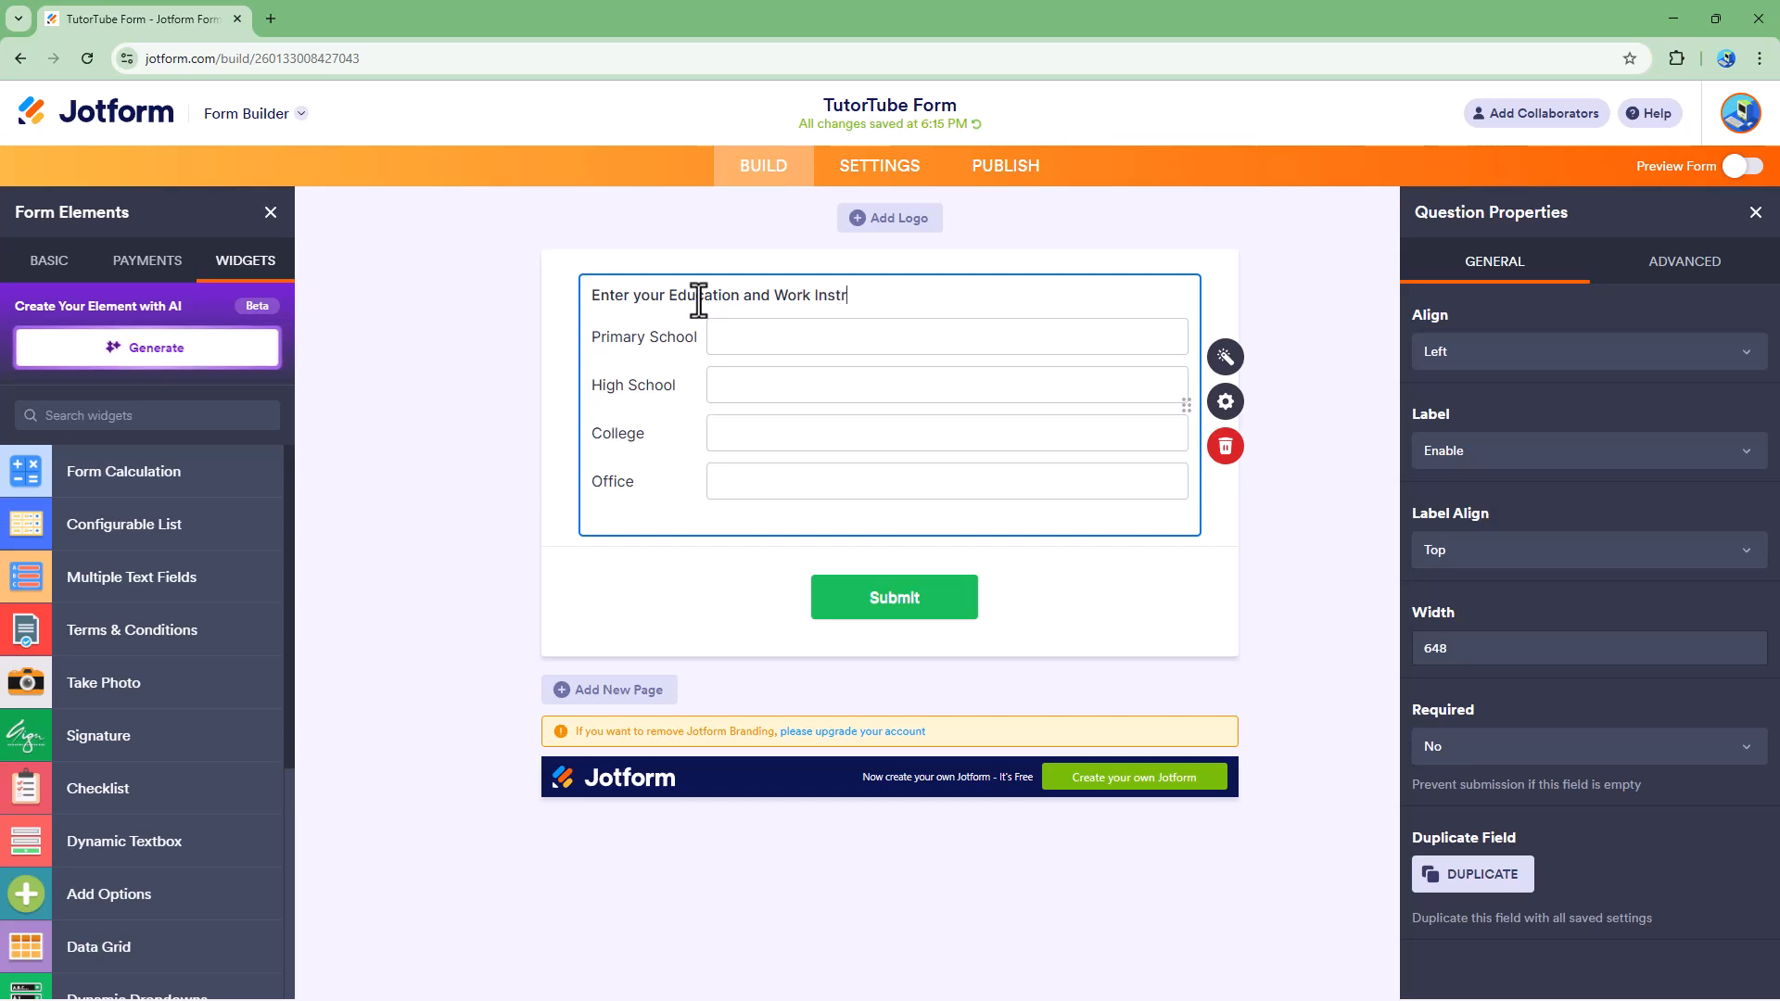
pyautogui.write('nstitutions')
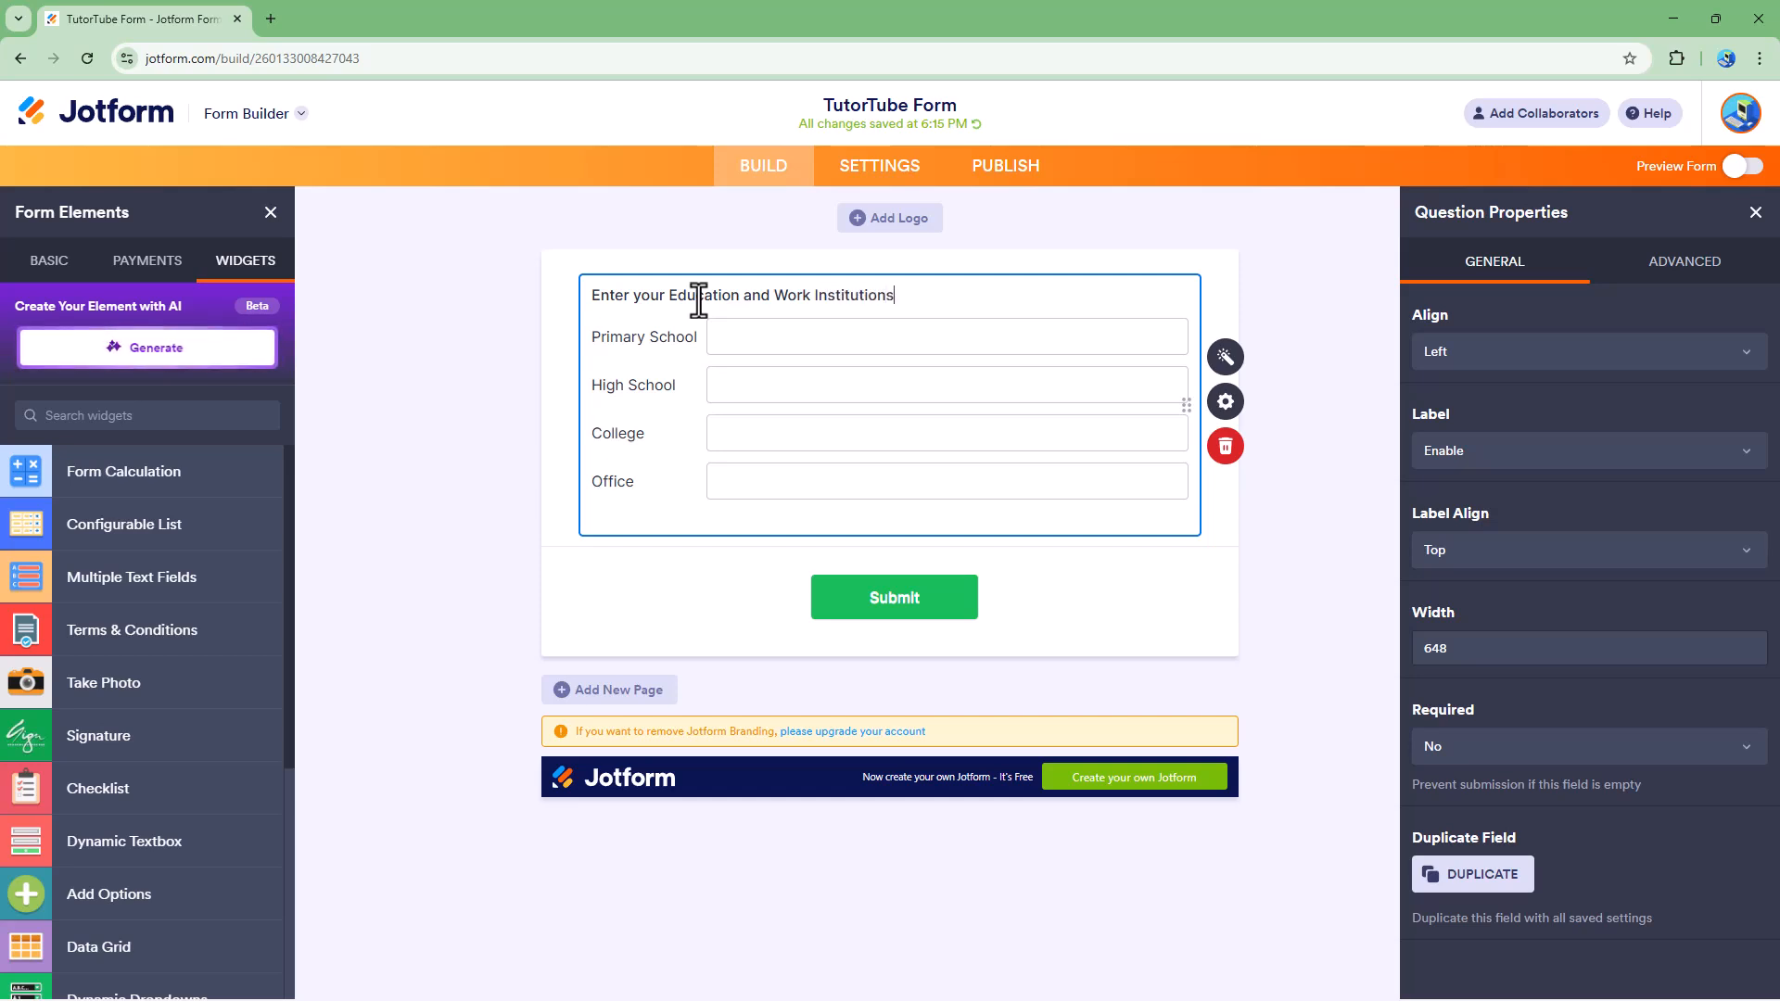
pyautogui.click(482, 459)
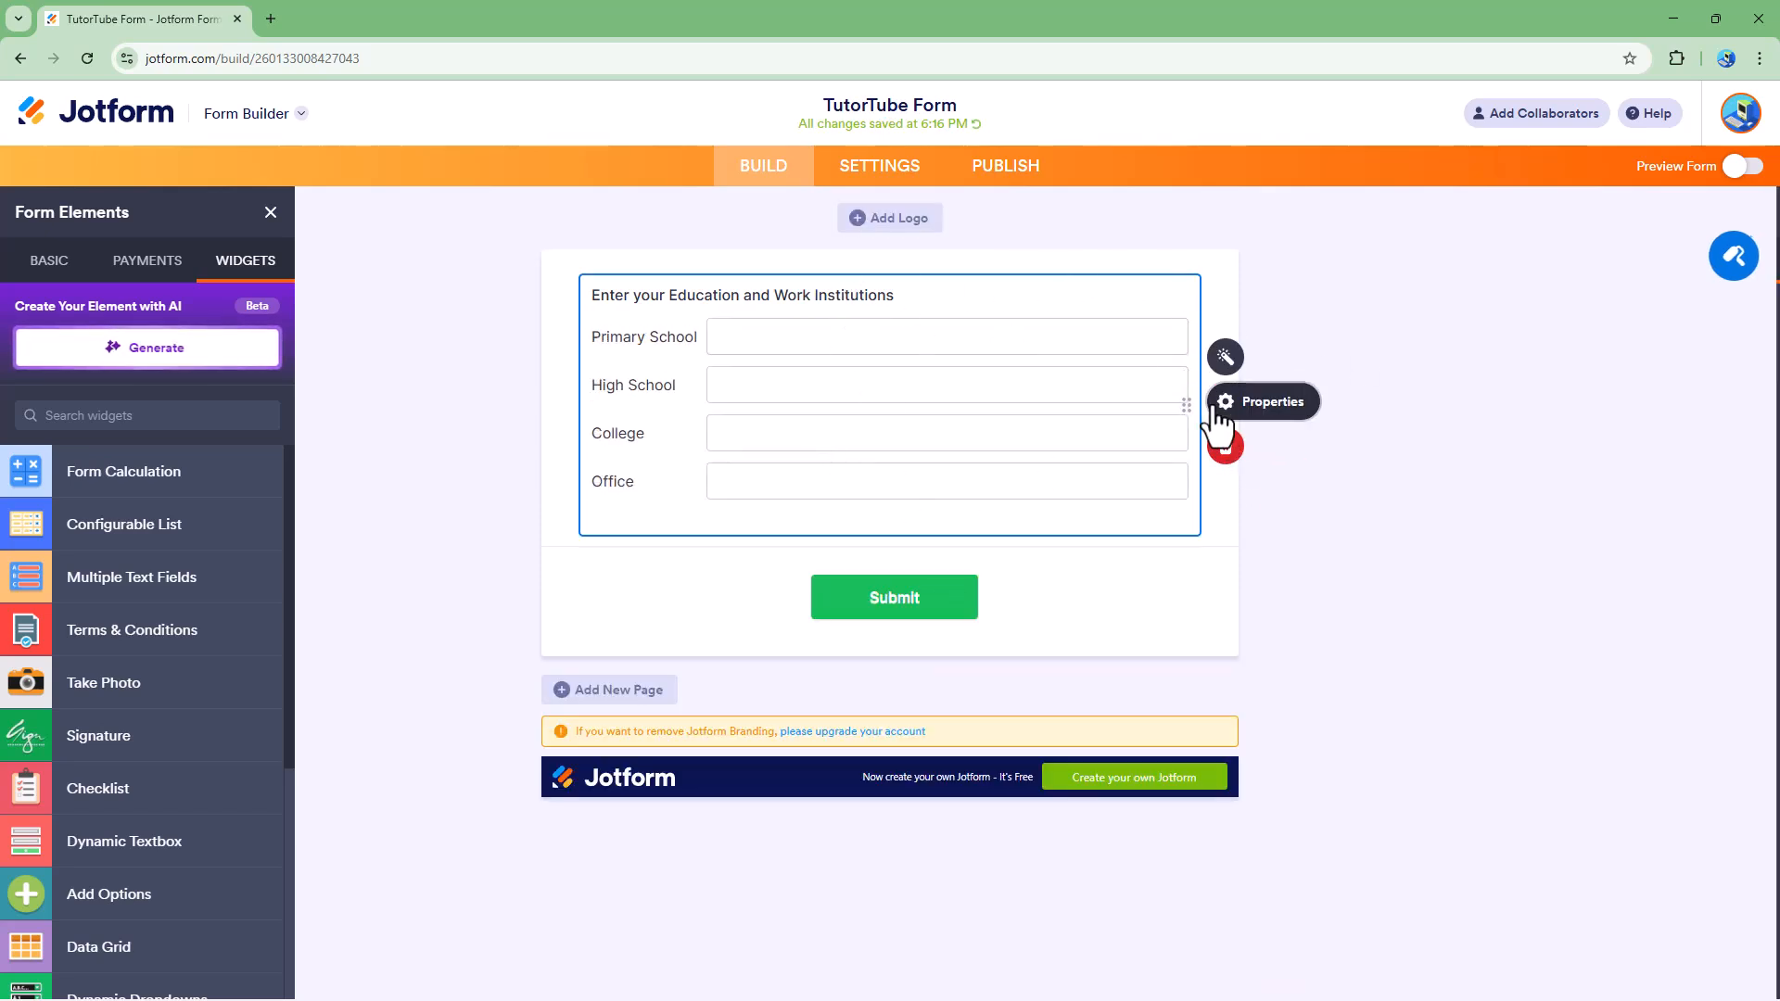
# Step: Disable the widget's question label in its properties and enable it again
pyautogui.click(1278, 416)
pyautogui.click(1521, 449)
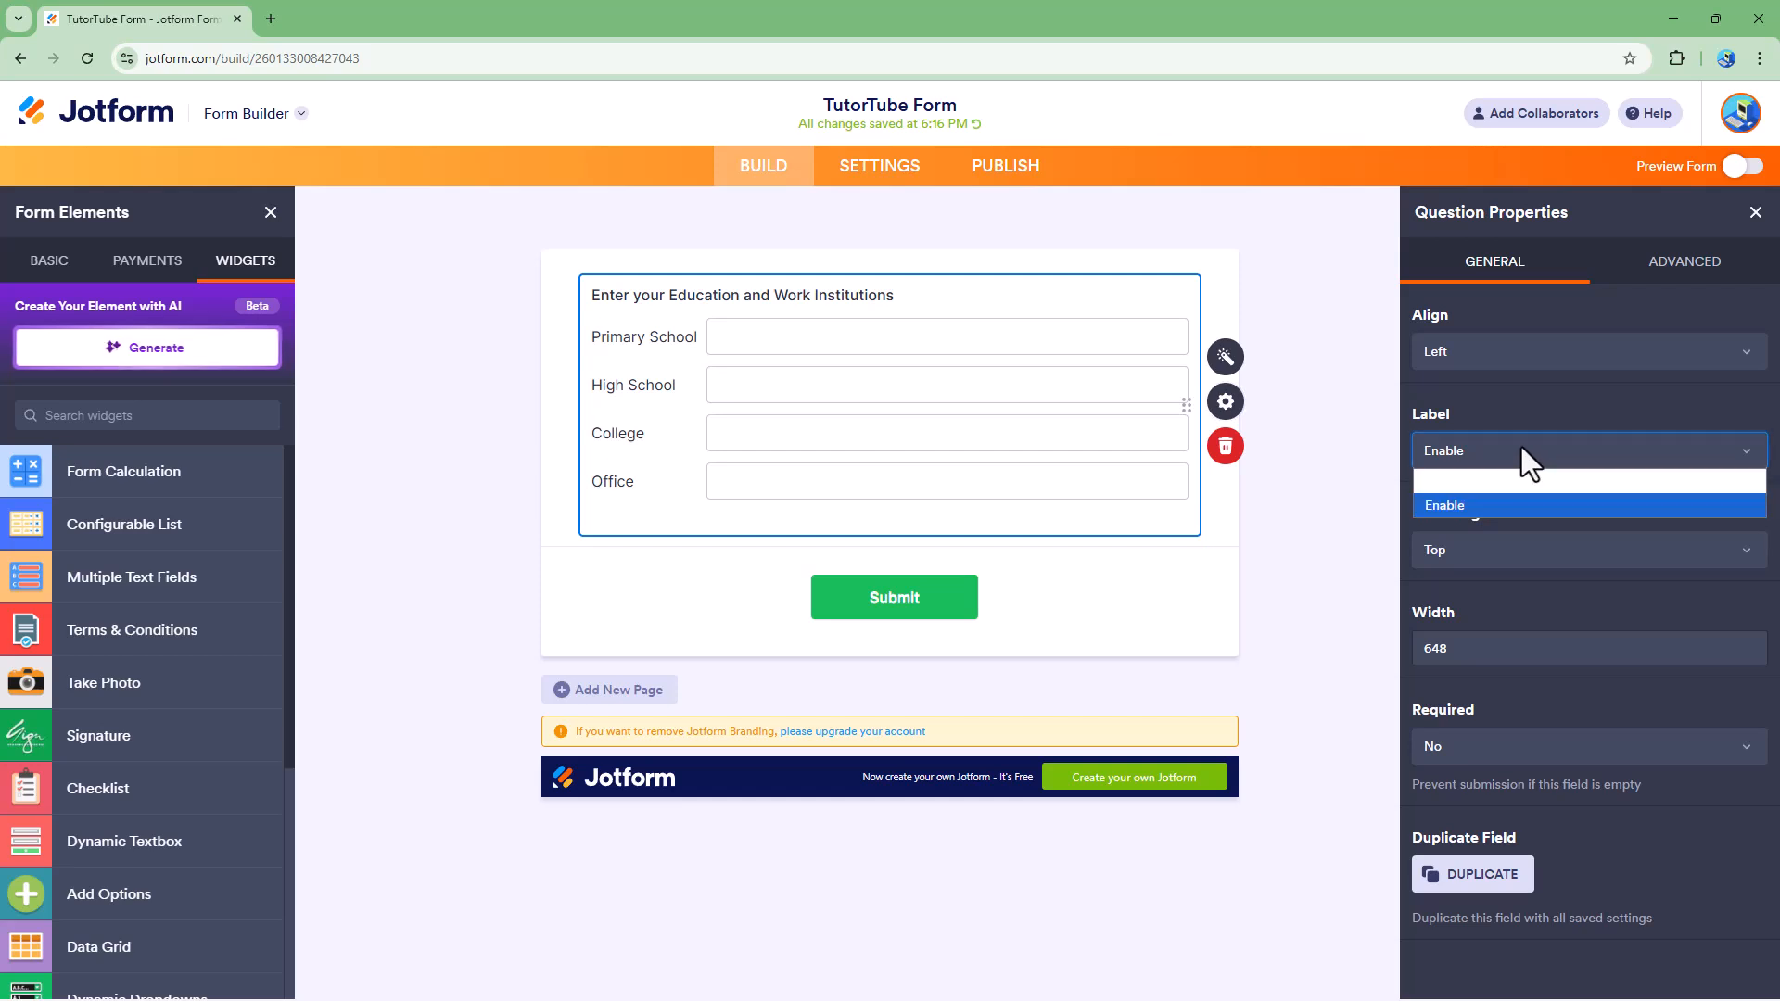
pyautogui.click(1483, 490)
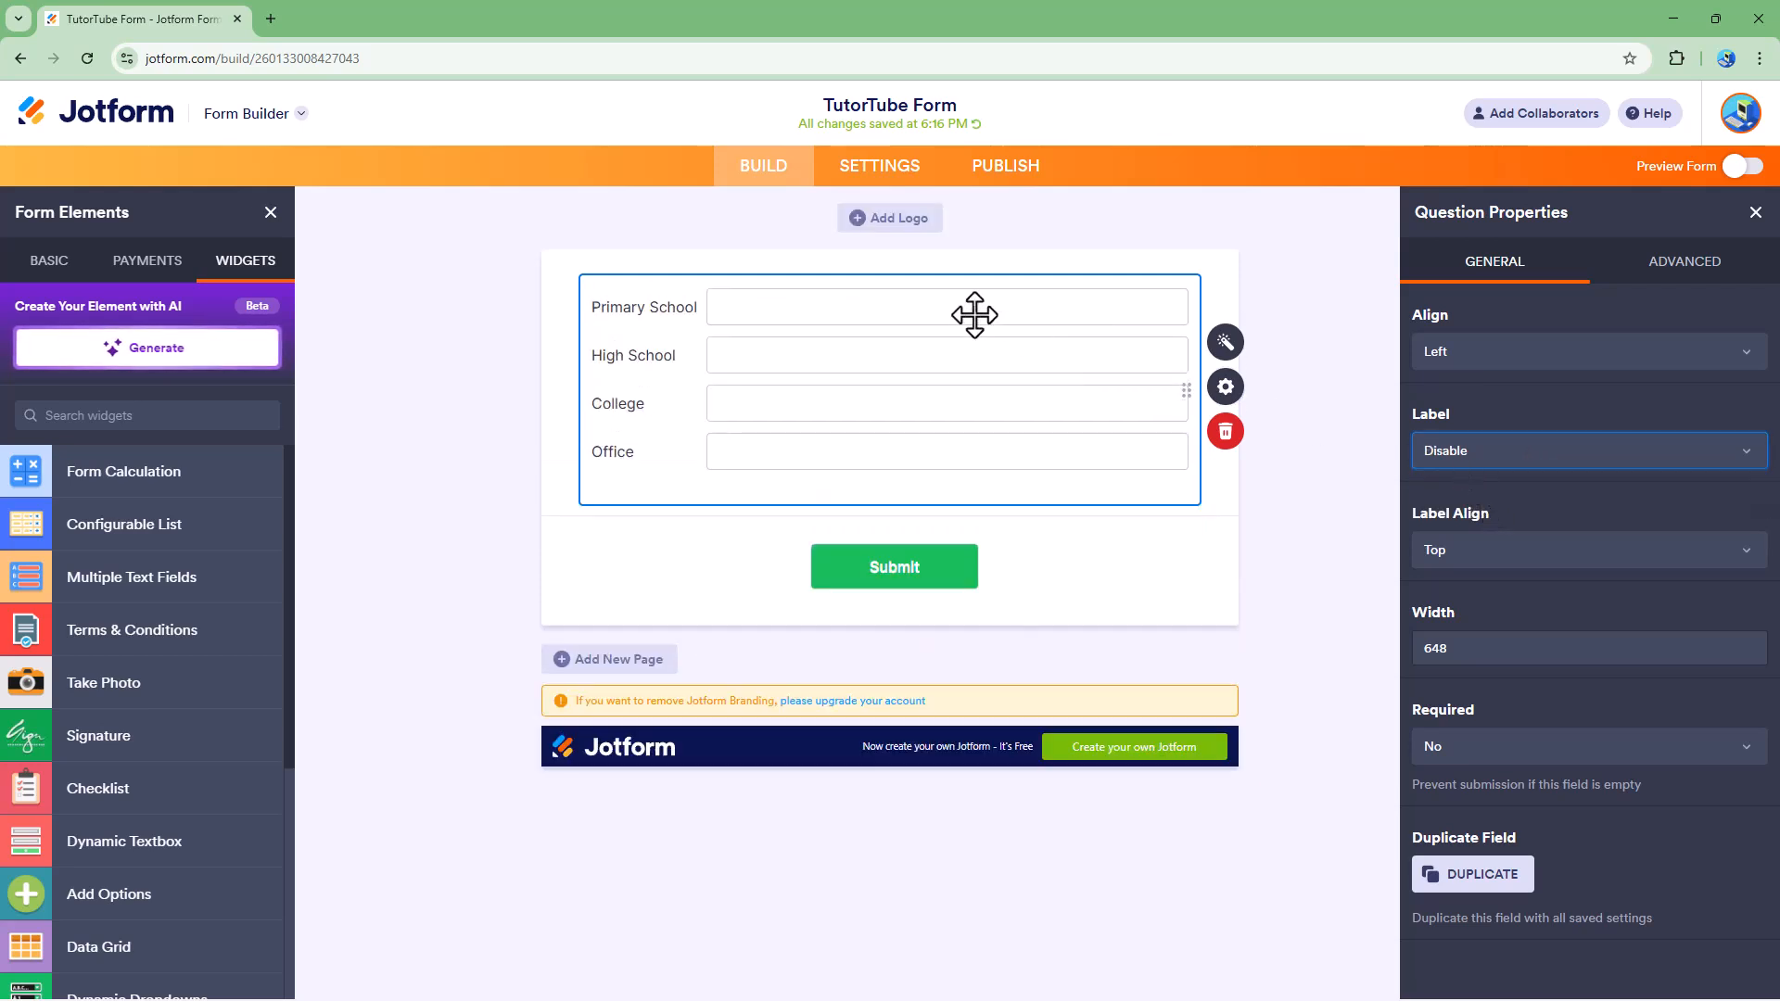
pyautogui.click(1467, 453)
pyautogui.click(1462, 493)
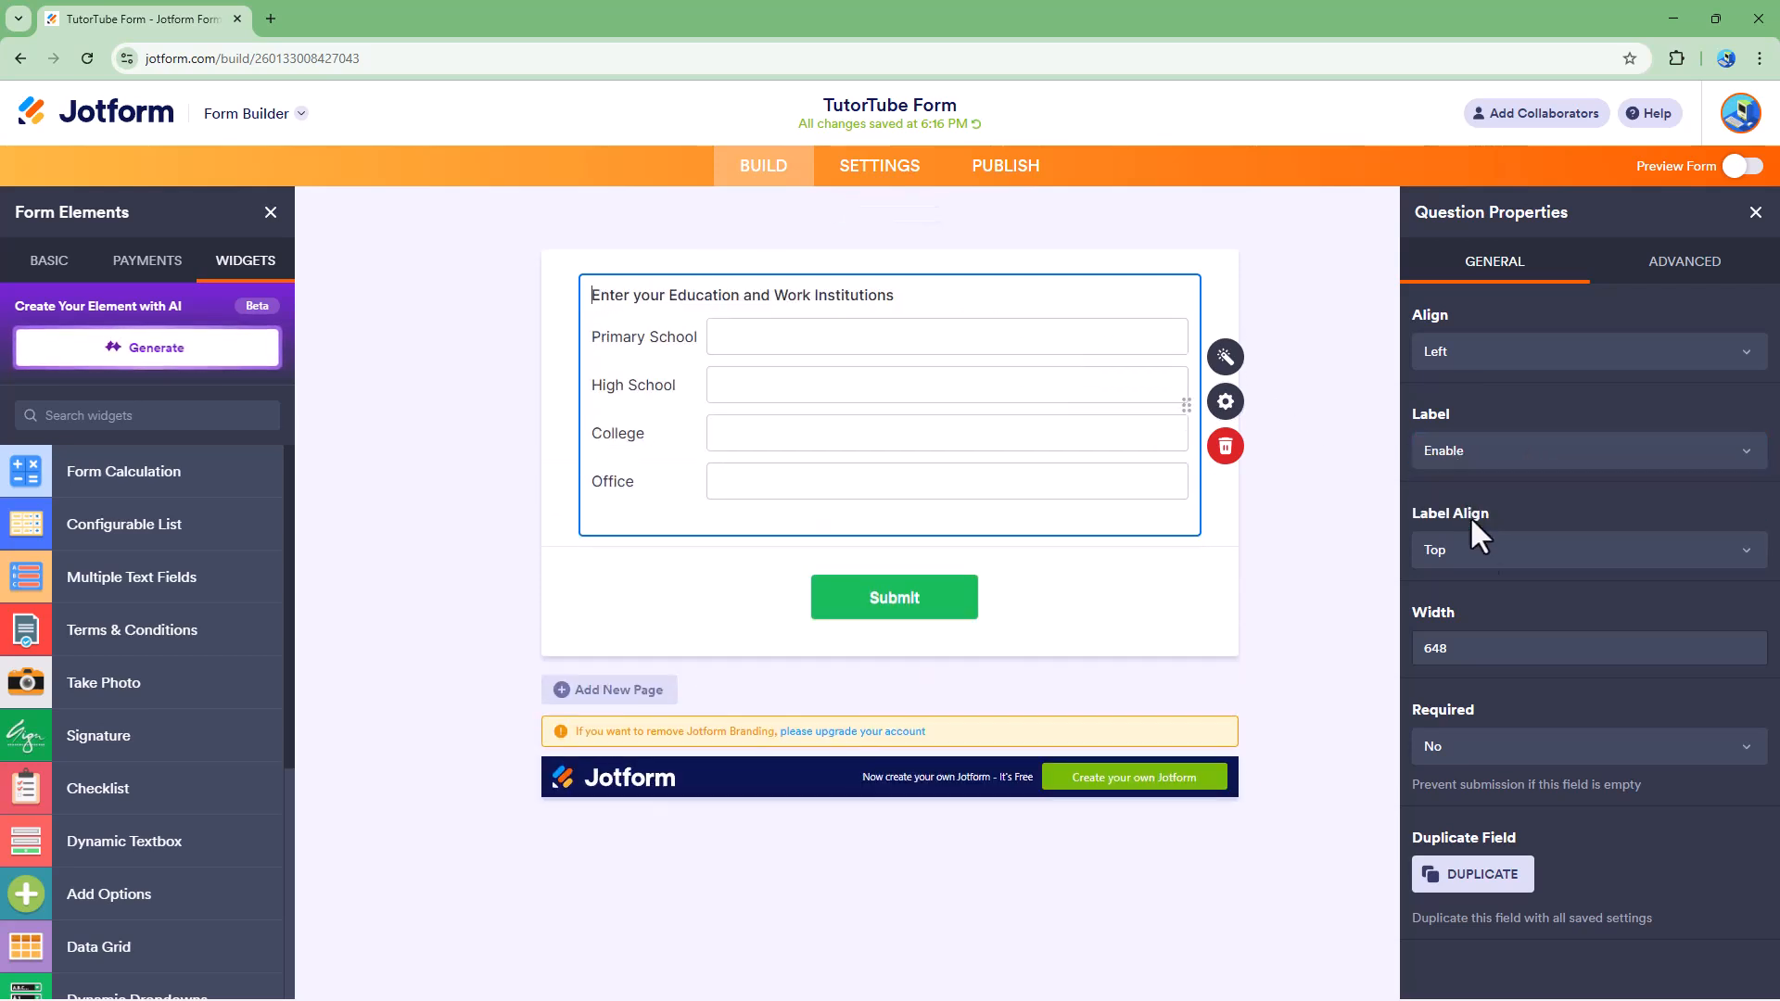
# Step: Try the Right and Left label alignments for the widget and return the label alignment to Top
pyautogui.click(1483, 549)
pyautogui.click(1478, 608)
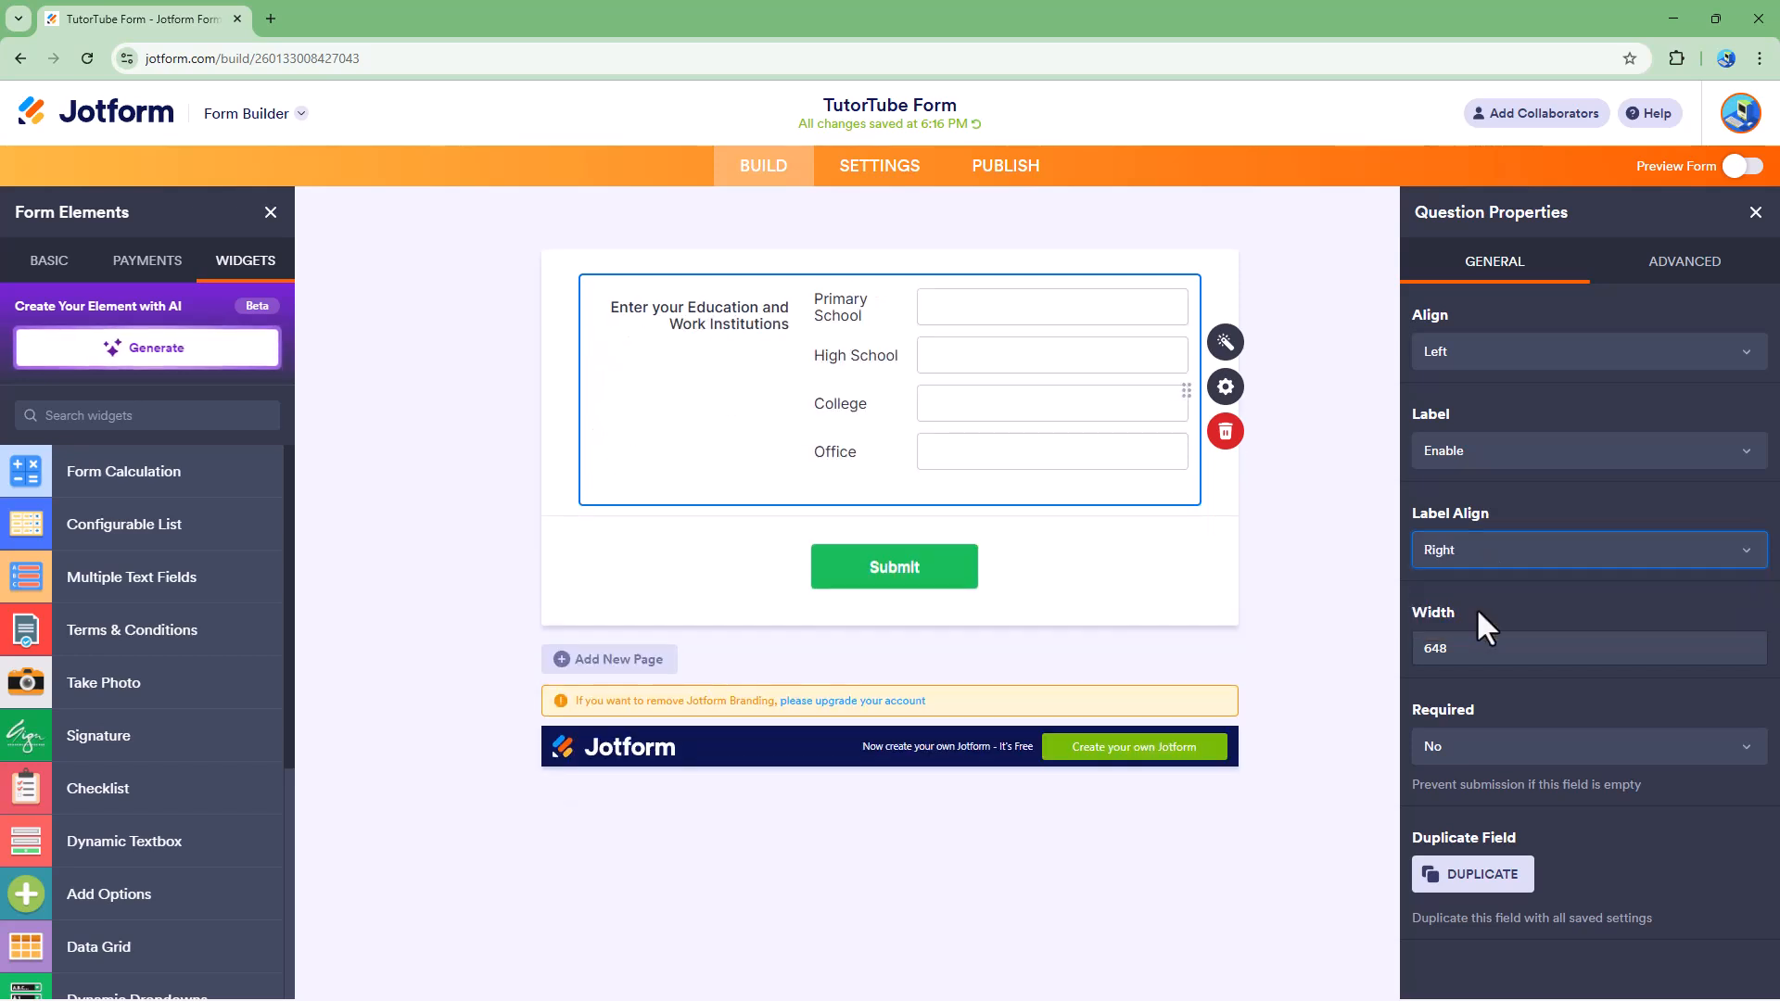
pyautogui.click(1451, 549)
pyautogui.click(1464, 617)
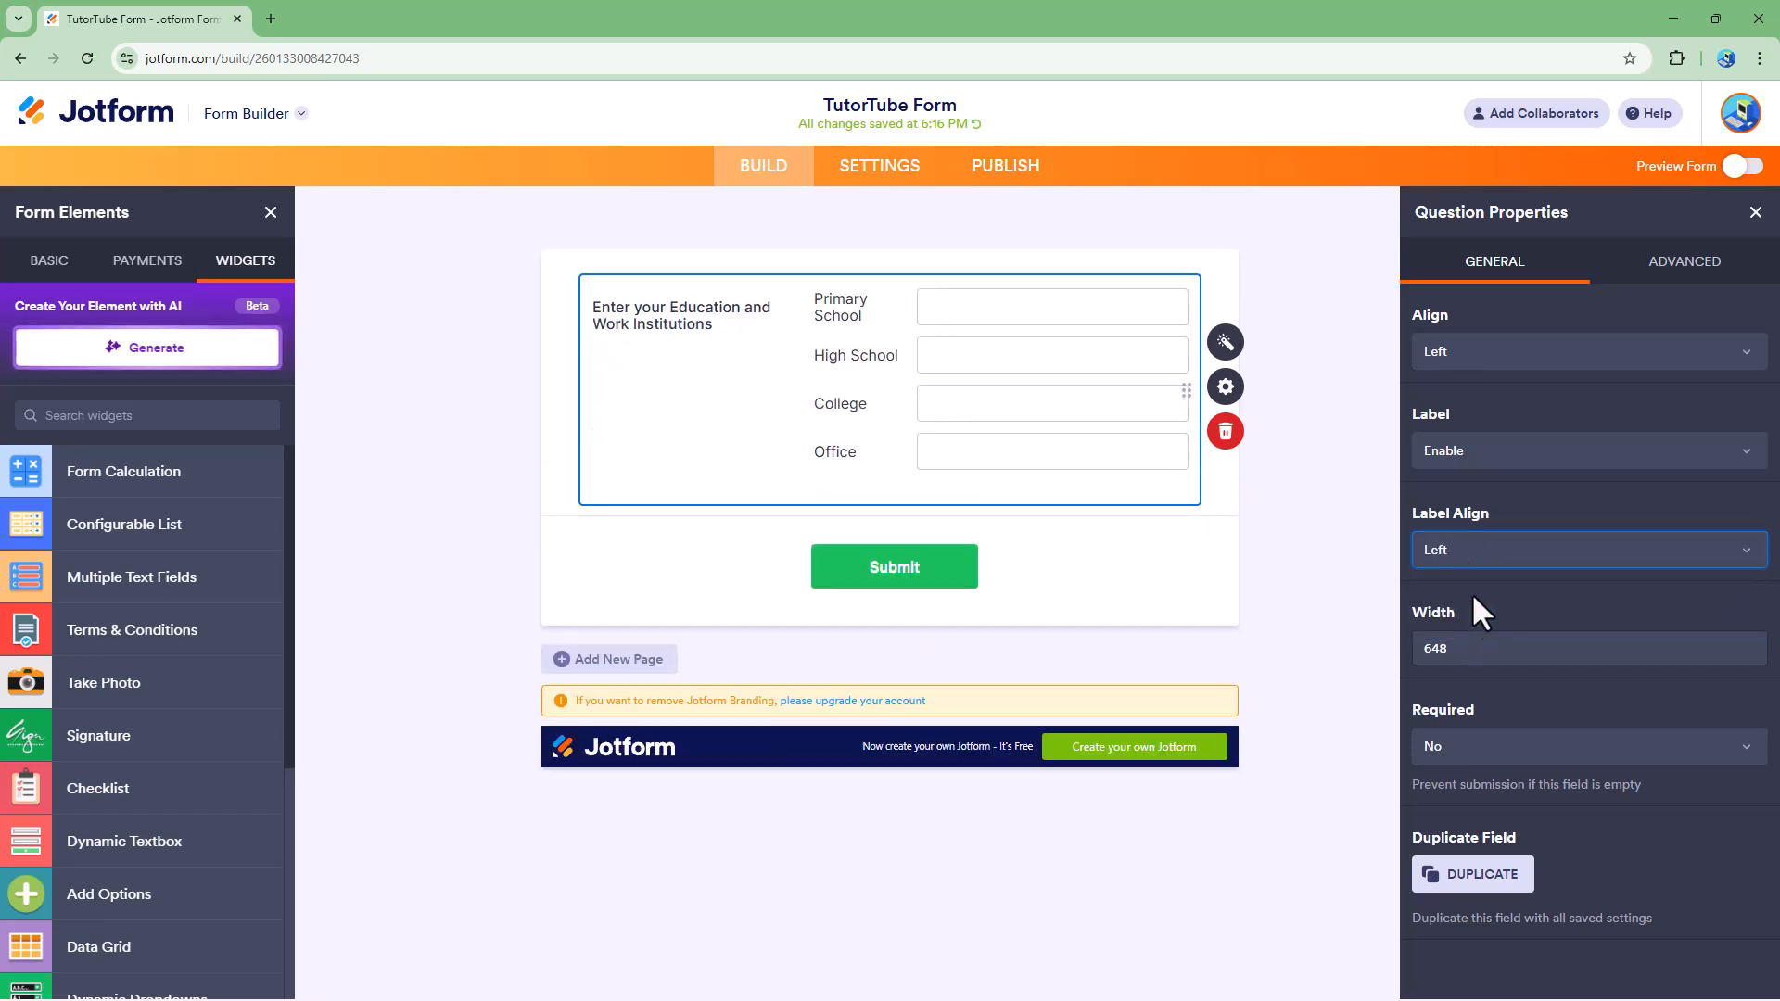
pyautogui.click(1486, 548)
pyautogui.click(1488, 593)
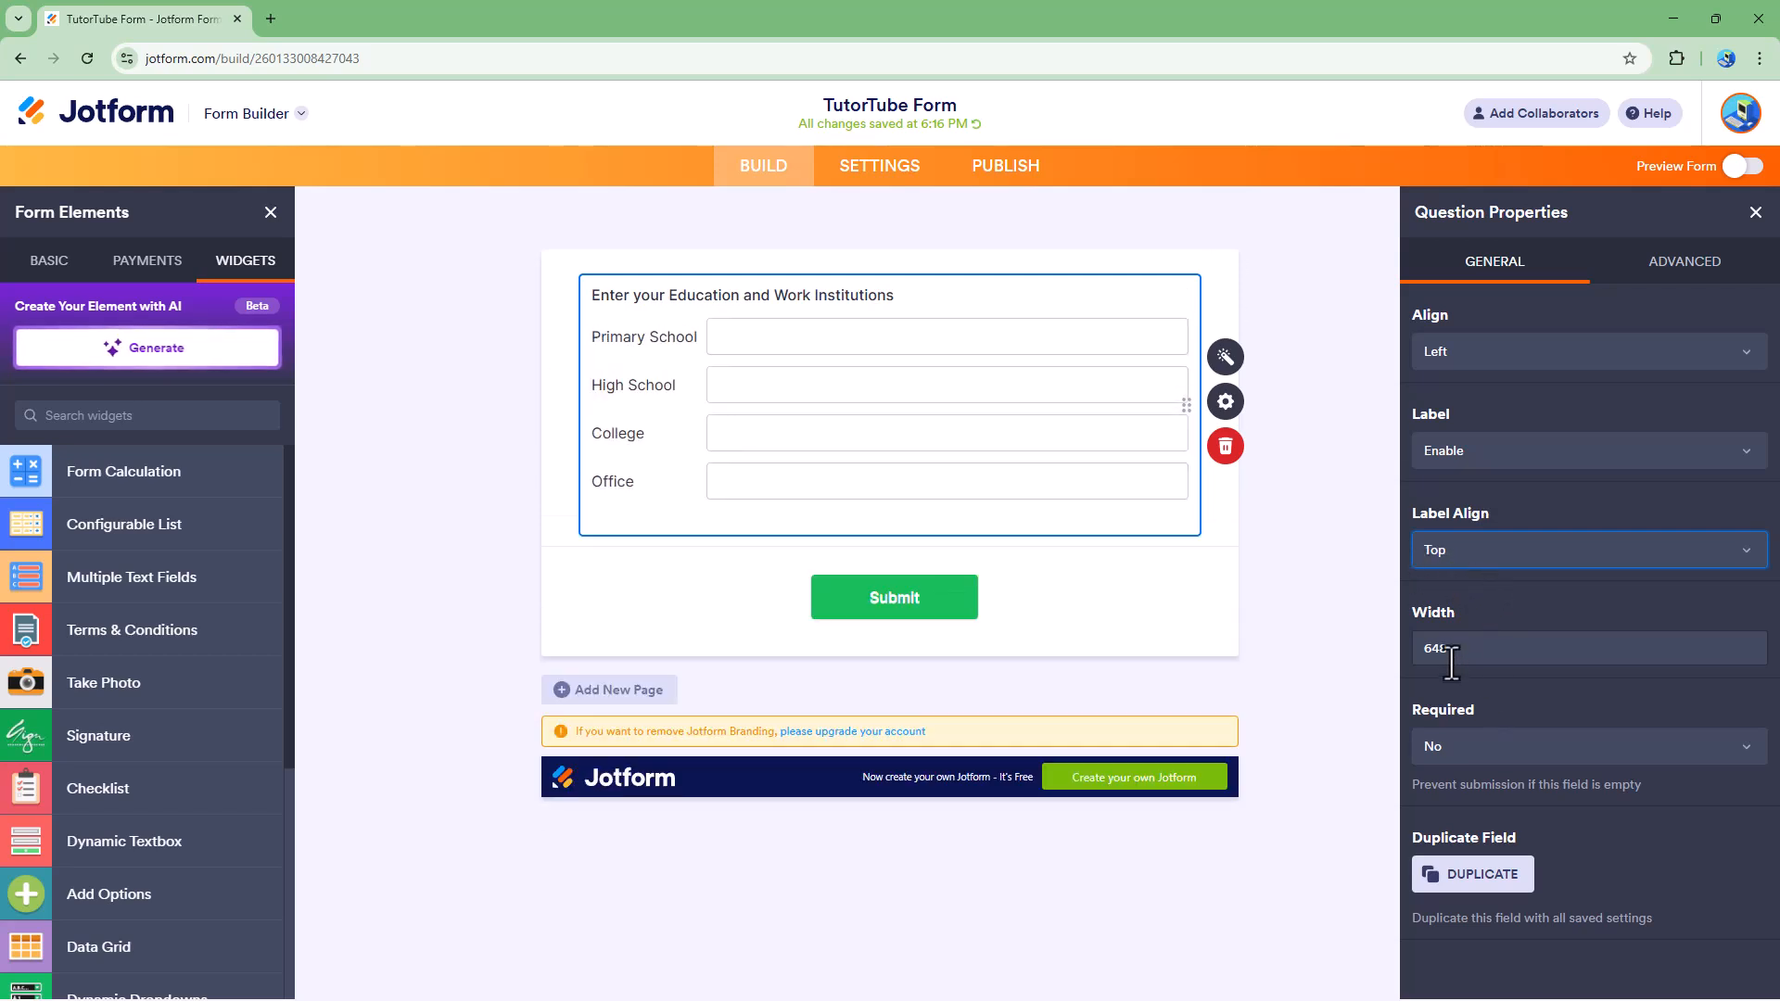
# Step: Set the width of the Multiple Text Fields widget to 500
pyautogui.doubleClick(1468, 648)
pyautogui.write('5000')
pyautogui.press('BackSpace')
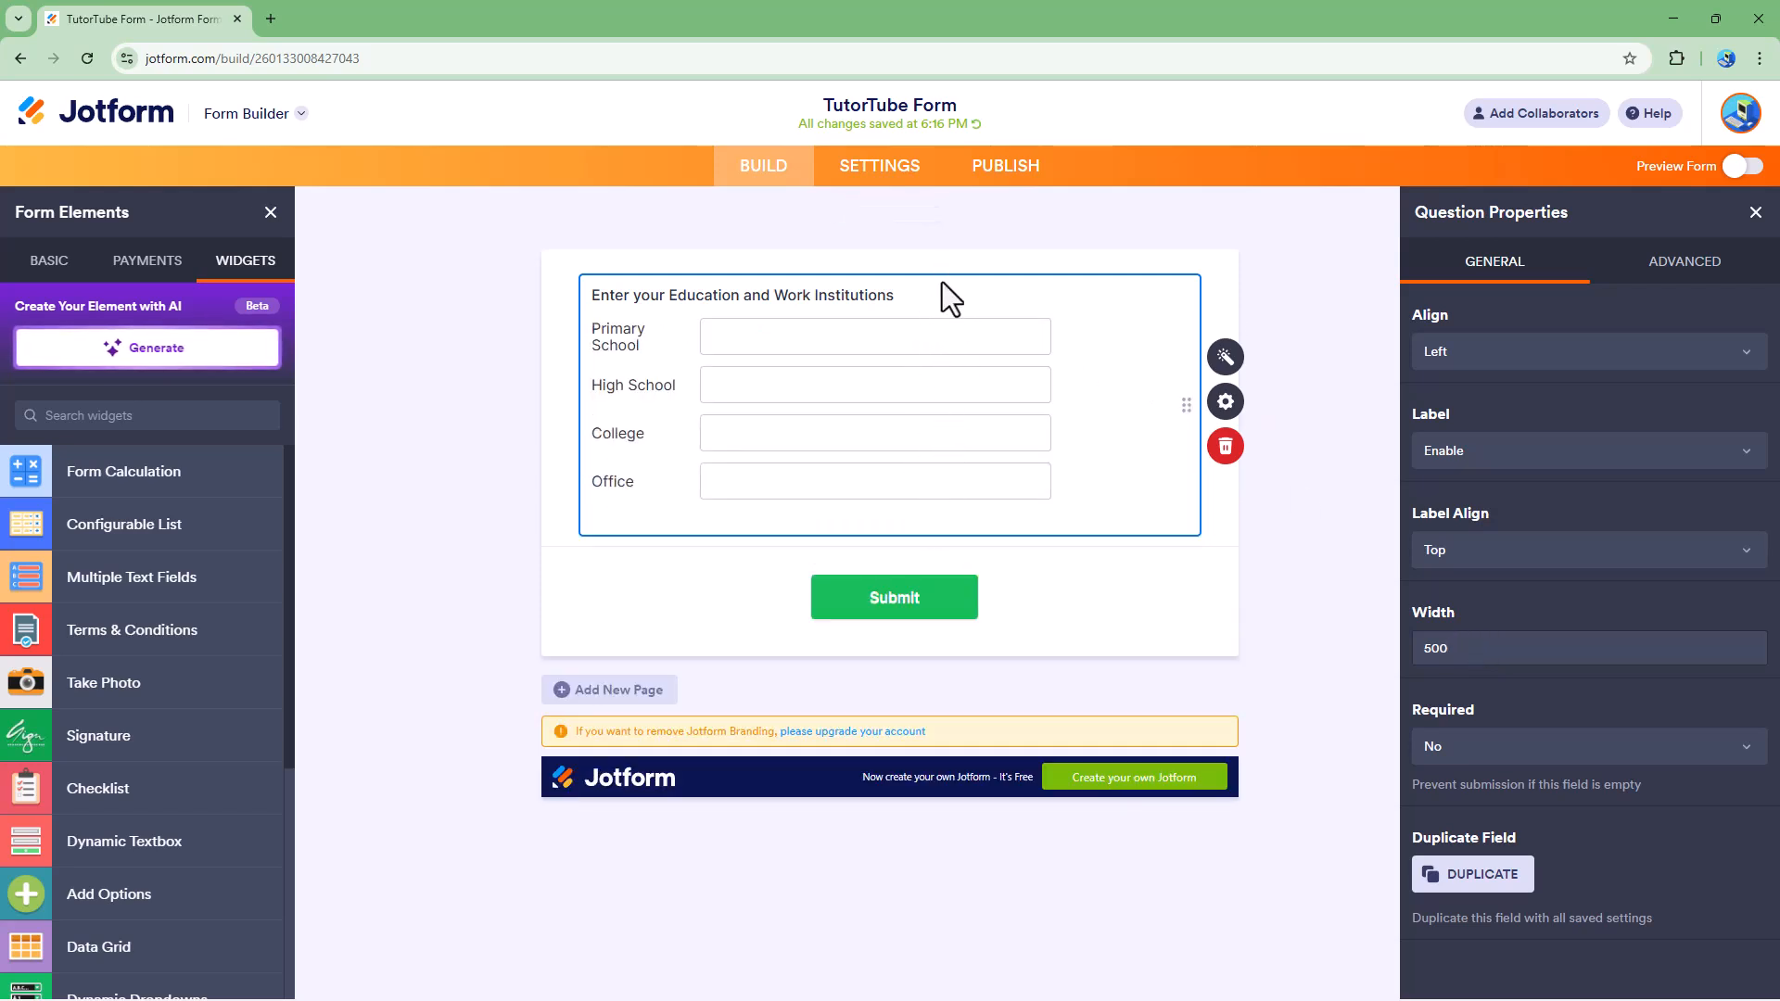
# Step: Try the Yes option of the widget's Required setting and return it to No
pyautogui.click(1470, 740)
pyautogui.click(1473, 799)
pyautogui.click(1470, 751)
pyautogui.click(1468, 782)
# Step: Duplicate the Multiple Text Fields widget with its saved settings and delete the copy from the form
pyautogui.click(1475, 885)
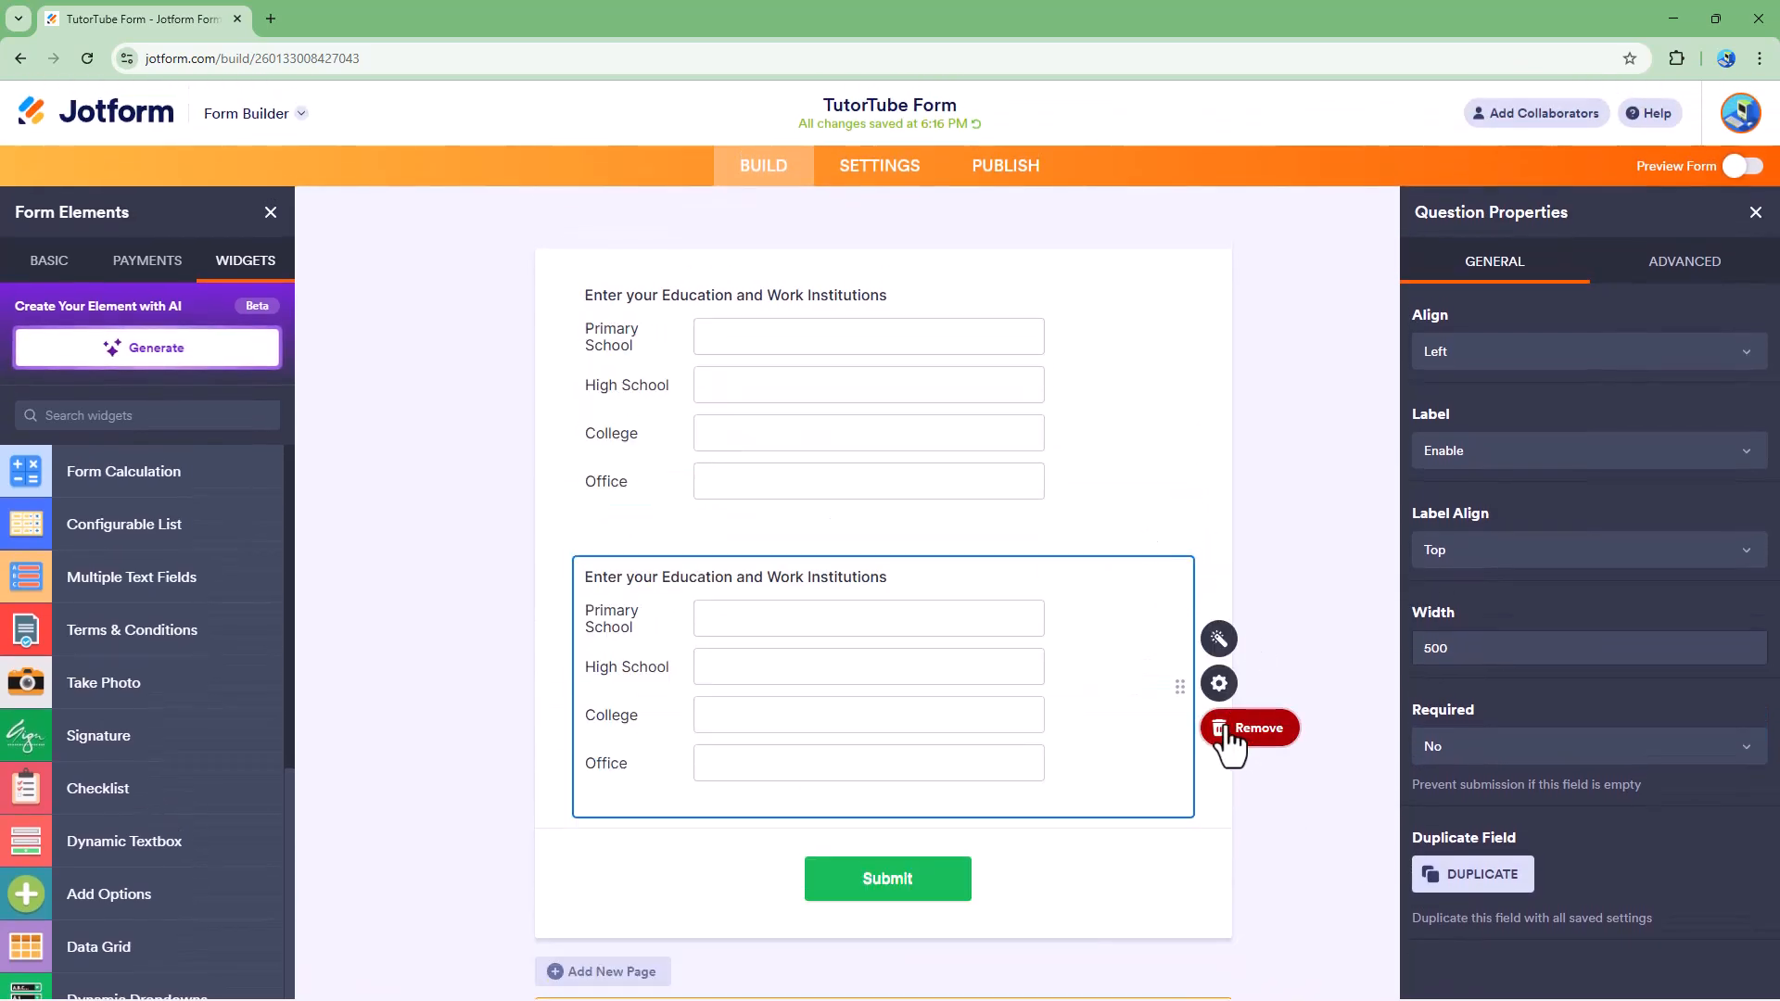
pyautogui.click(1225, 729)
pyautogui.click(1063, 685)
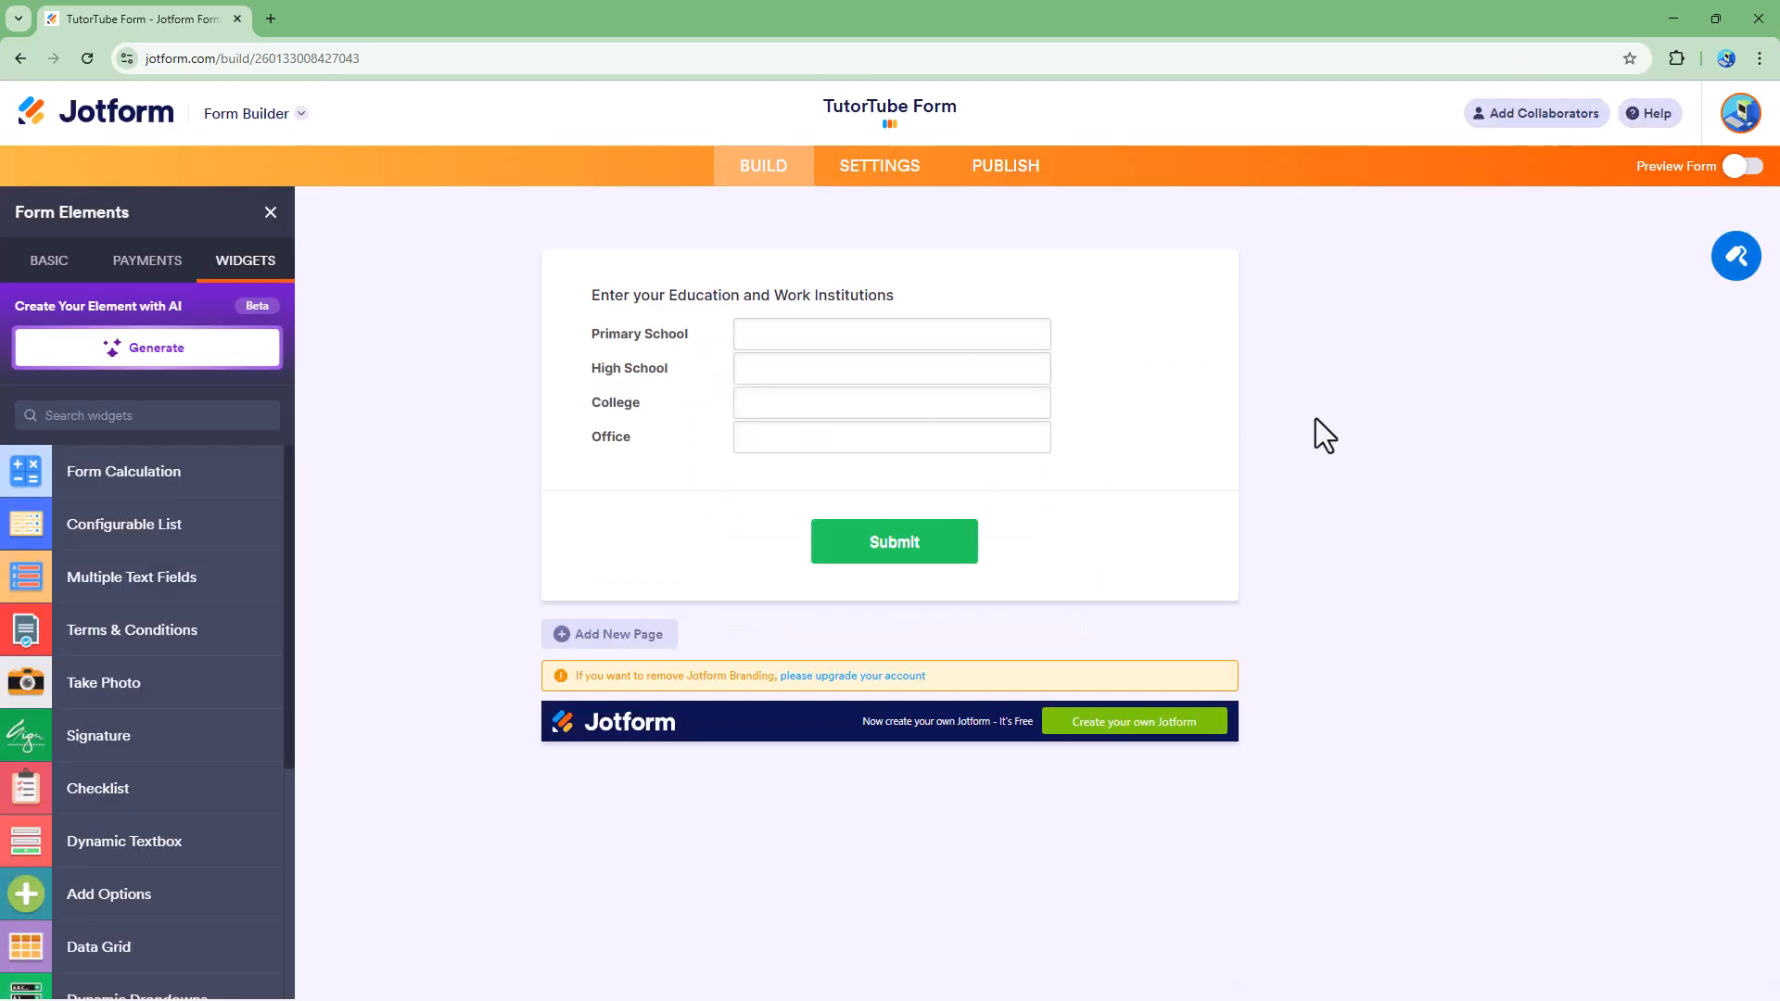
# Step: Change the widget name to "Education and Work" in the widget's advanced question properties
pyautogui.click(1094, 375)
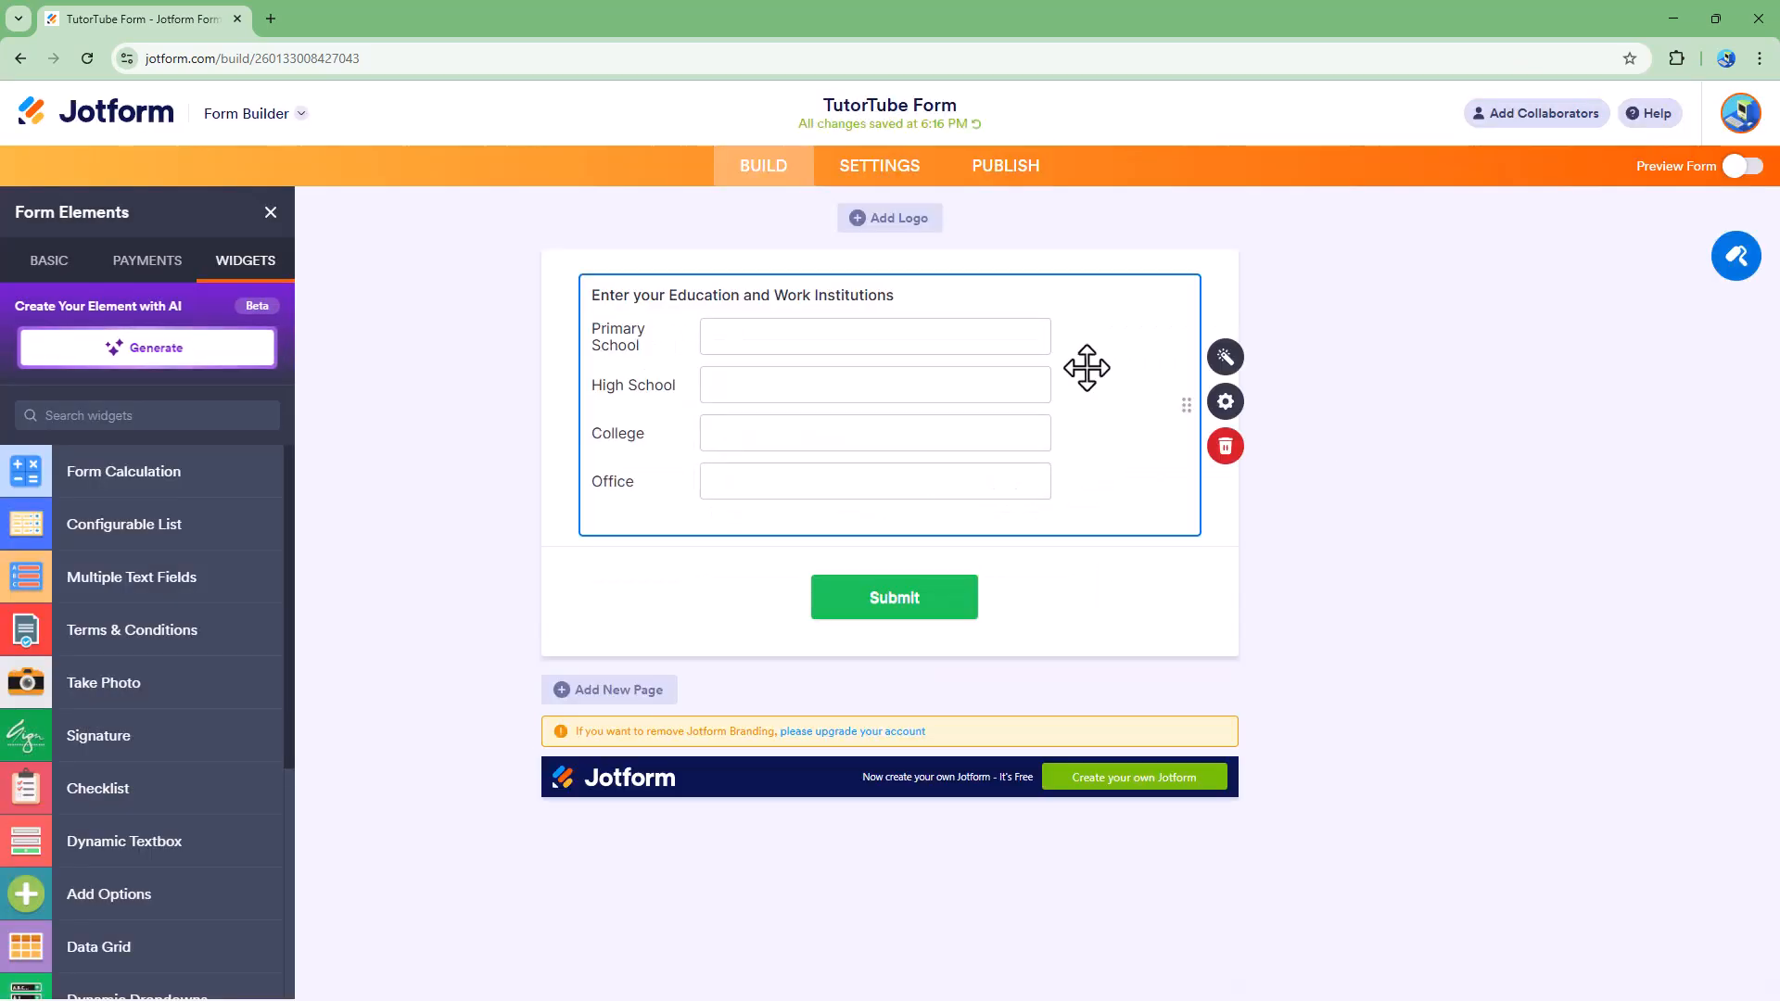
pyautogui.click(1225, 401)
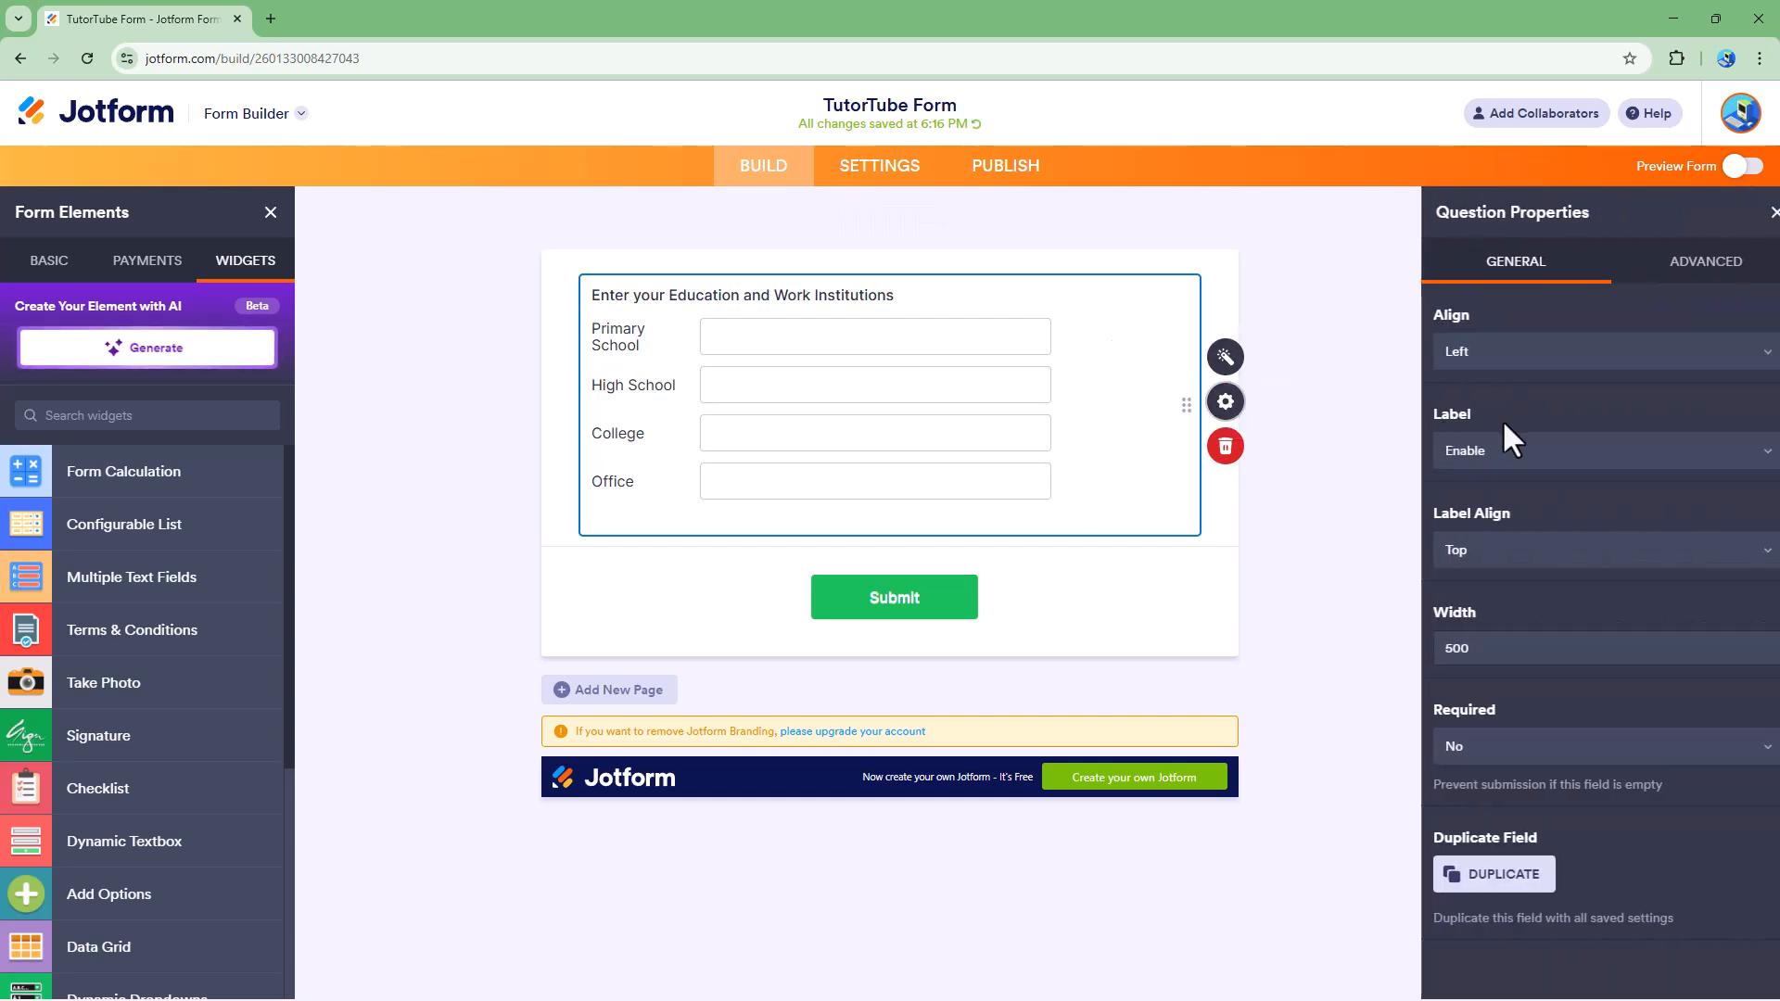
pyautogui.click(1675, 279)
pyautogui.click(1609, 348)
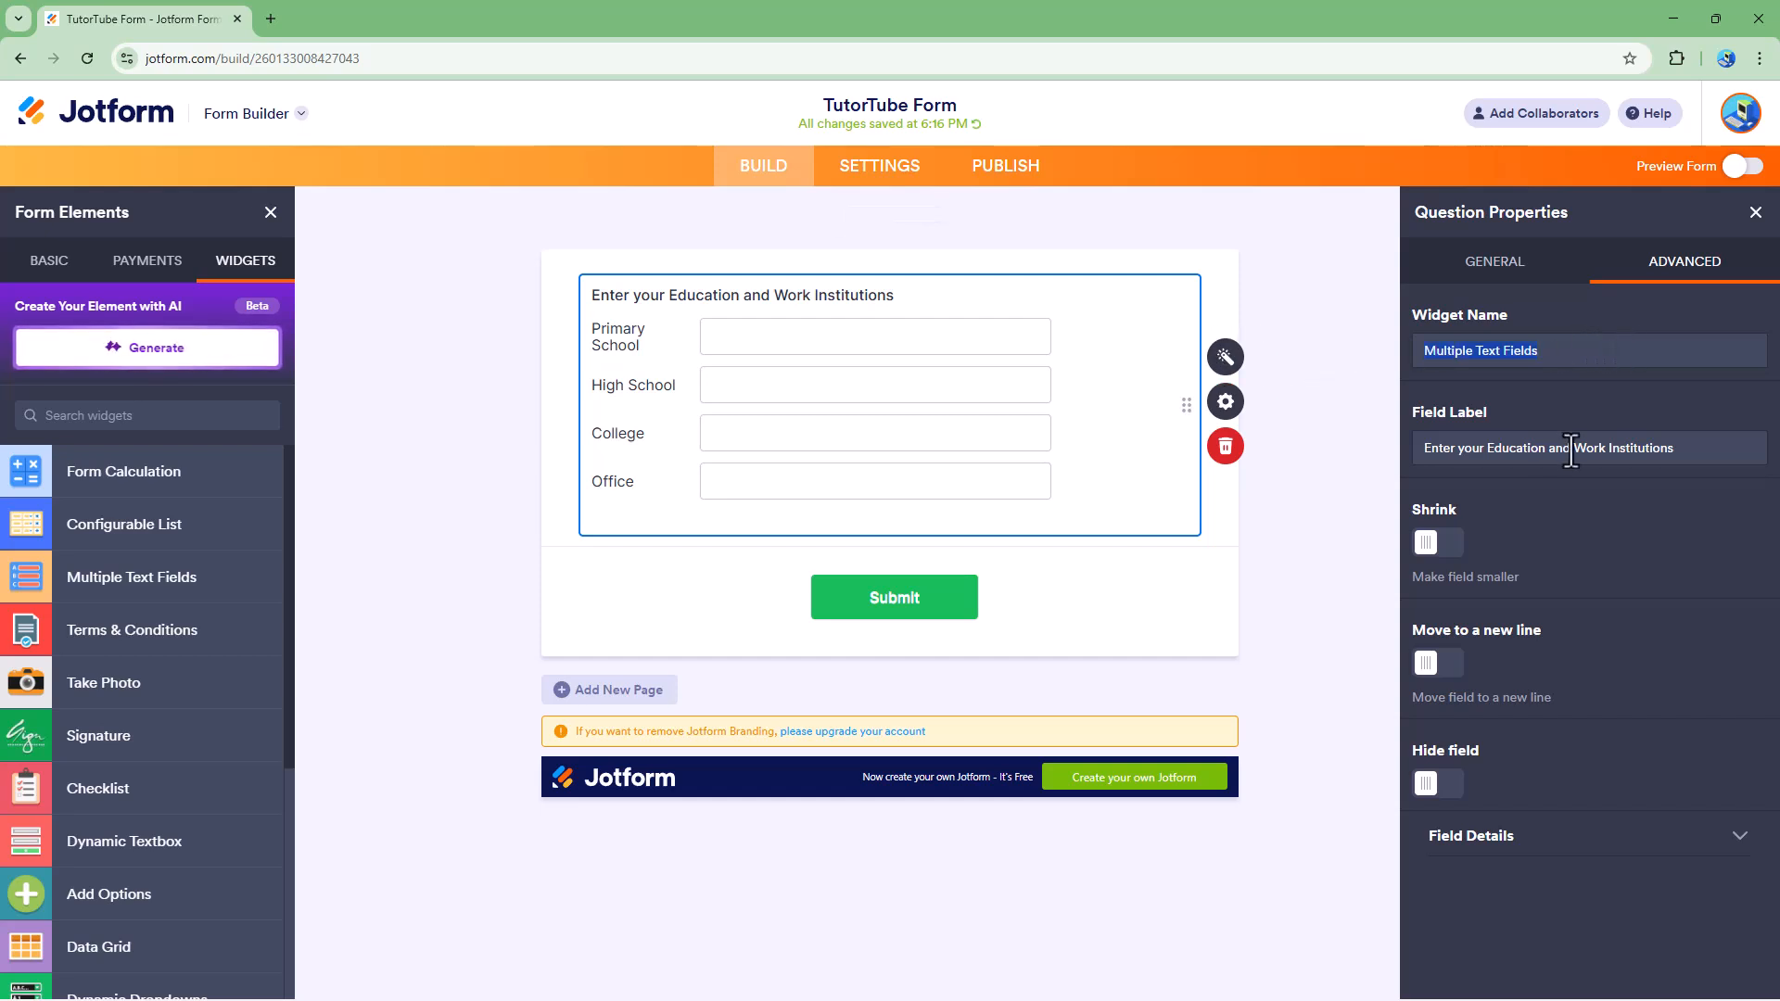
pyautogui.write('Education and Work')
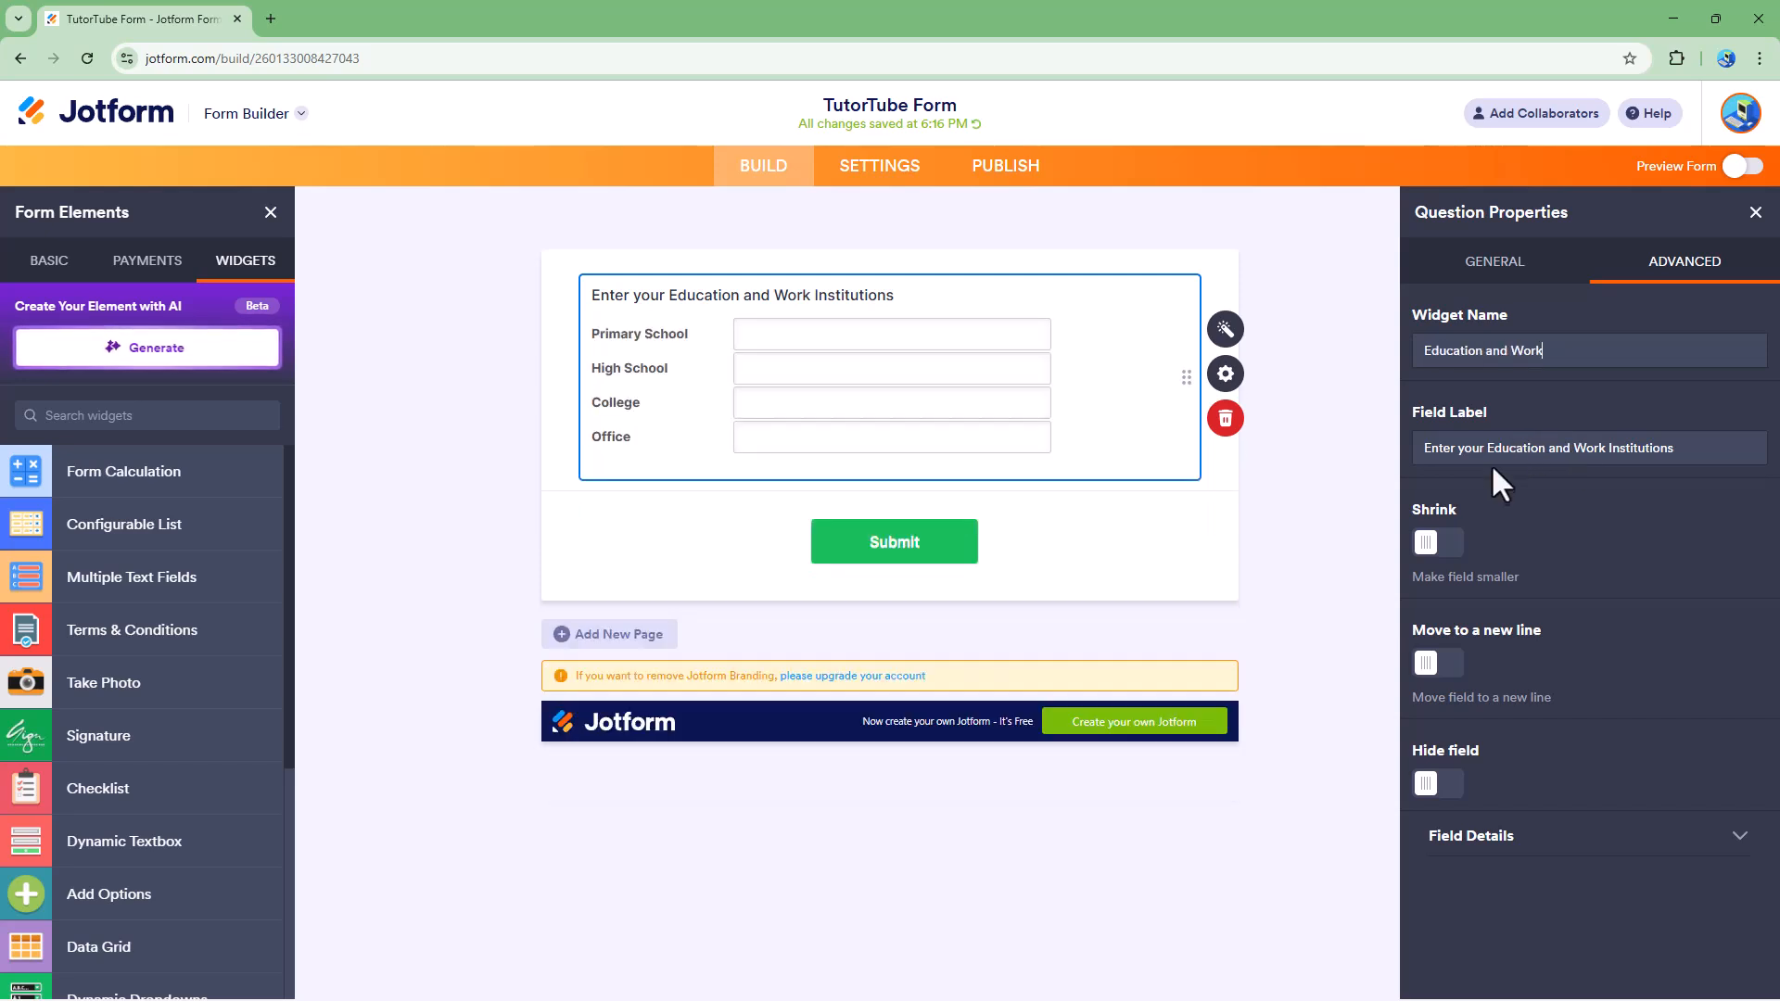
# Step: Set the widget's field label to "Enter your Education and Work Details"
pyautogui.click(1474, 454)
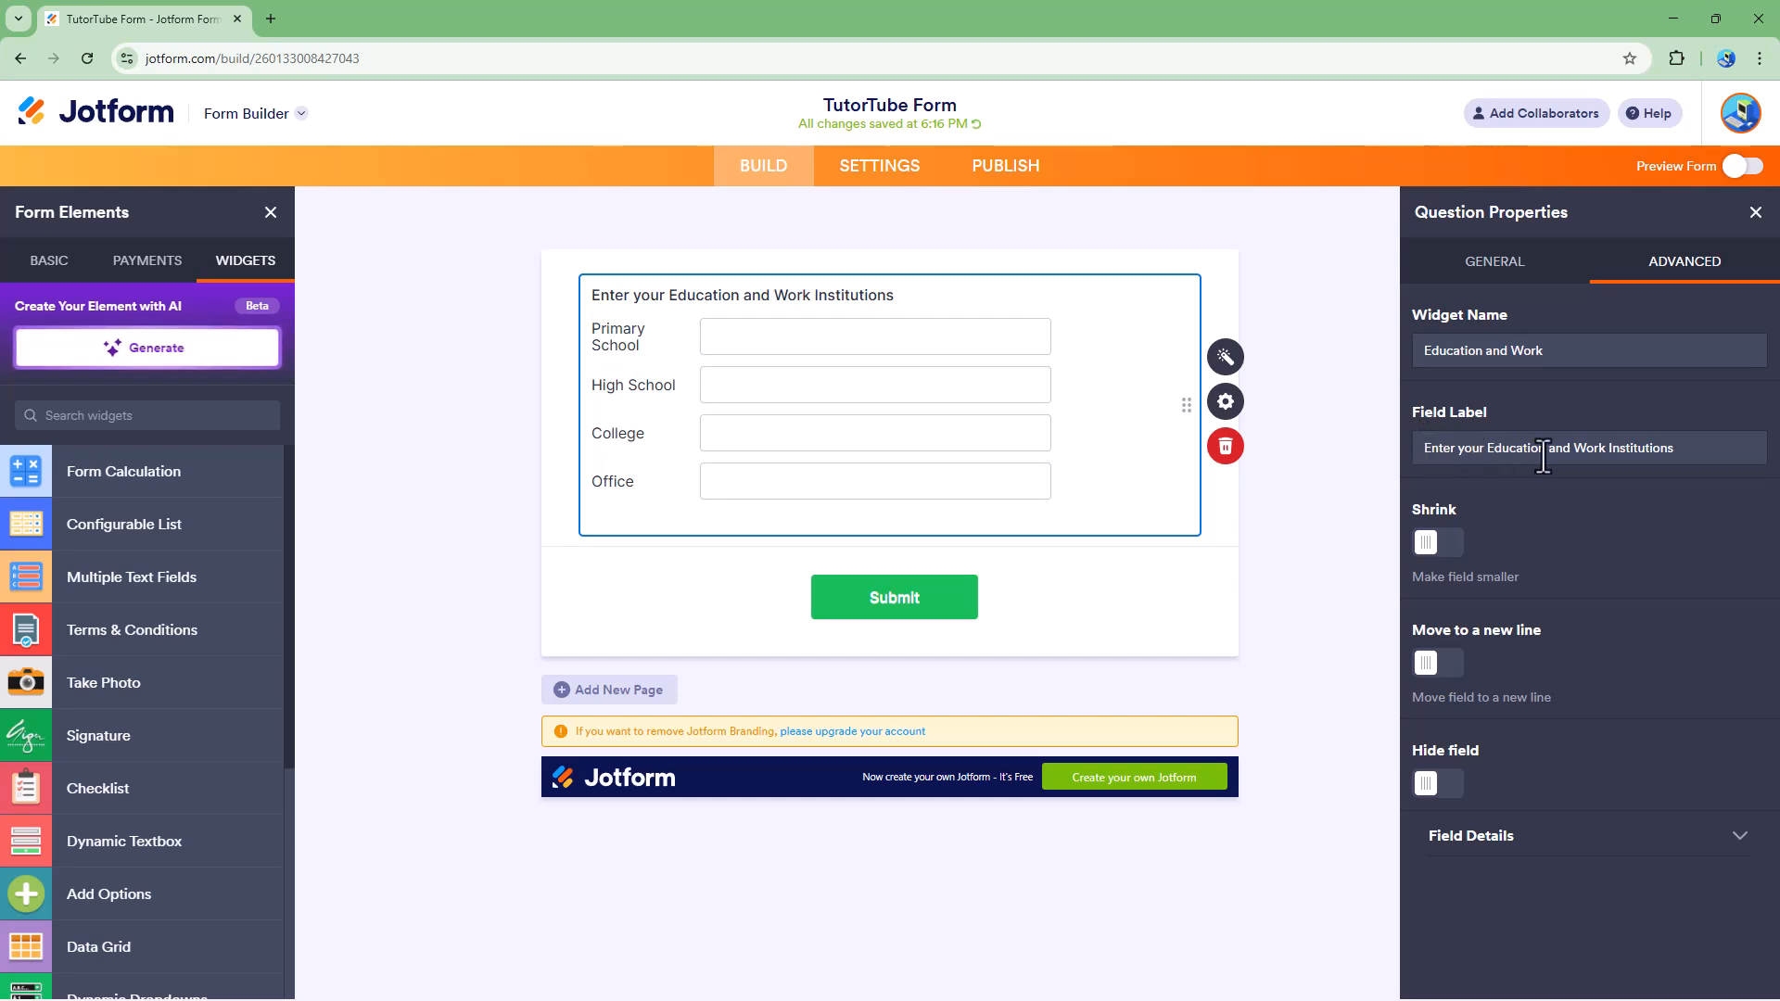
pyautogui.moveTo(1691, 450); pyautogui.dragTo(1352, 436)
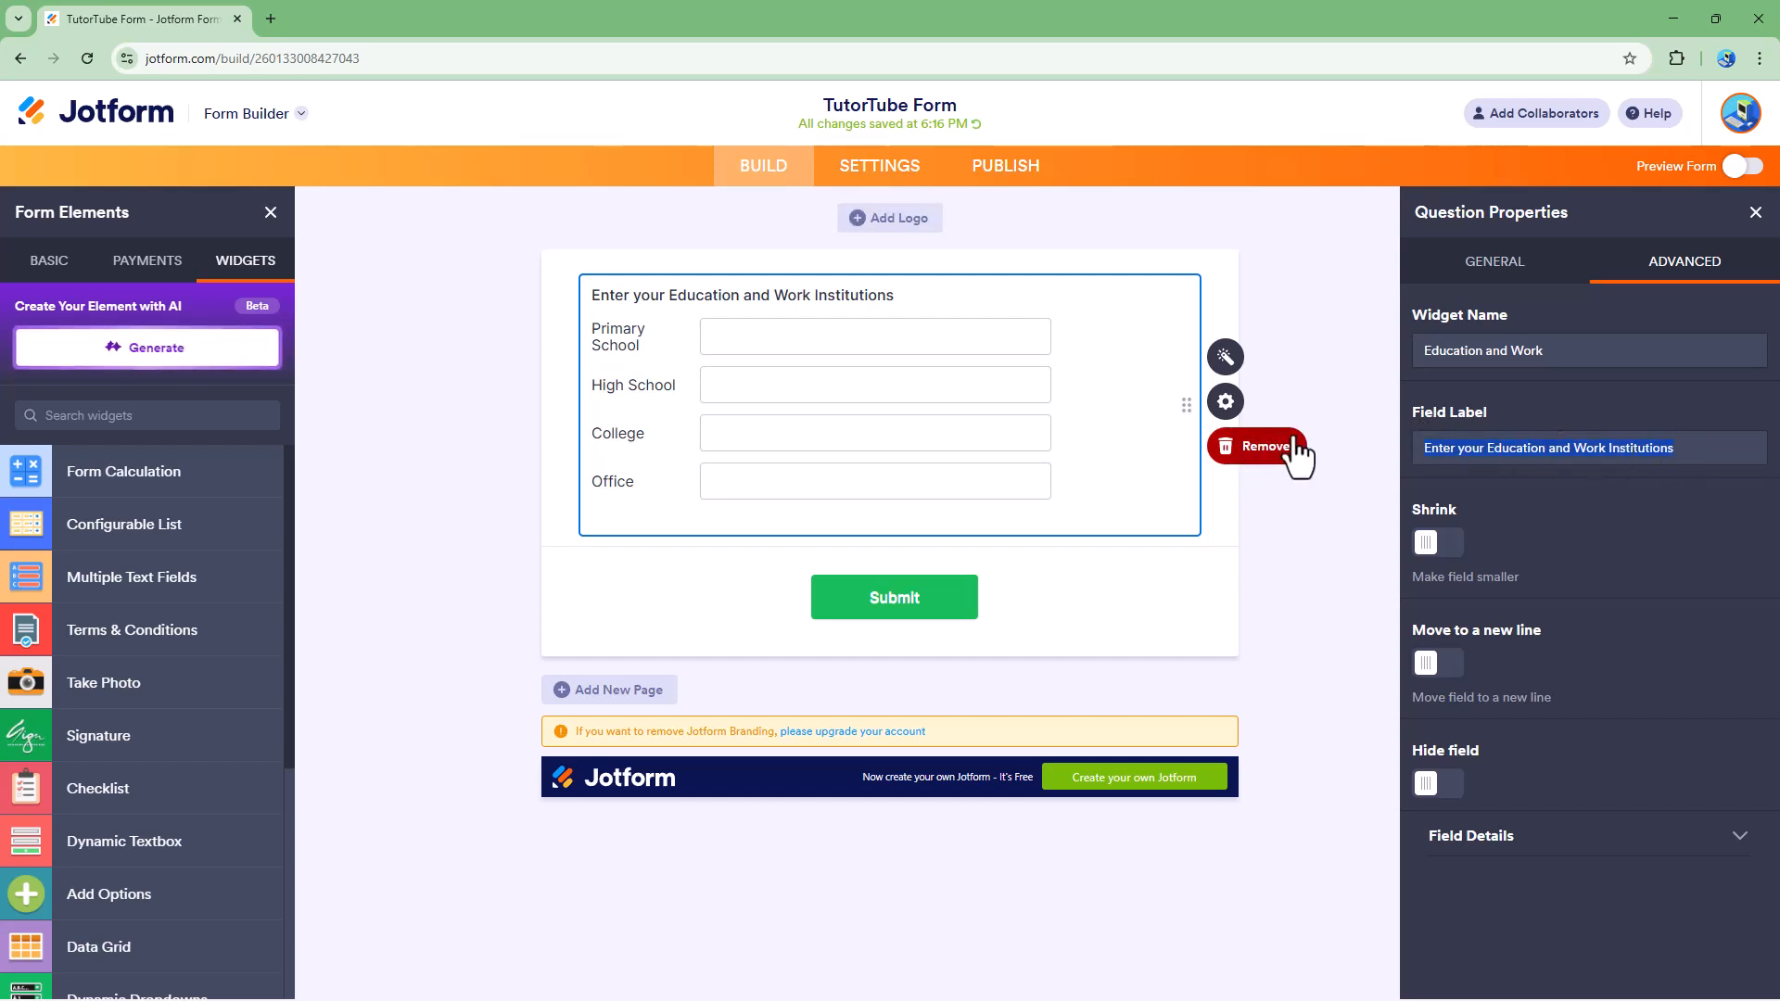
pyautogui.write('En')
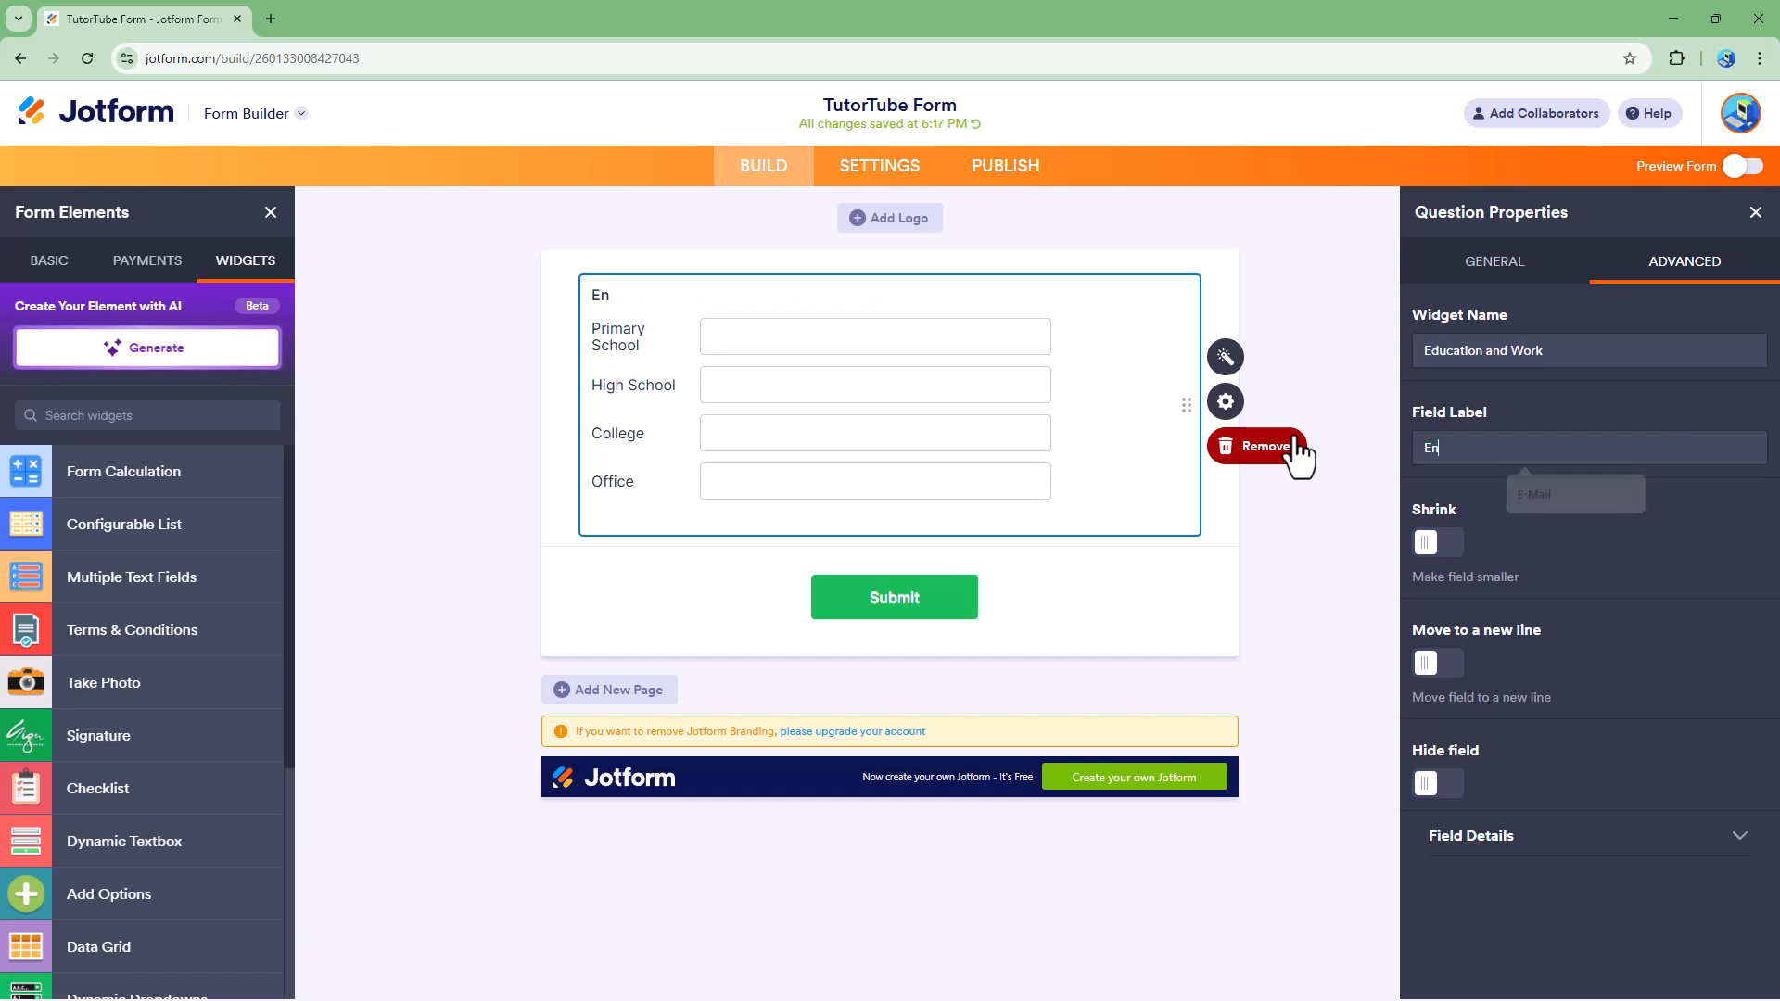
pyautogui.write('ter your Education')
pyautogui.press('BackSpace')
pyautogui.press('BackSpace')
pyautogui.write('d Wpo')
pyautogui.press('BackSpace')
pyautogui.write('ork Details')
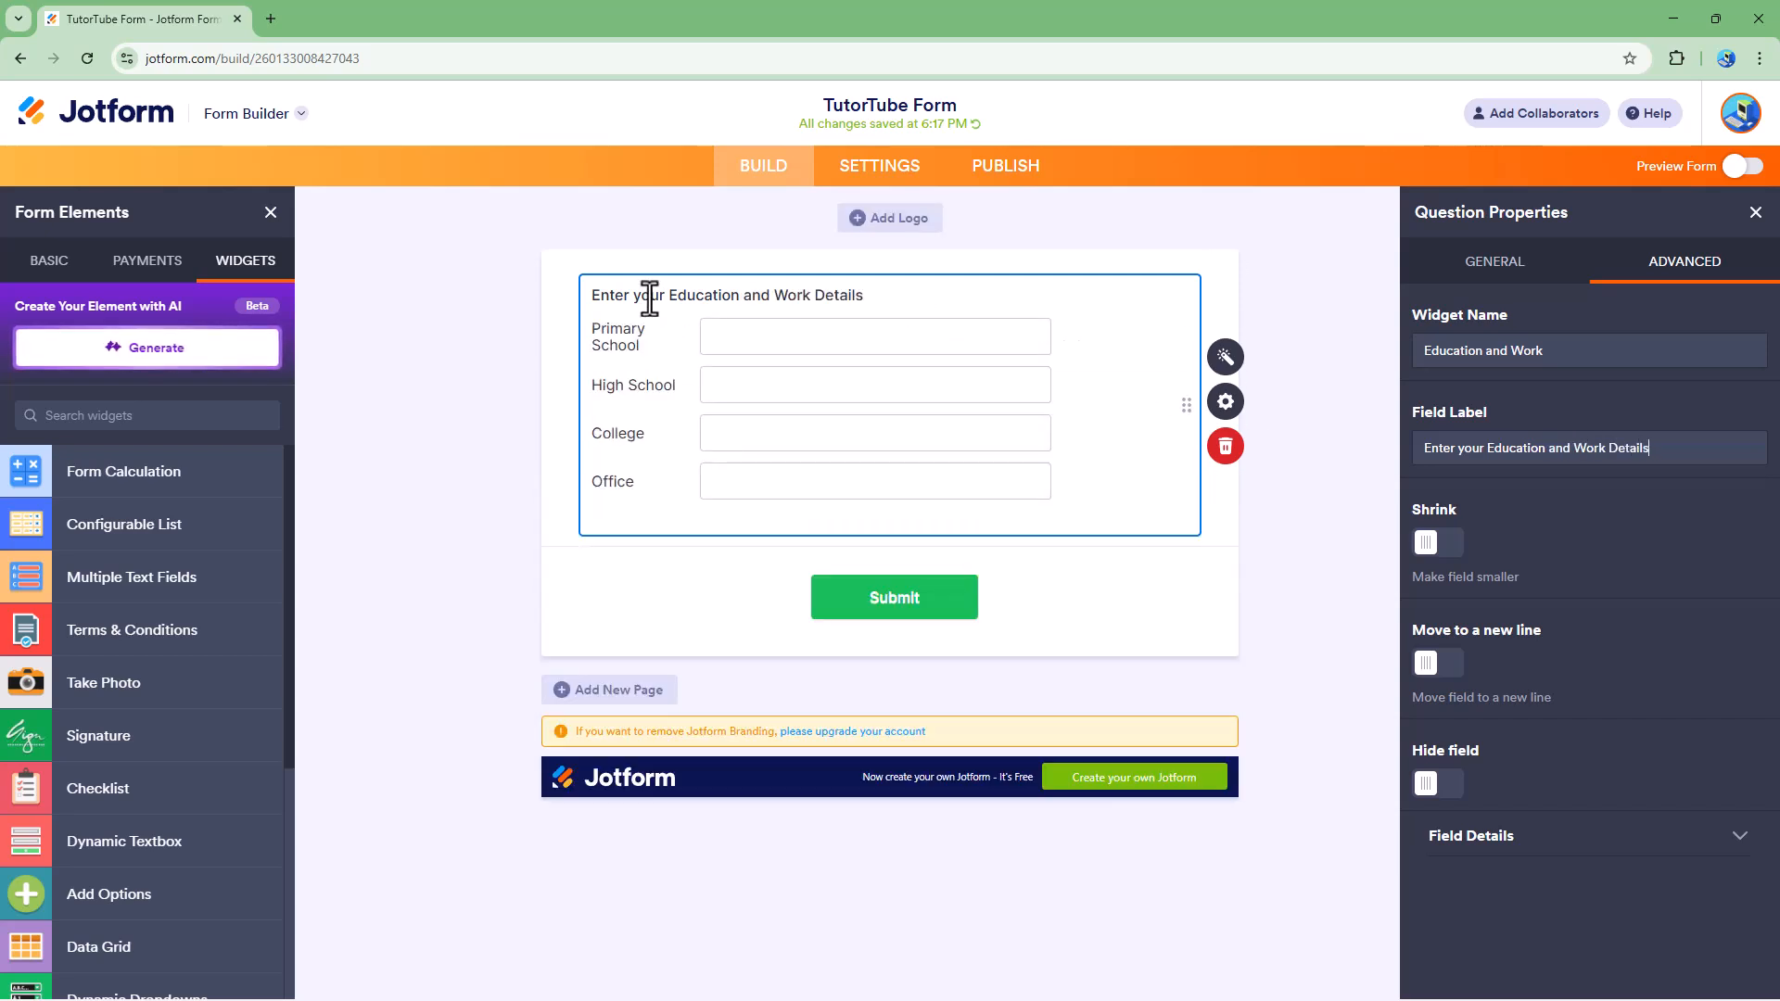
# Step: Try the Shrink option on and off, then enable both Move to a new line and Shrink for the widget
pyautogui.click(1438, 545)
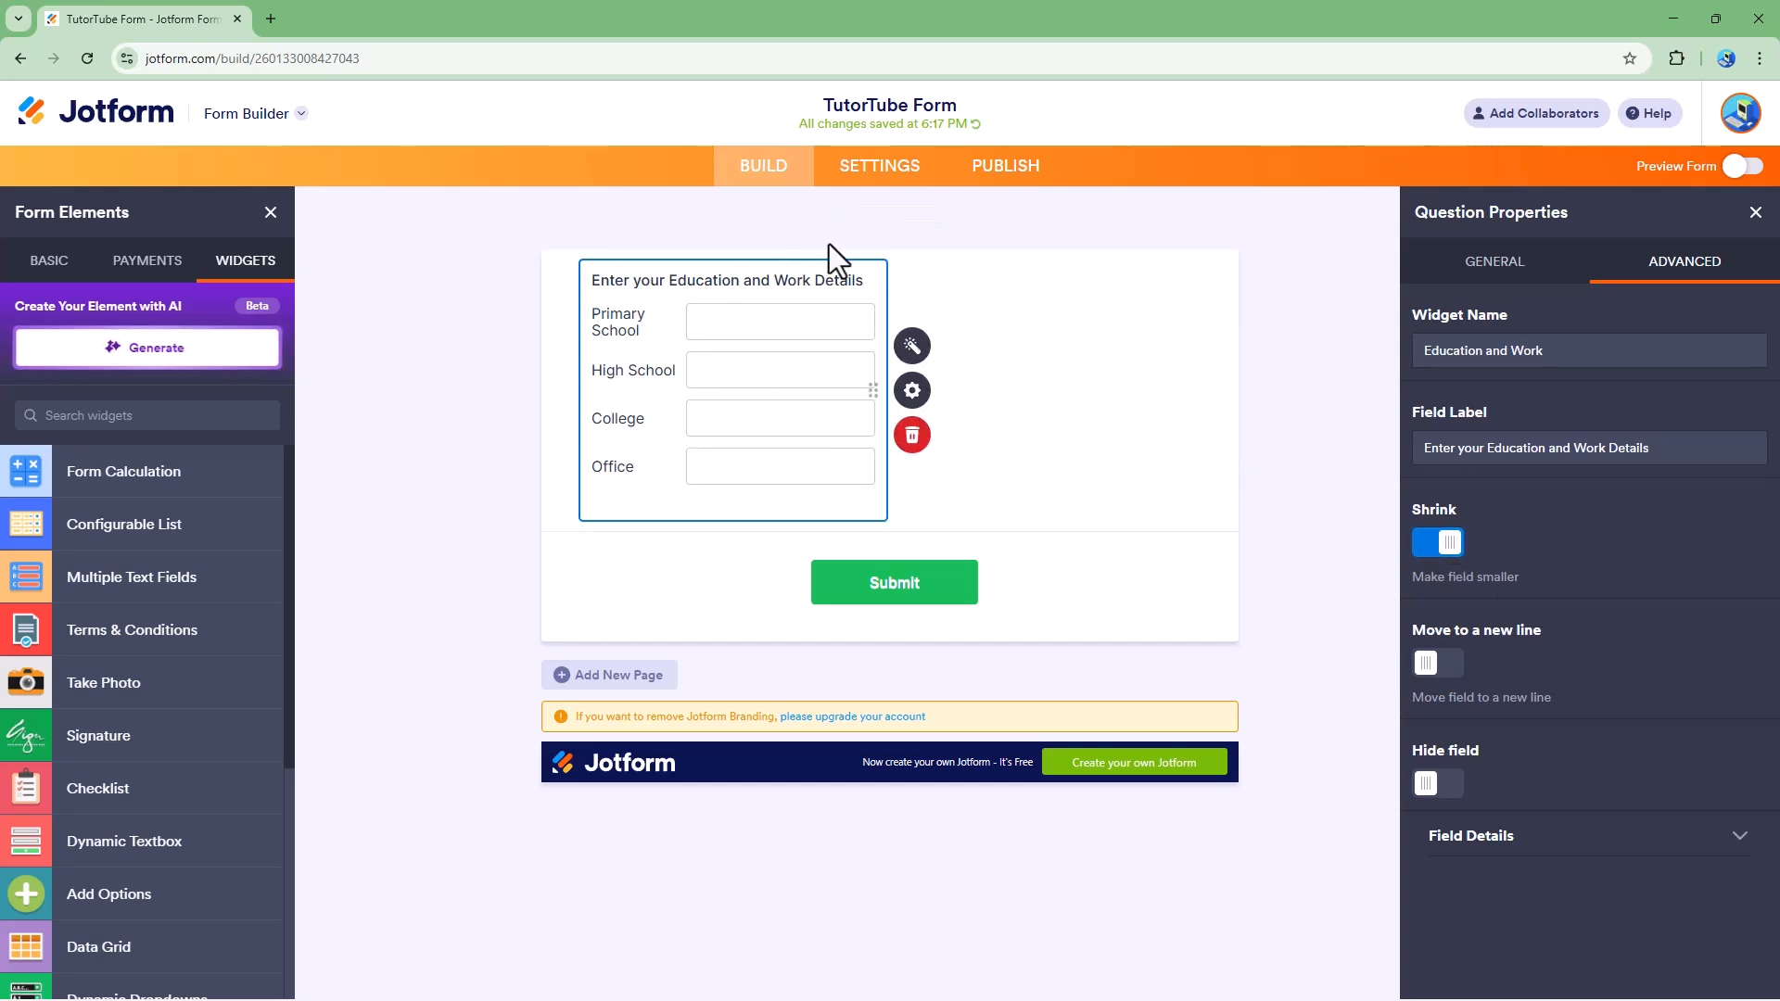
pyautogui.click(1428, 546)
pyautogui.click(1438, 664)
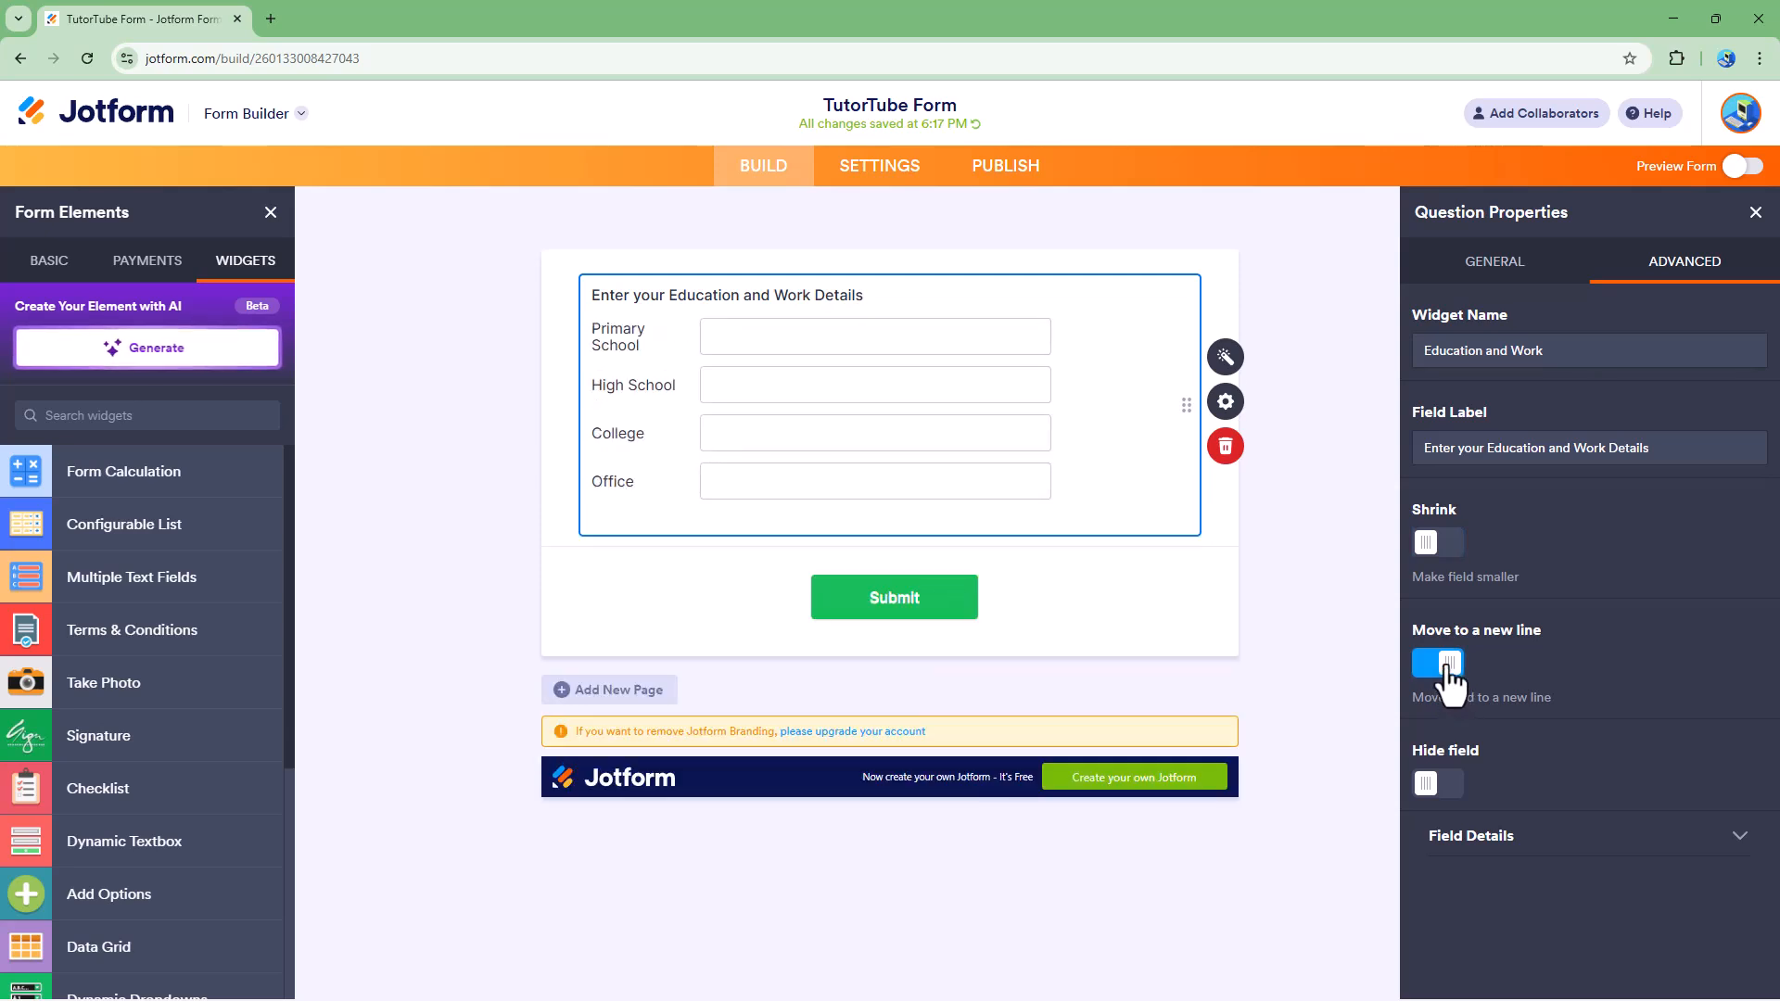
pyautogui.click(1443, 547)
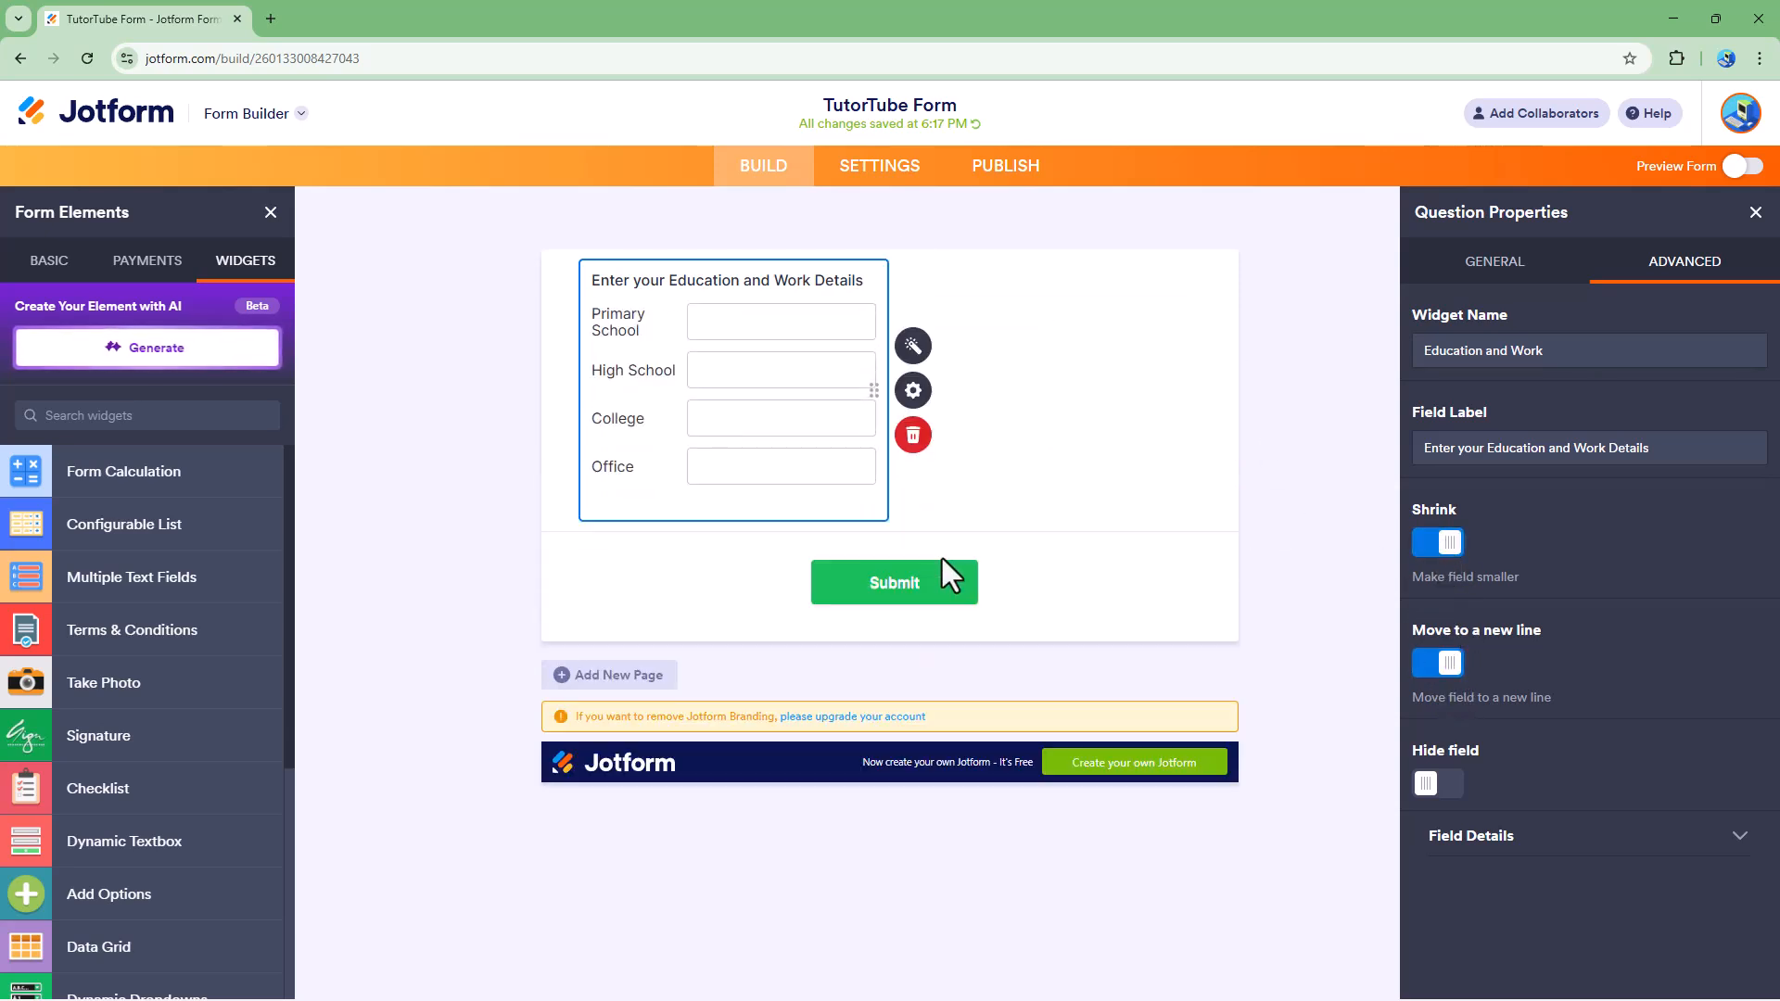
# Step: Duplicate the shrunken widget and disable Move to a new line for the original
pyautogui.click(1476, 263)
pyautogui.click(1470, 871)
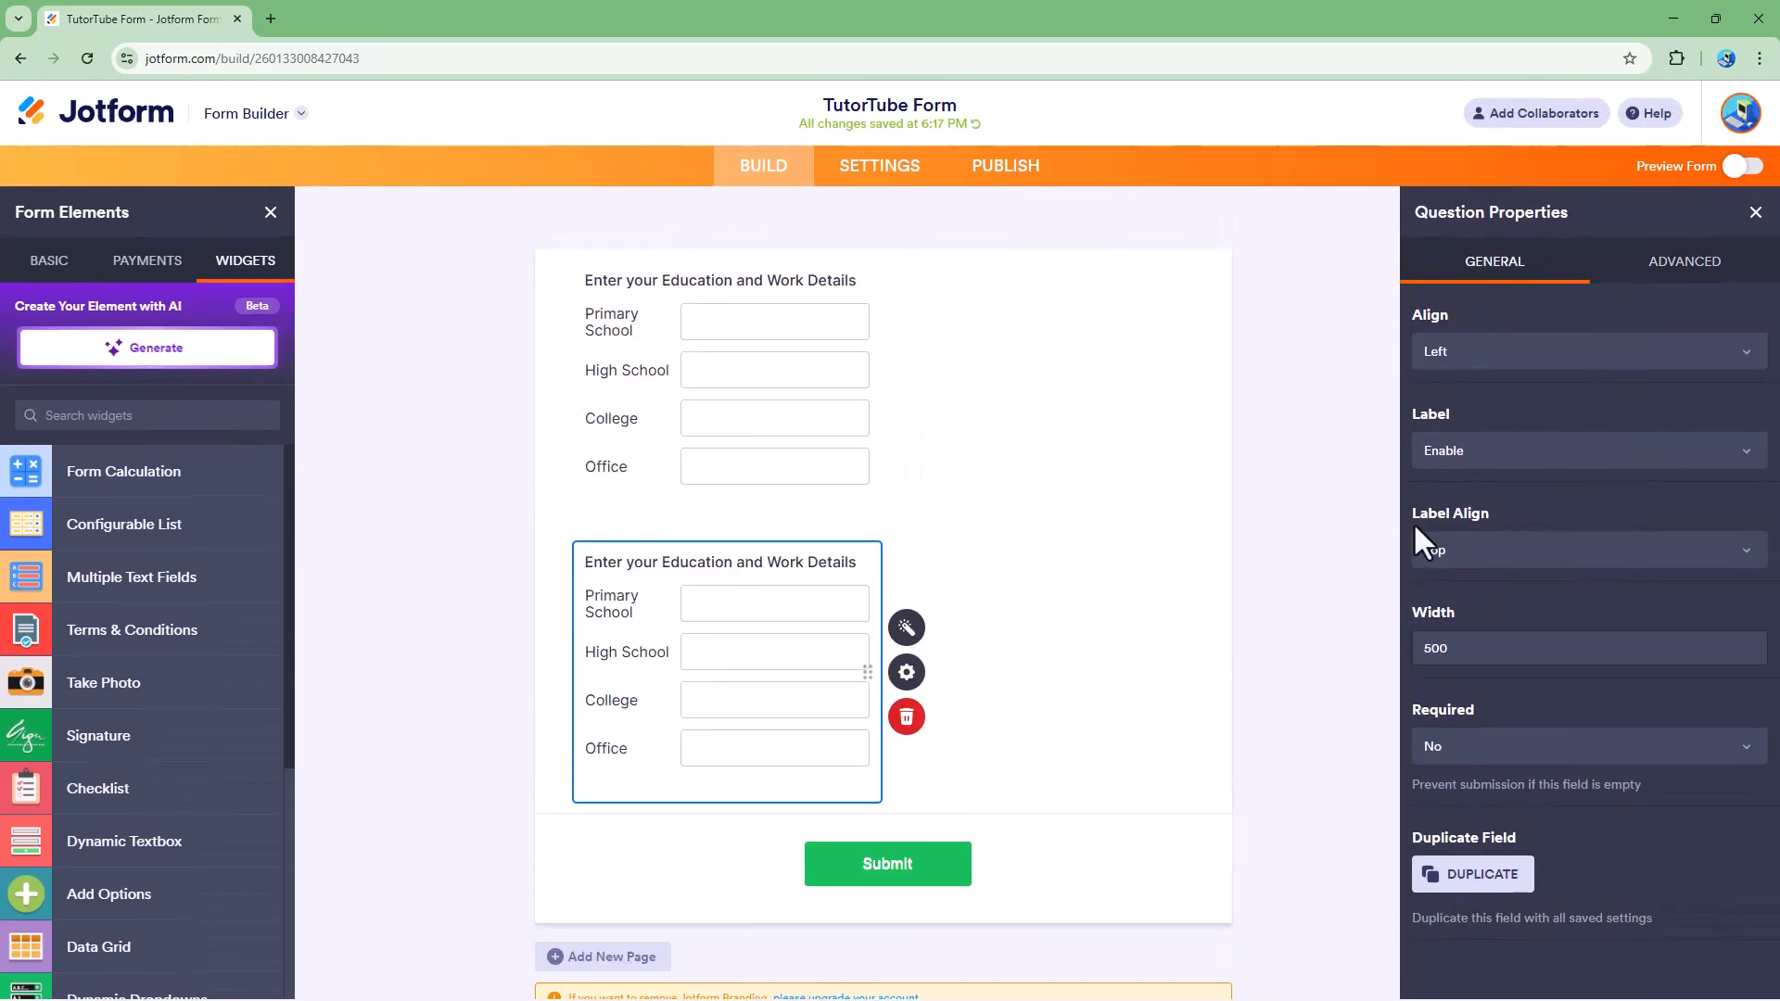
pyautogui.click(918, 378)
pyautogui.click(1673, 262)
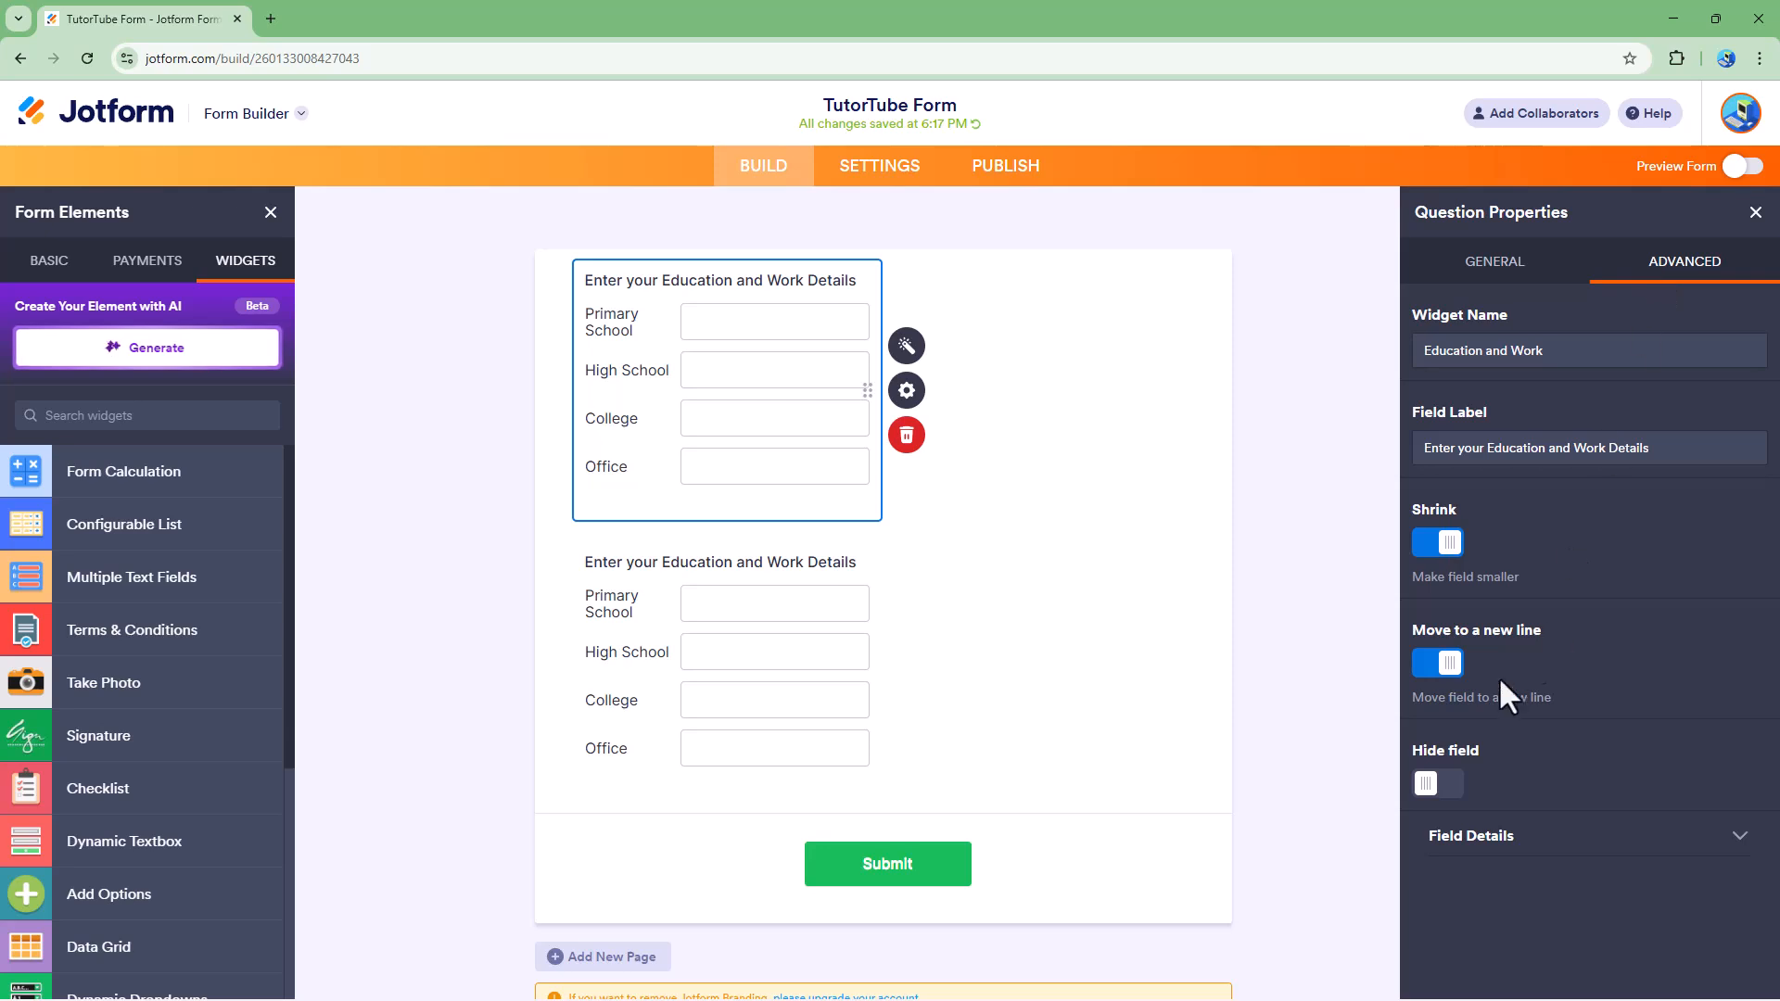
pyautogui.click(1440, 664)
# Step: Disable Move to a new line for the duplicate widget and enable it again
pyautogui.click(775, 603)
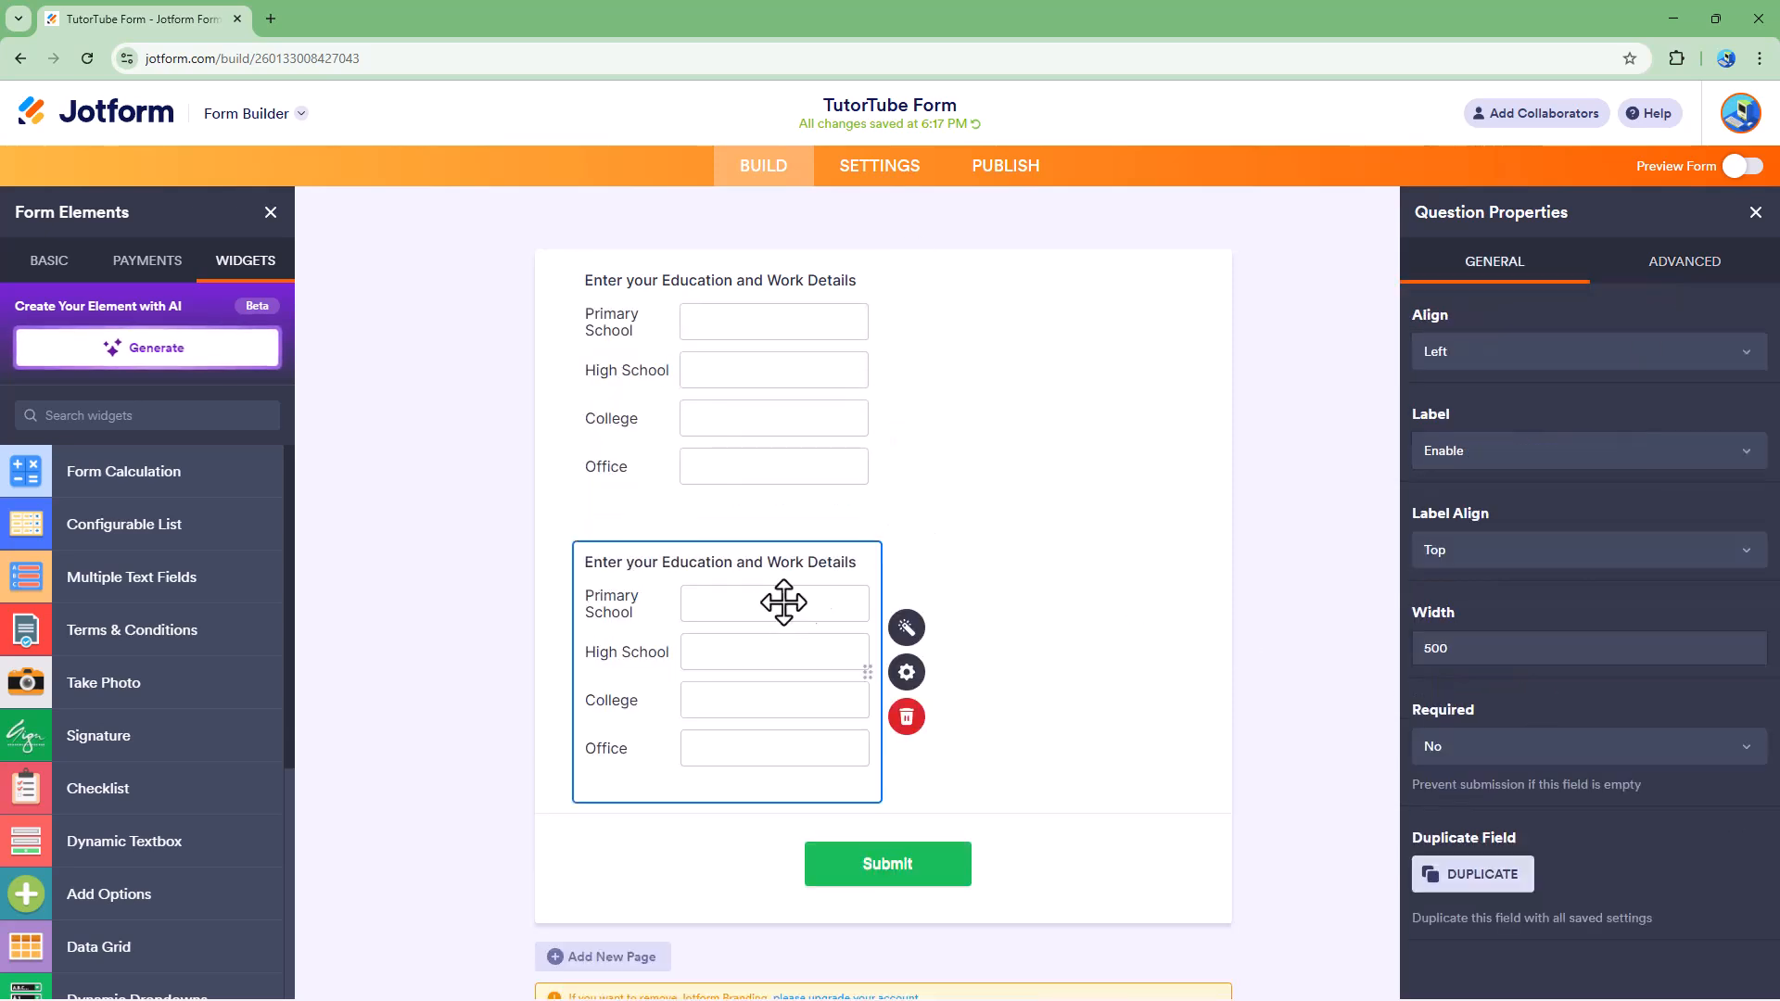
pyautogui.click(1673, 262)
pyautogui.click(1439, 664)
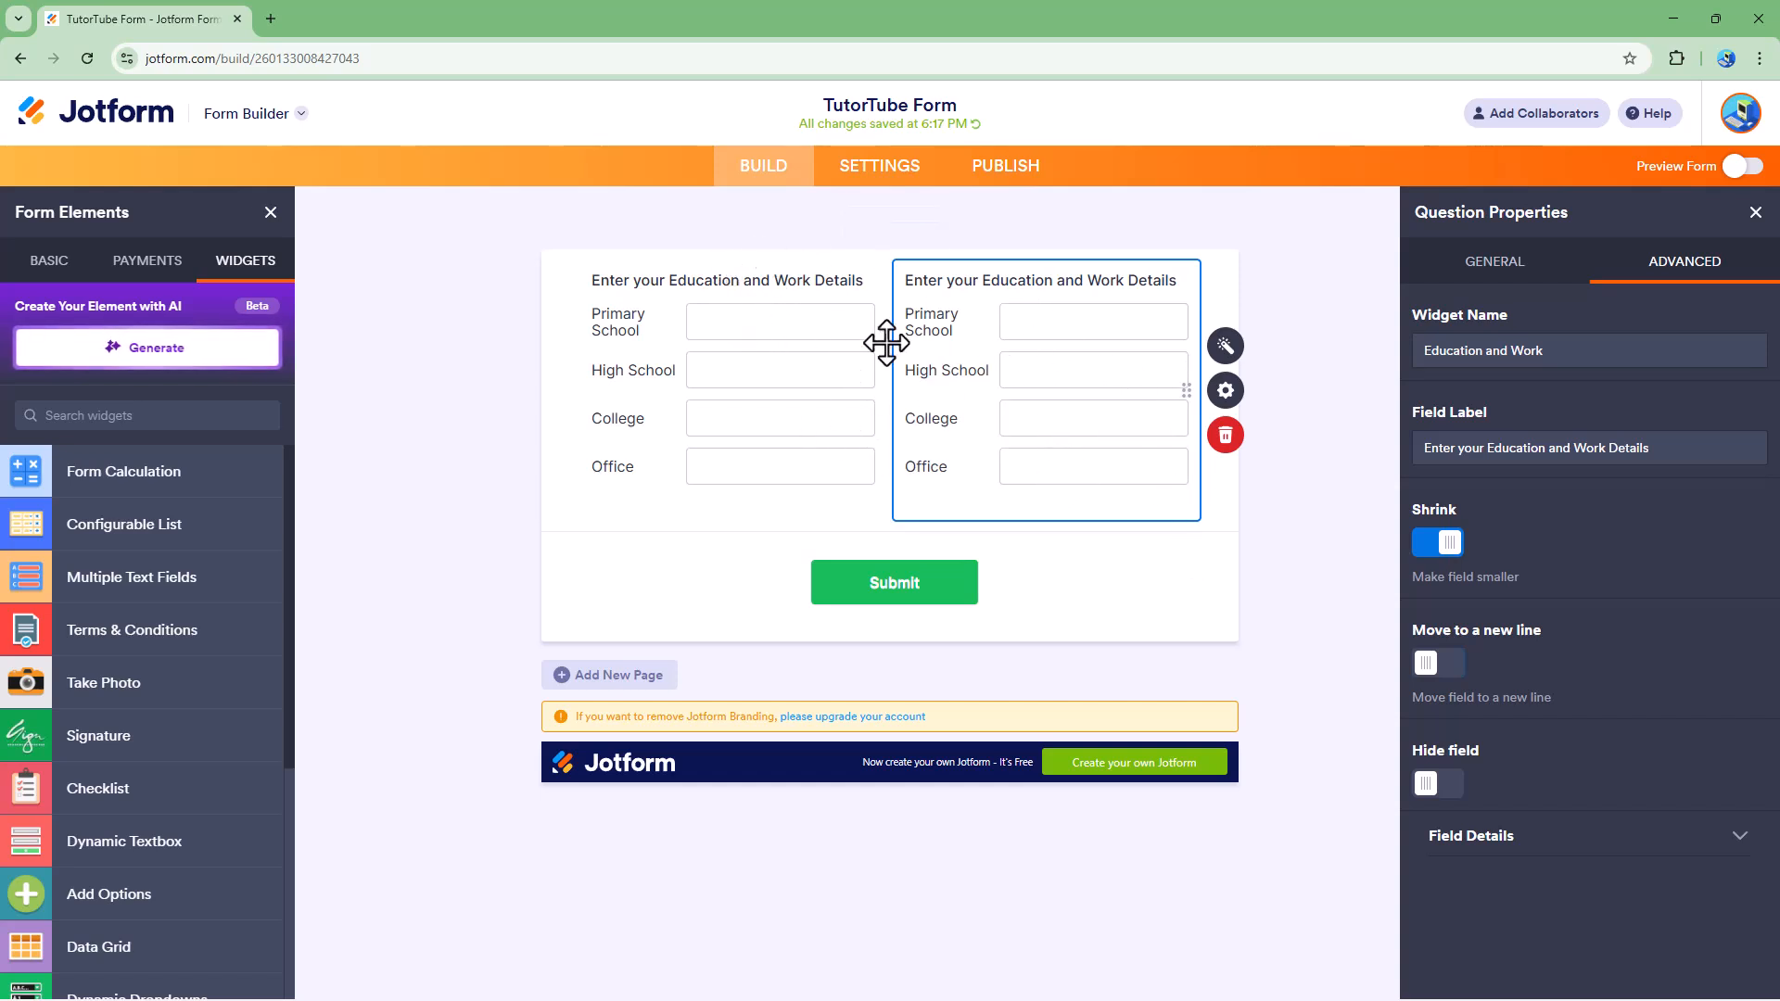
pyautogui.click(1432, 669)
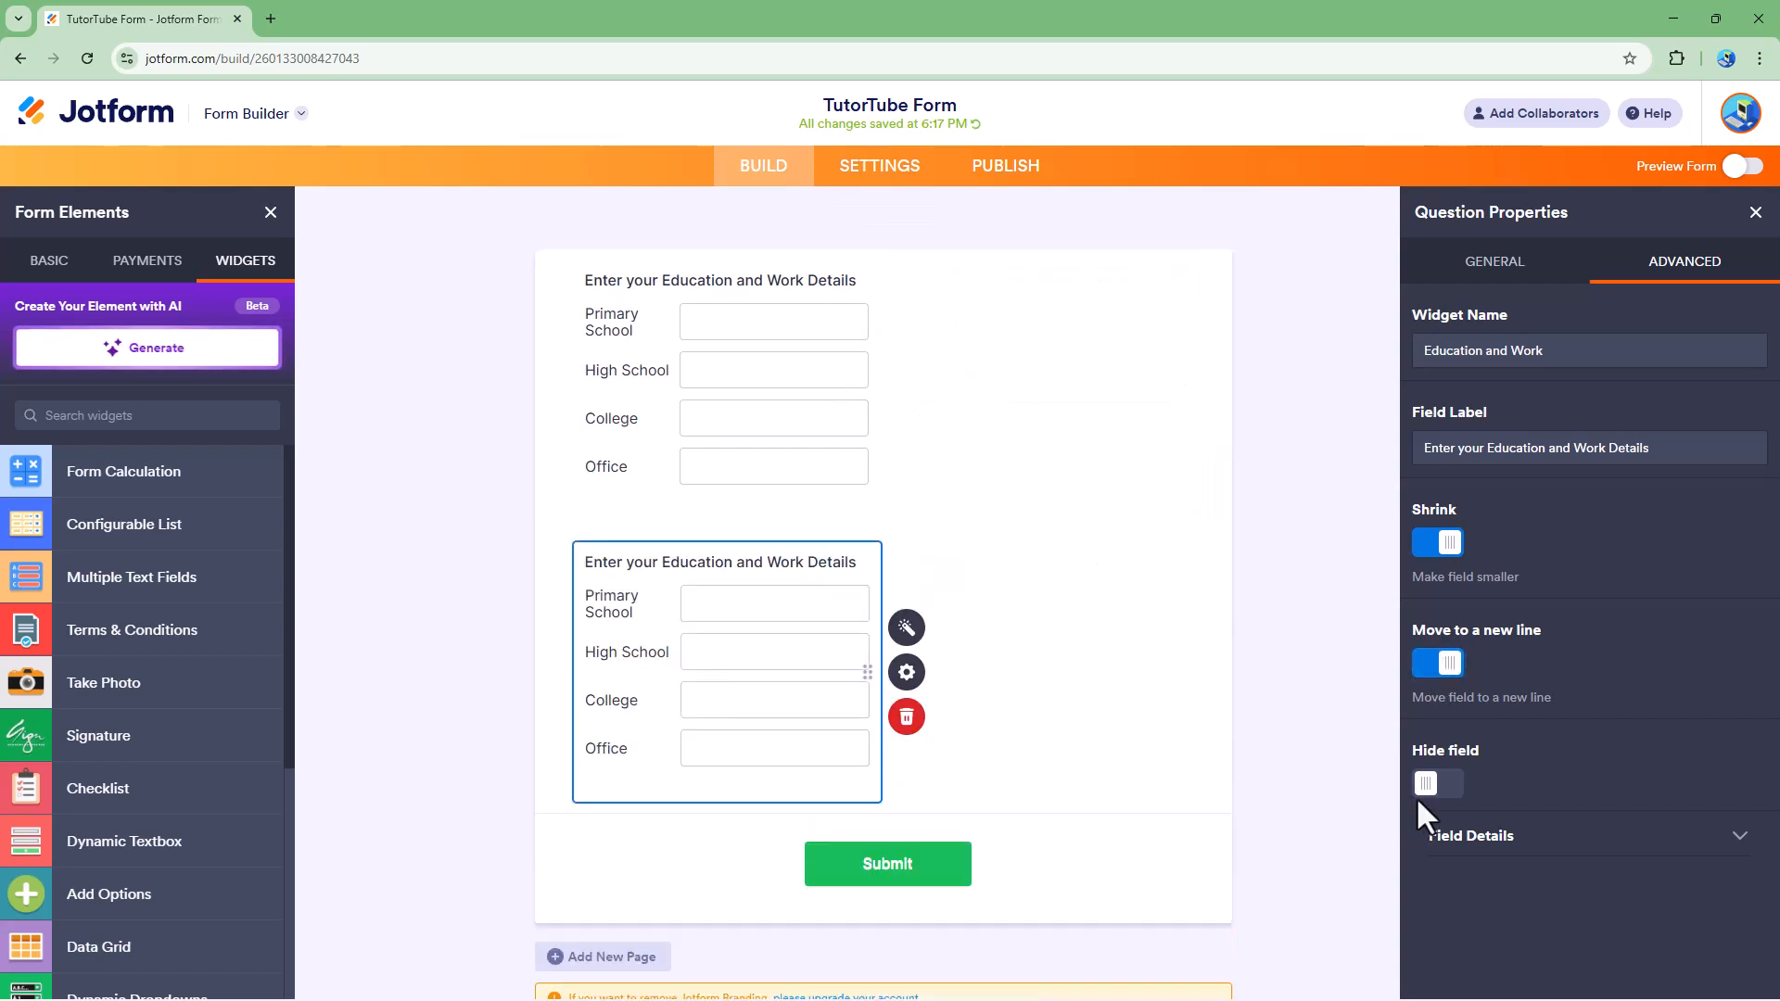
# Step: Hide the duplicate widget on the form and expand its field details to select the unique name
pyautogui.click(1433, 784)
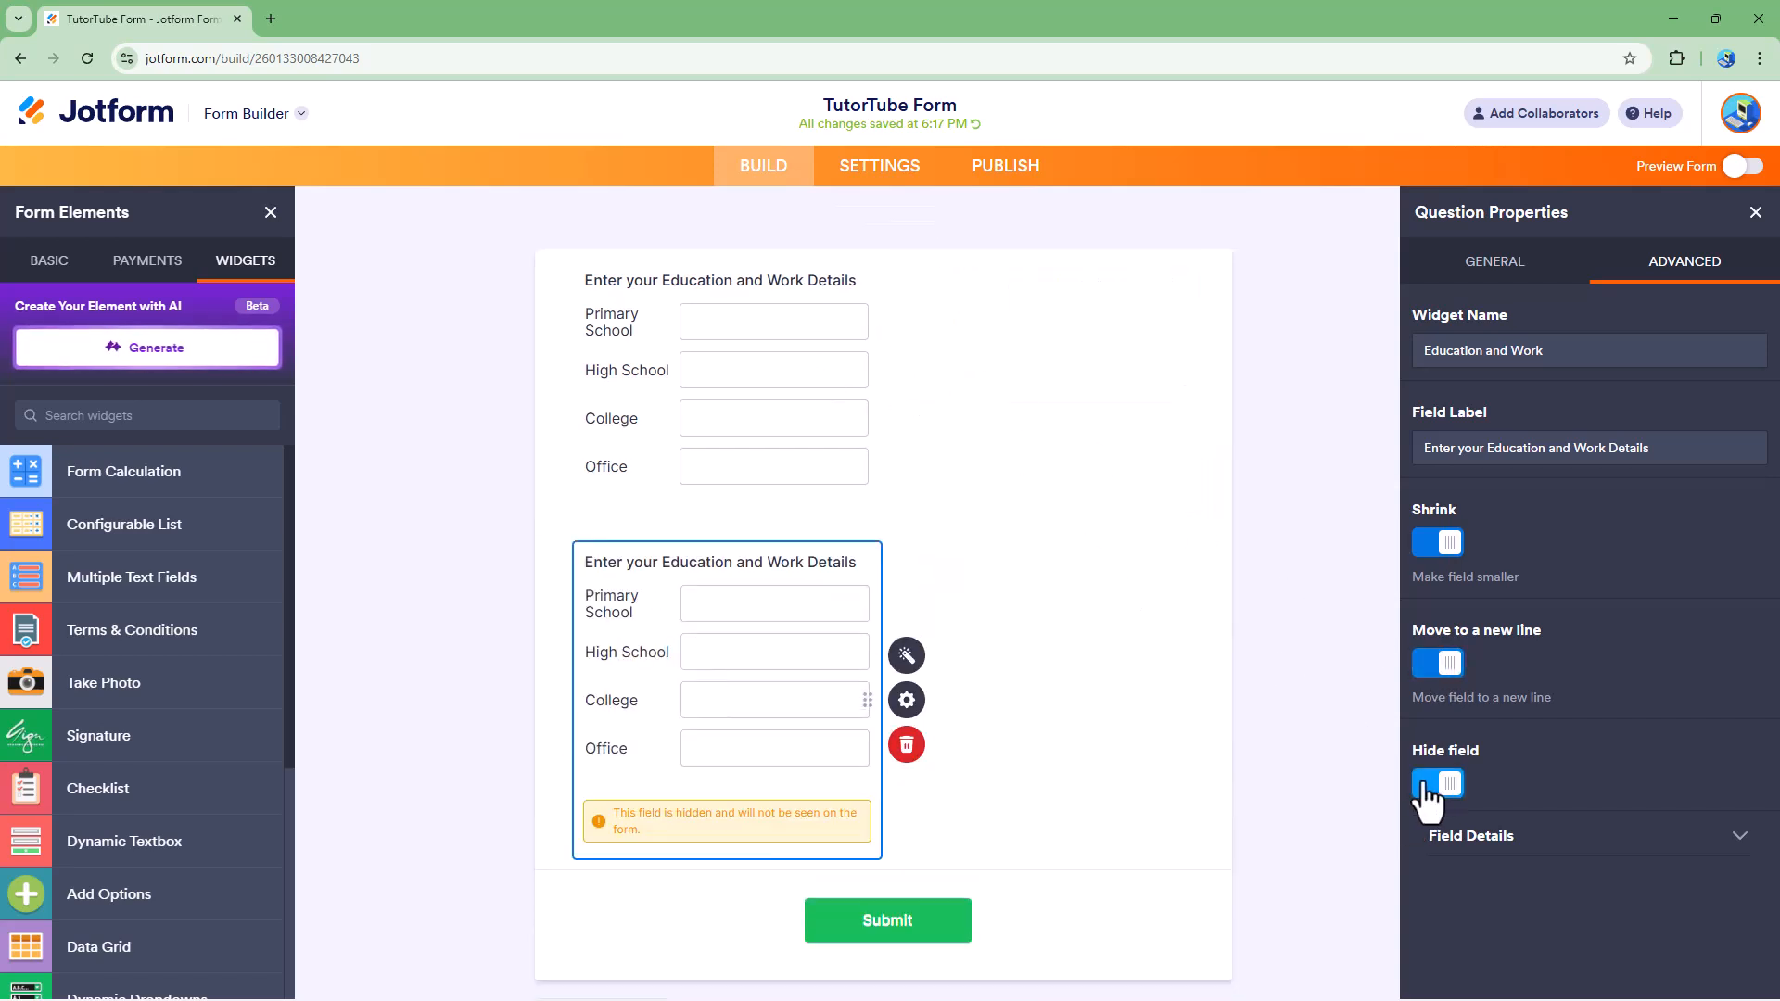
pyautogui.click(1631, 836)
pyautogui.click(1525, 783)
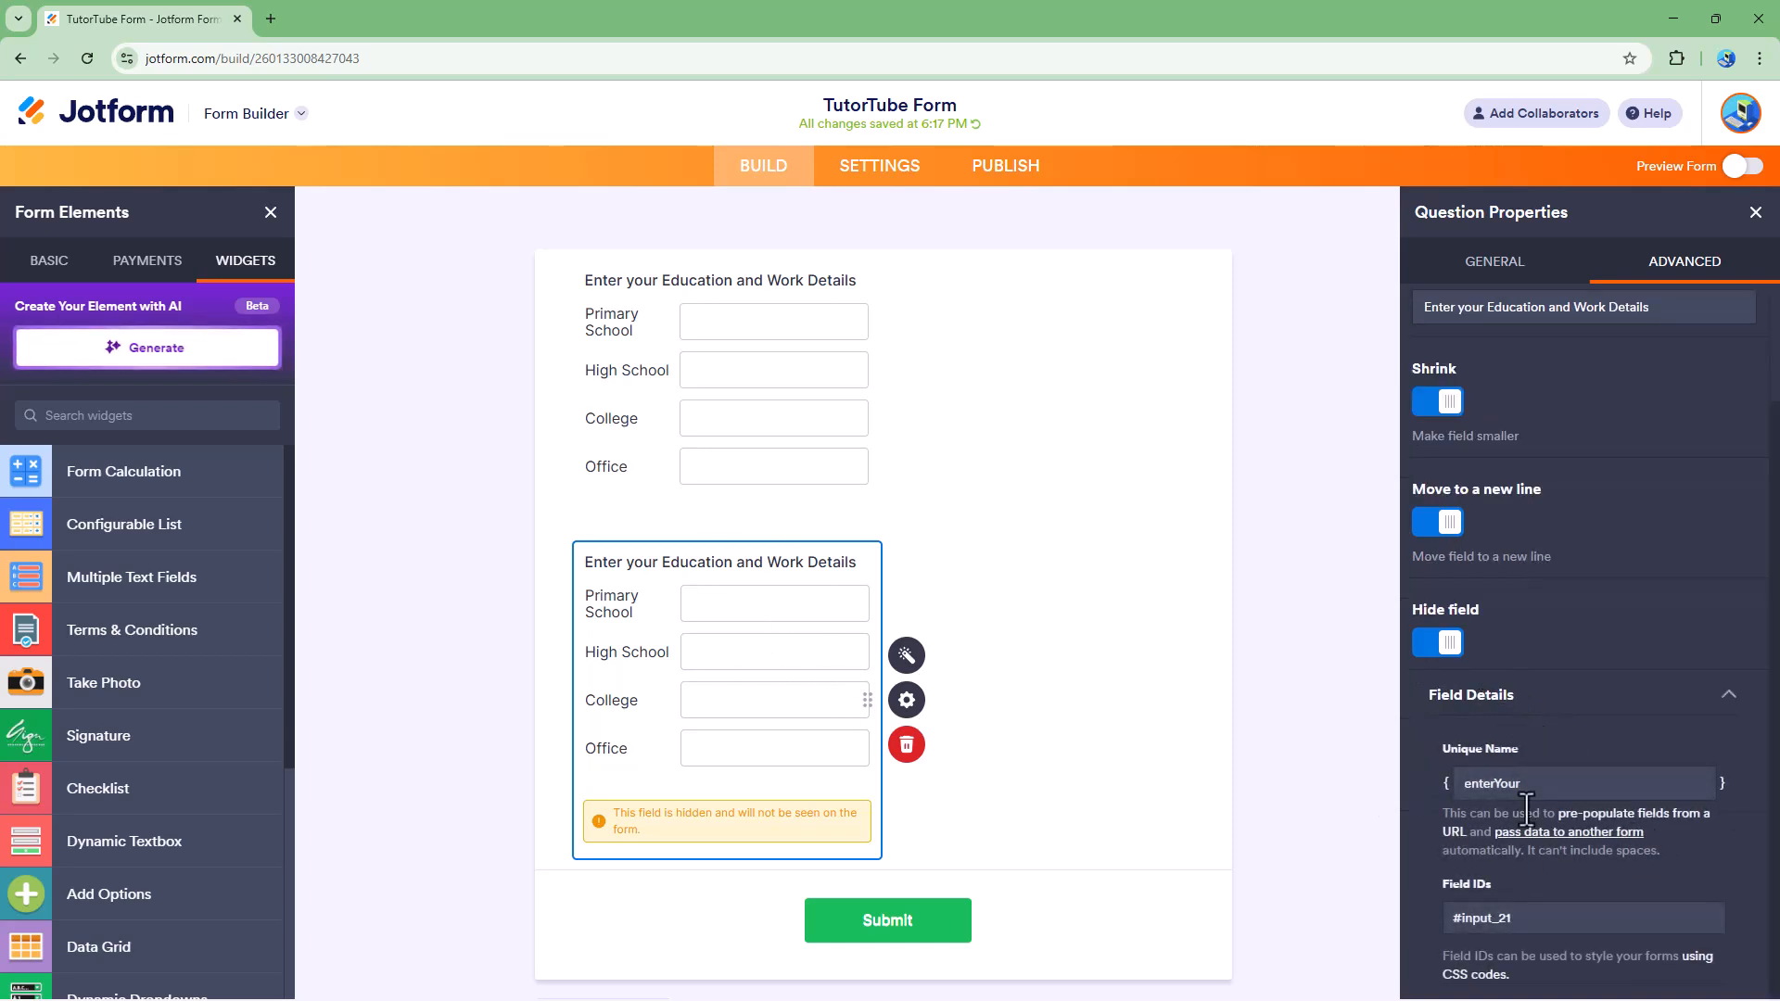
pyautogui.moveTo(1482, 783); pyautogui.dragTo(1381, 760)
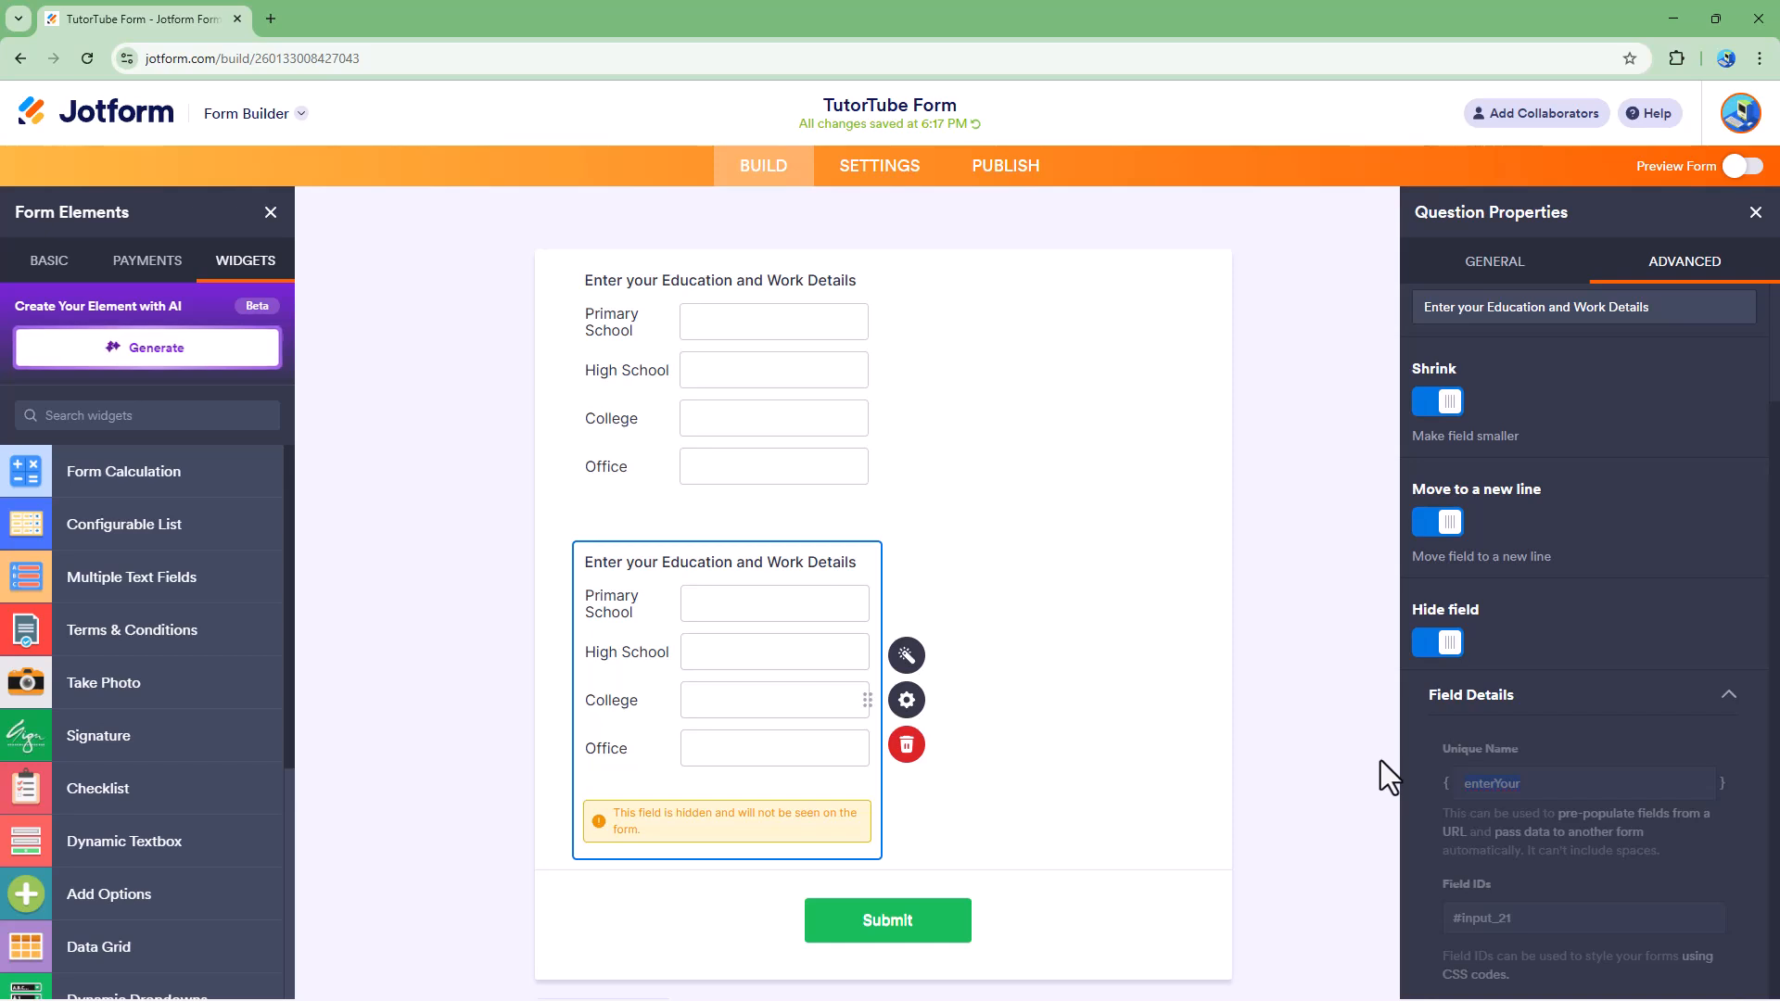
# Step: Expand the original widget's field details and turn off its Shrink option
pyautogui.click(900, 428)
pyautogui.click(1631, 262)
pyautogui.click(1506, 836)
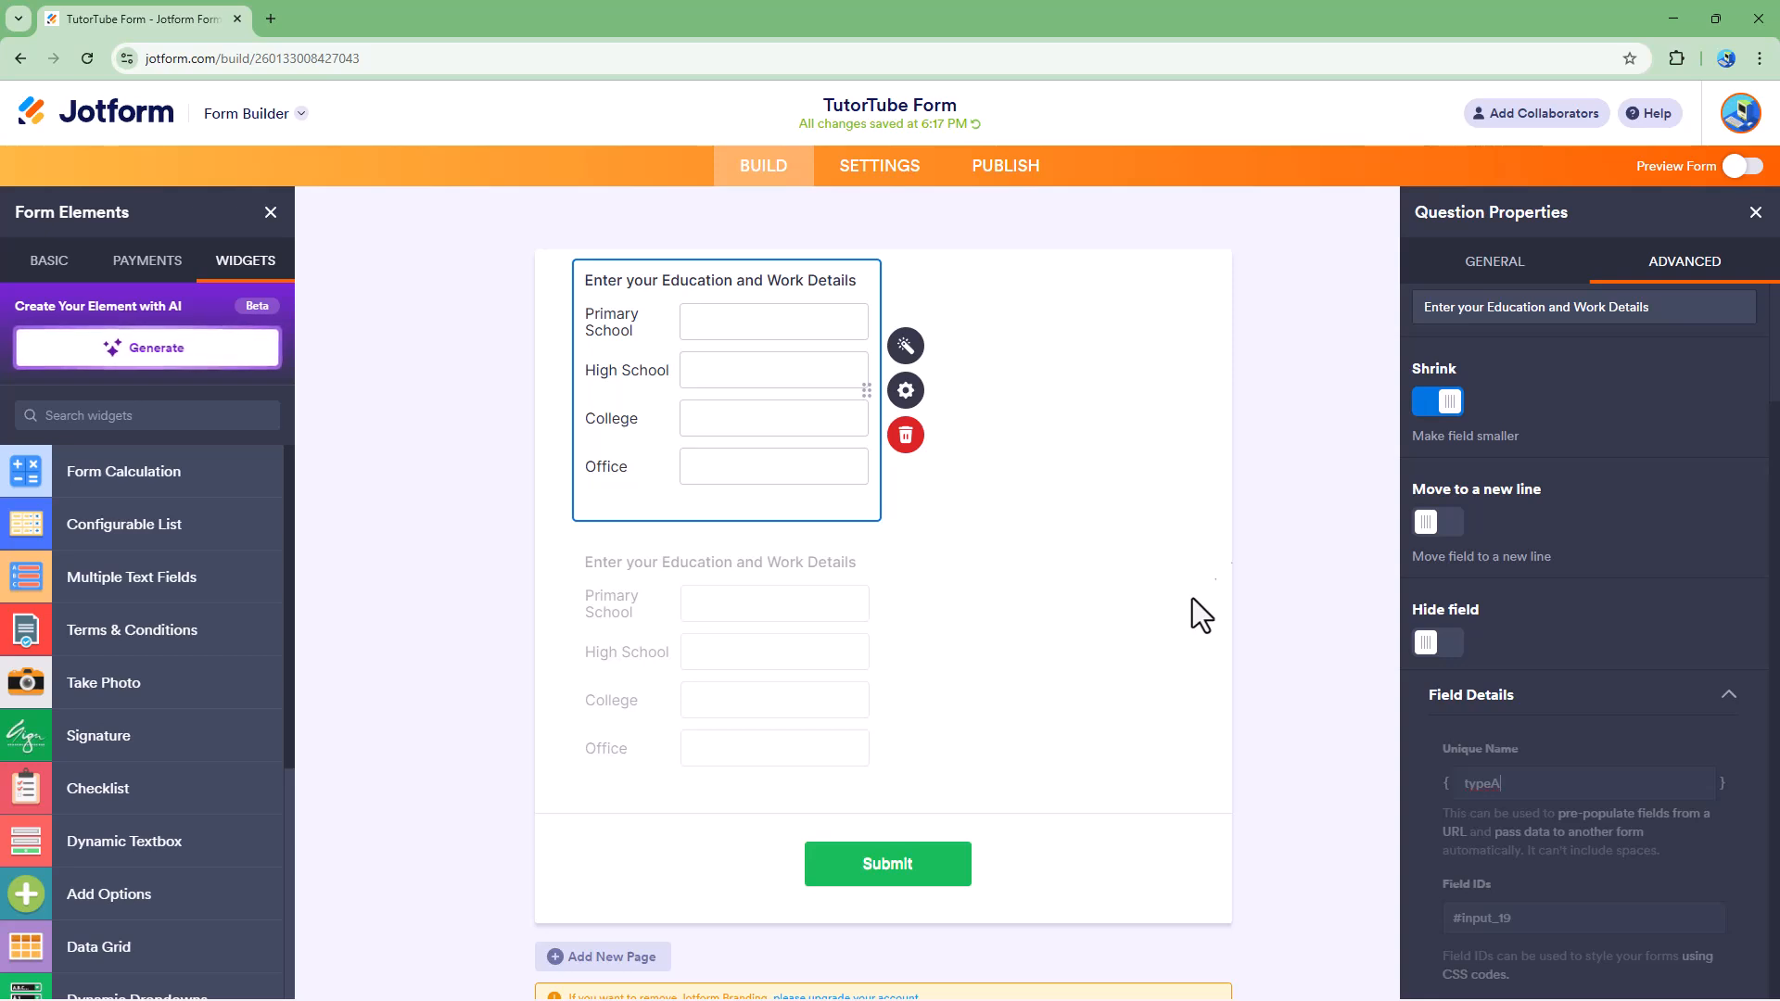
pyautogui.click(1439, 403)
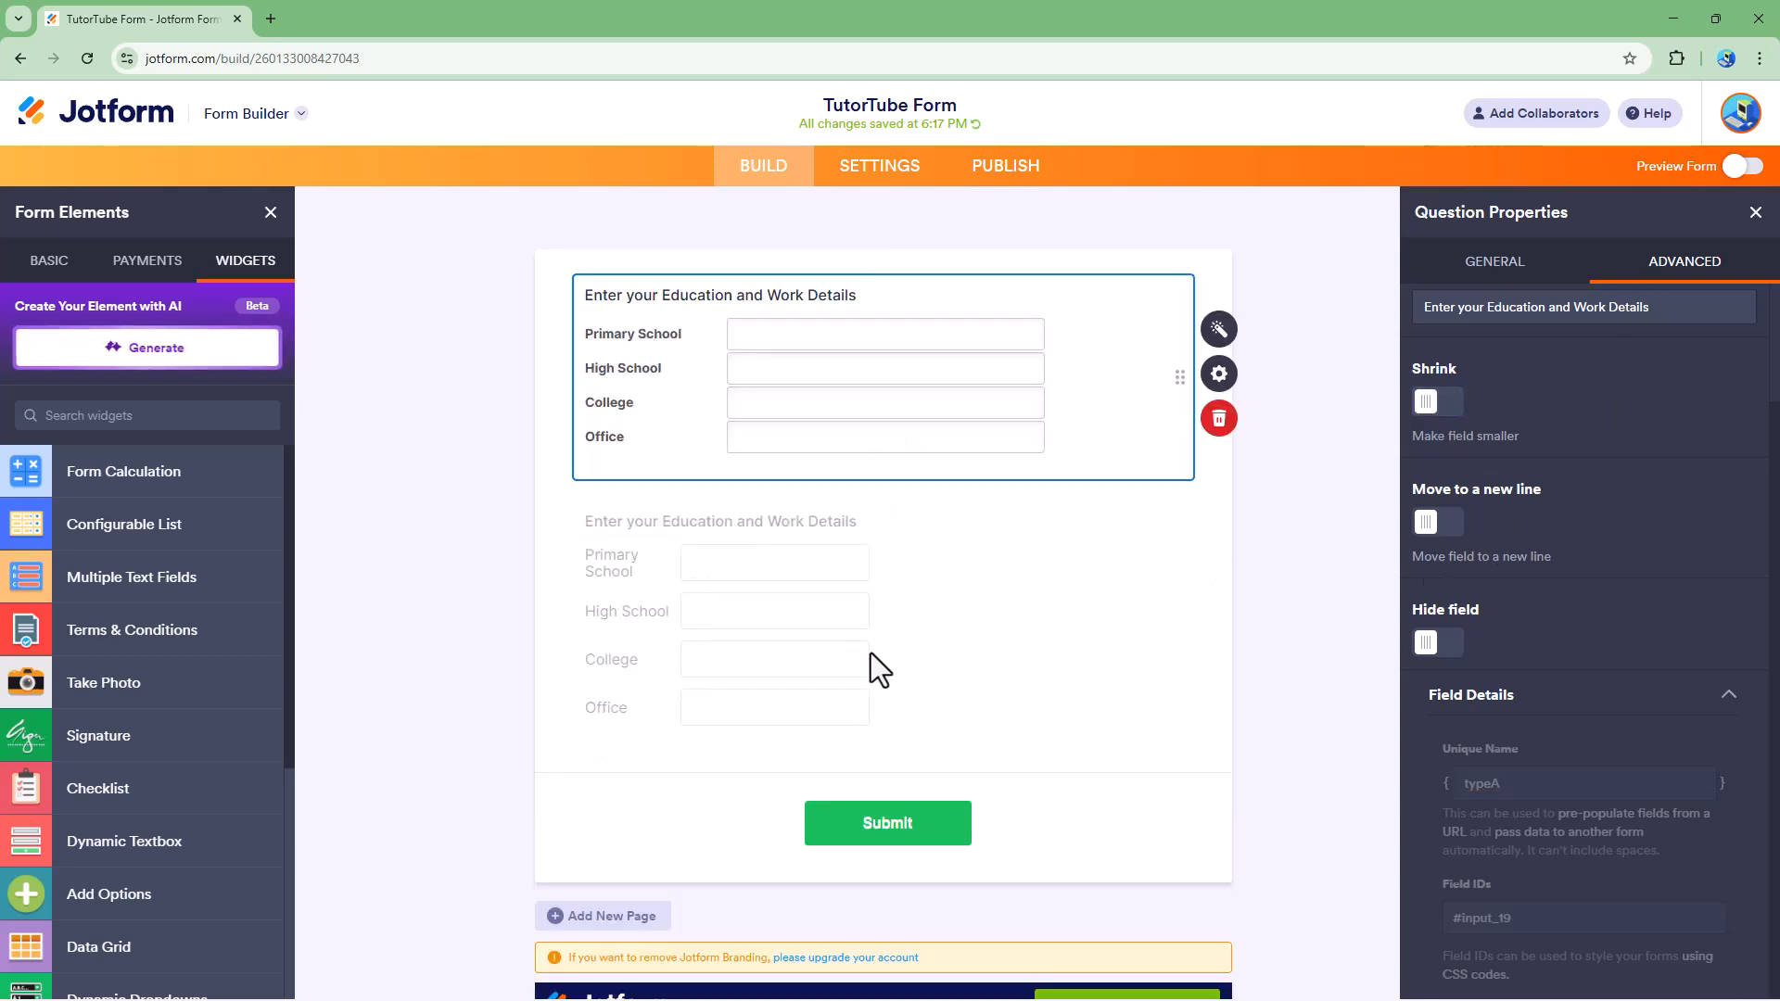
# Step: Delete the hidden duplicate widget from the form
pyautogui.click(869, 654)
pyautogui.click(908, 769)
pyautogui.click(1029, 686)
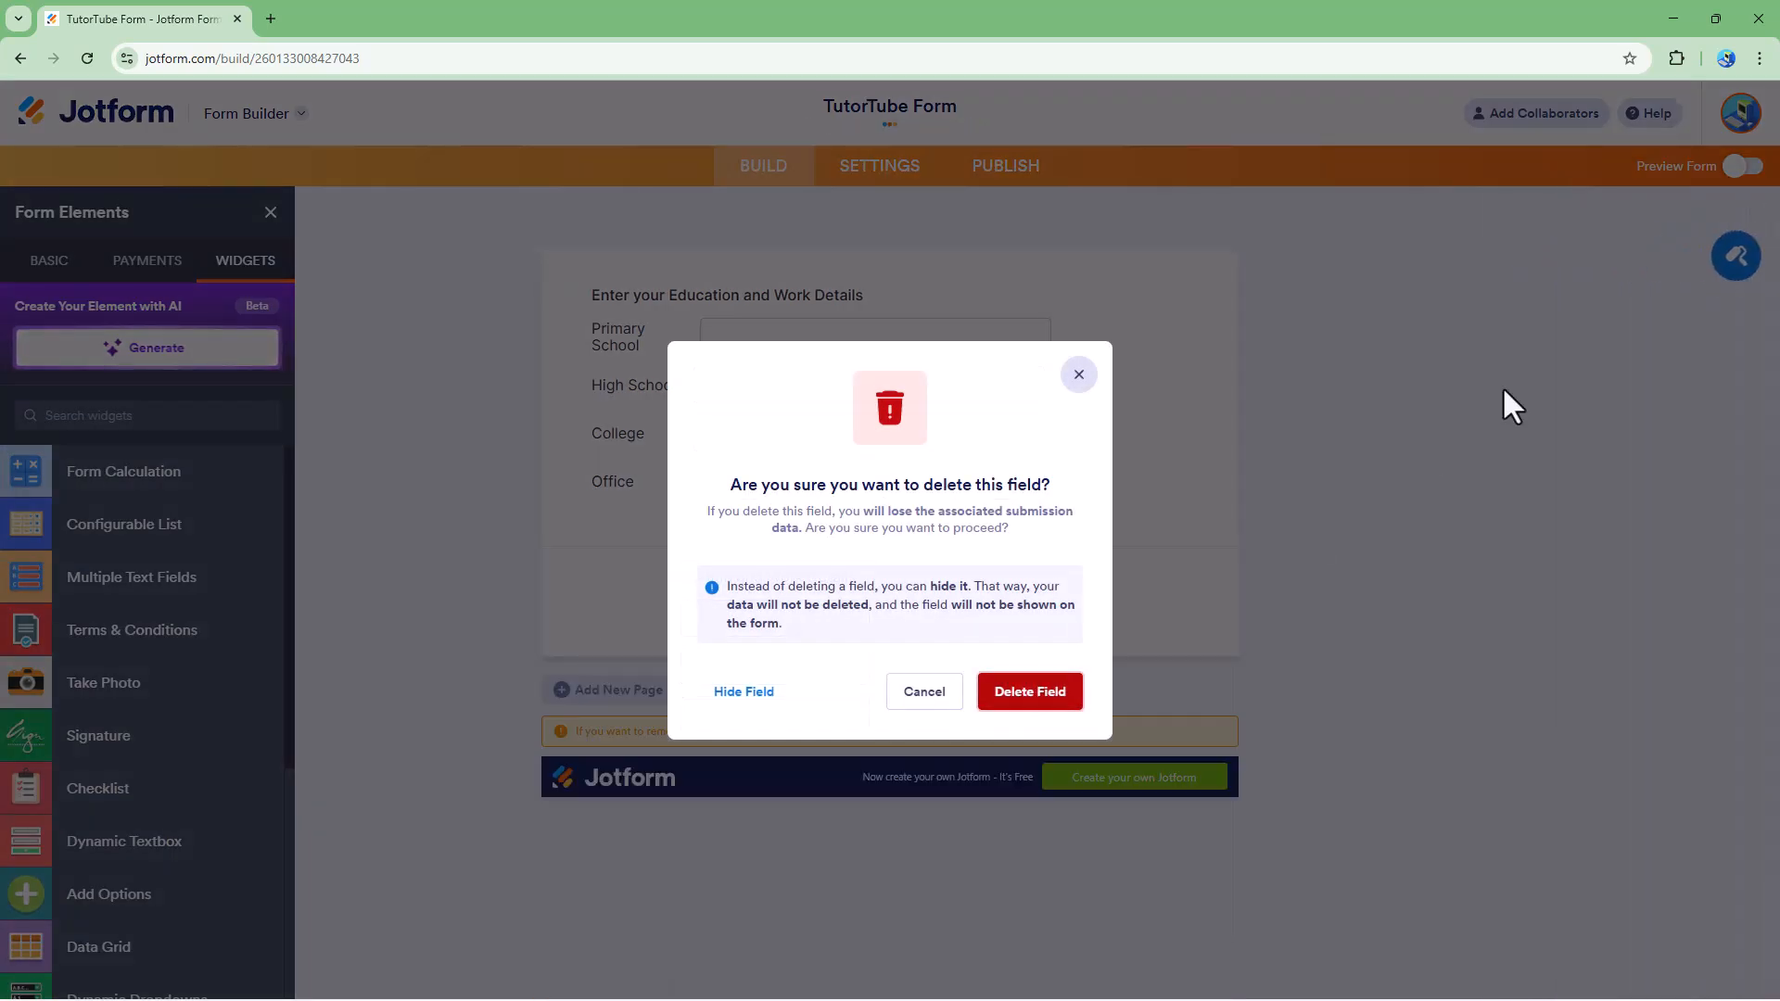
# Step: Preview the form and fill Primary School and High School with "ghjghjgh", College with "ghjgh" and Office with "jghg"
pyautogui.click(1737, 169)
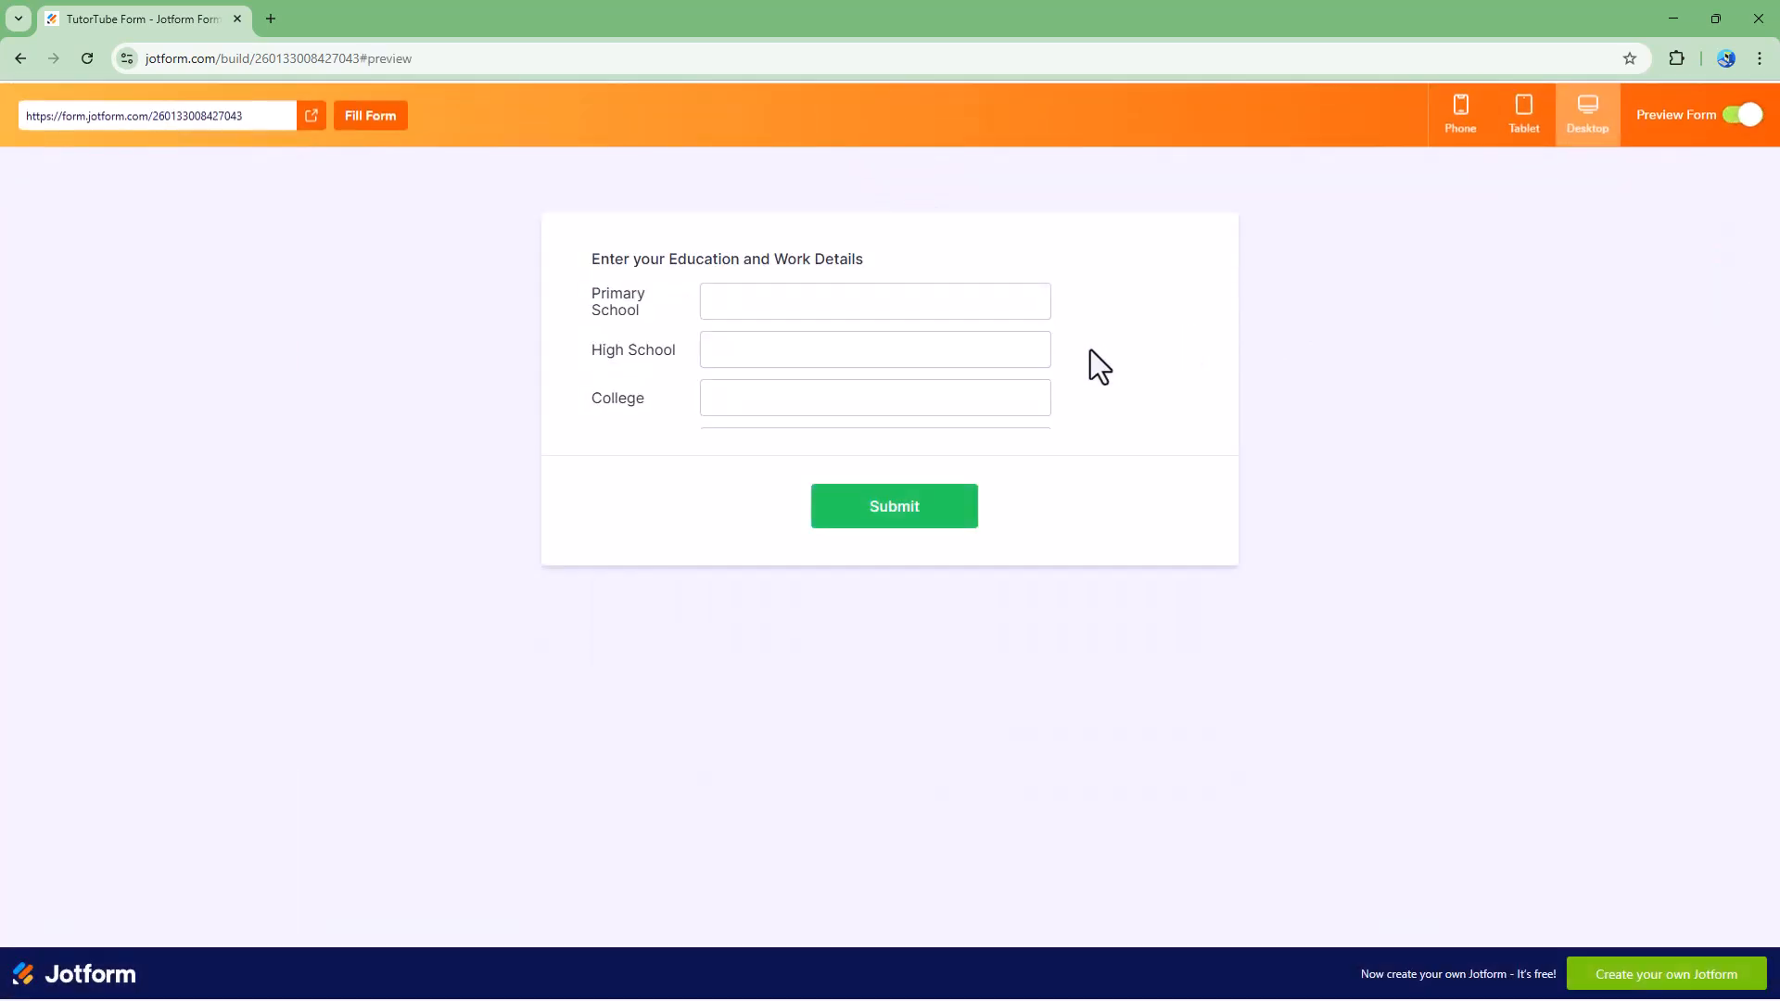
pyautogui.click(882, 306)
pyautogui.write('ghjghjgh')
pyautogui.click(851, 357)
pyautogui.write('ghjghjgh')
pyautogui.click(837, 397)
pyautogui.write('ghjgh')
pyautogui.click(827, 440)
pyautogui.write('jghg')
pyautogui.click(882, 343)
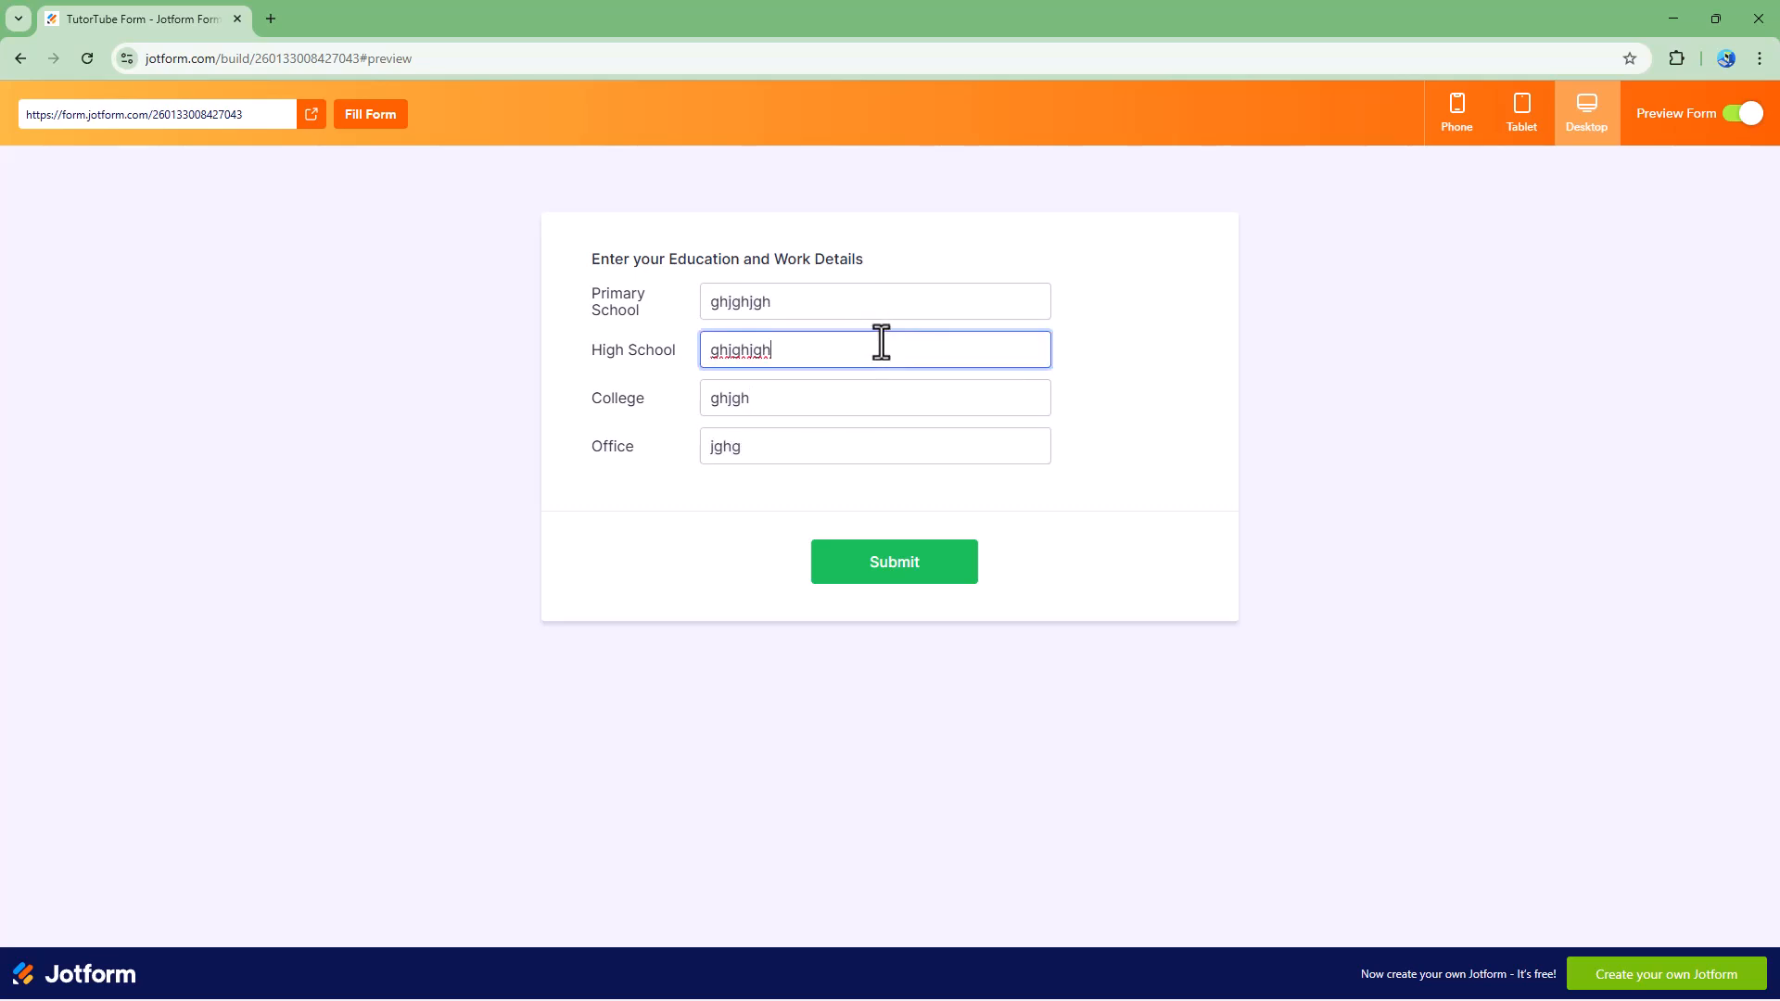